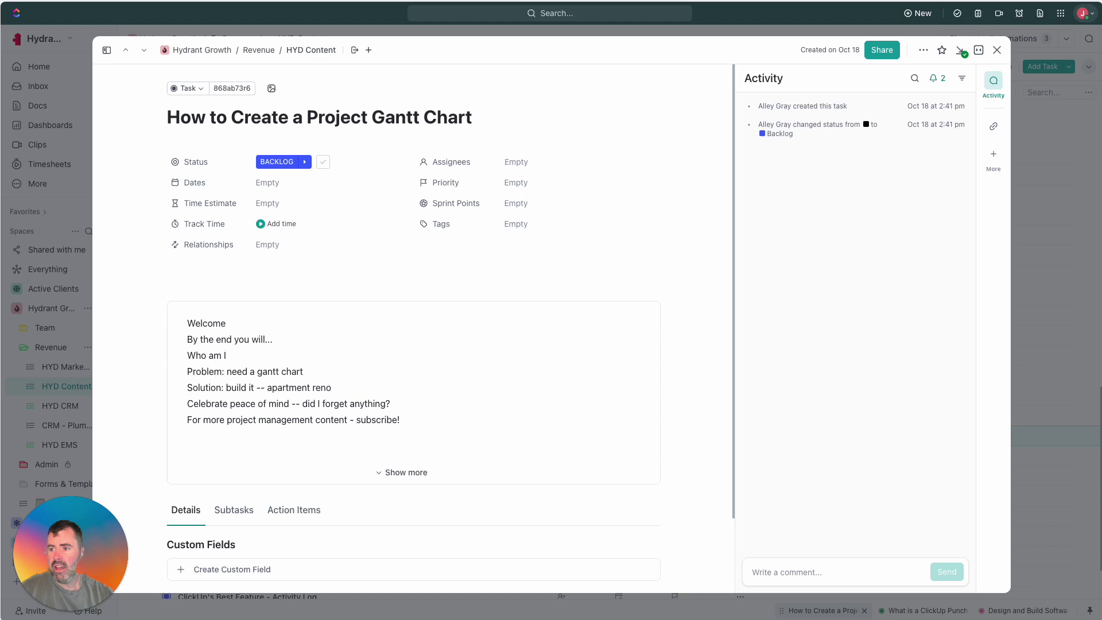
- Look over the Gantt chart video outline task, then bring up the Hydrant homepage
mouse_move(1, 310)
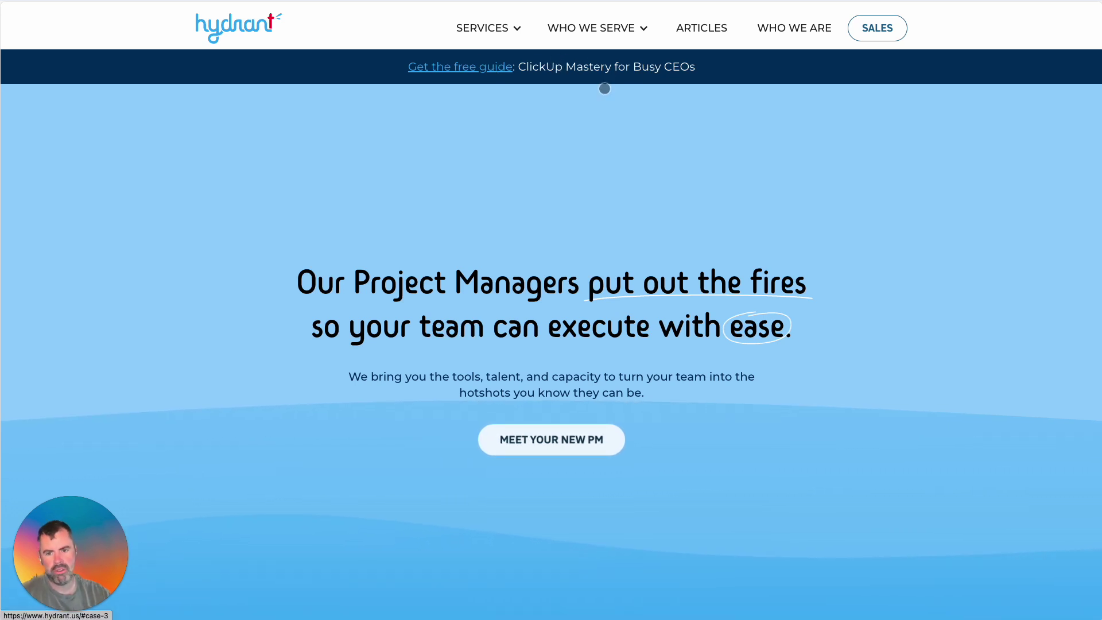
- View Hydrant's free ClickUp Mastery guide page, then return to ClickUp's Pre-Construction folder
click(459, 69)
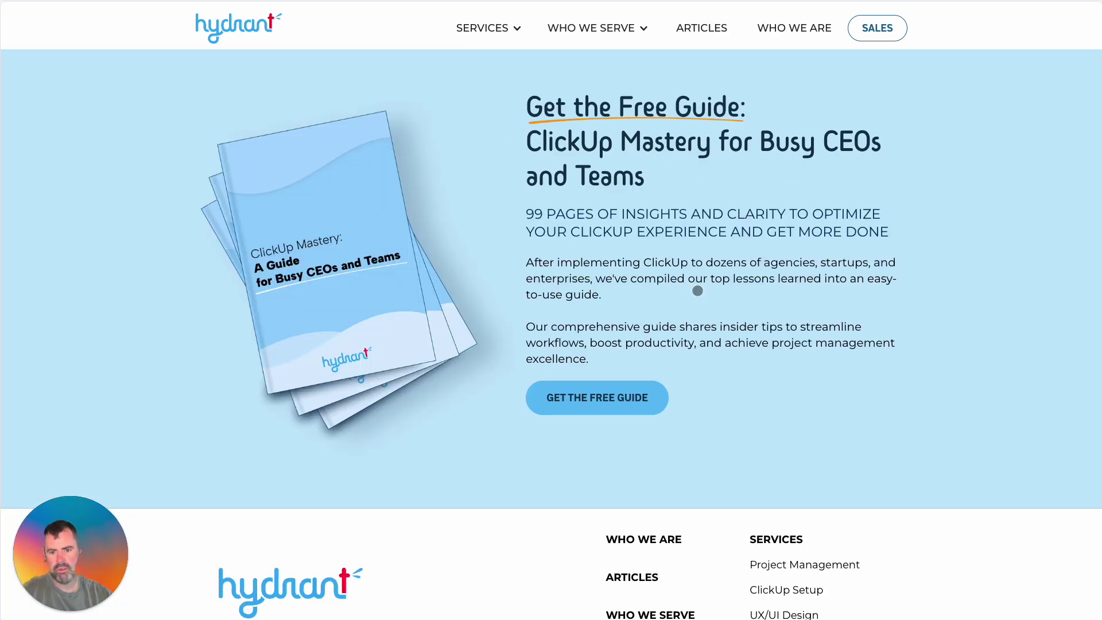
key(ctrl+Tab)
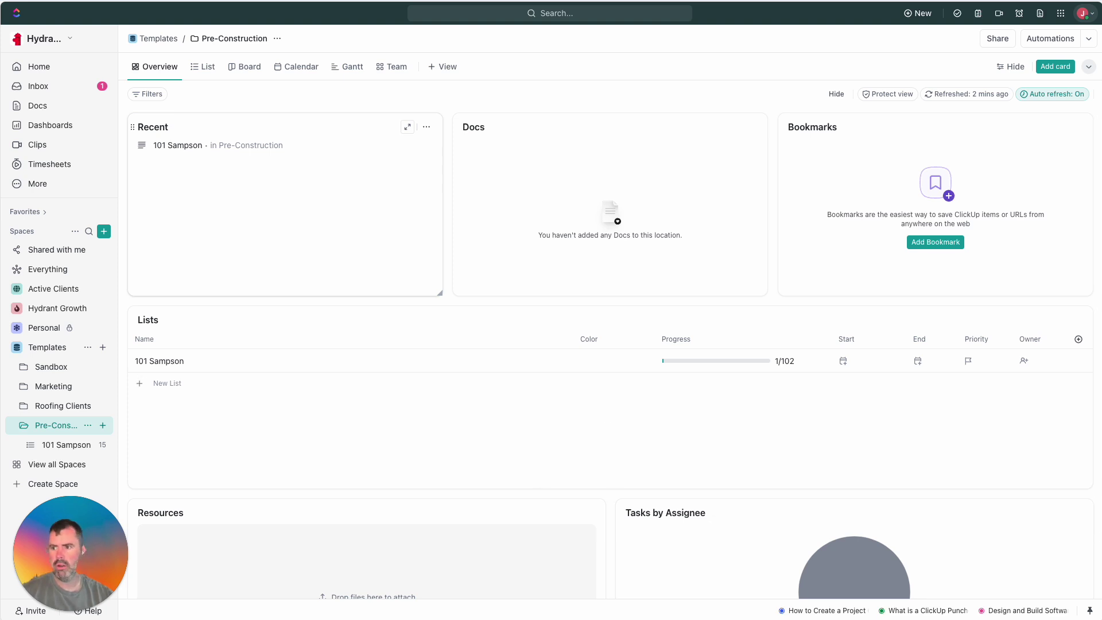
- Read through the renovation tasks in Claude's 'Apartment Renovation Project Plan' chat and start a reply
key(super+Tab)
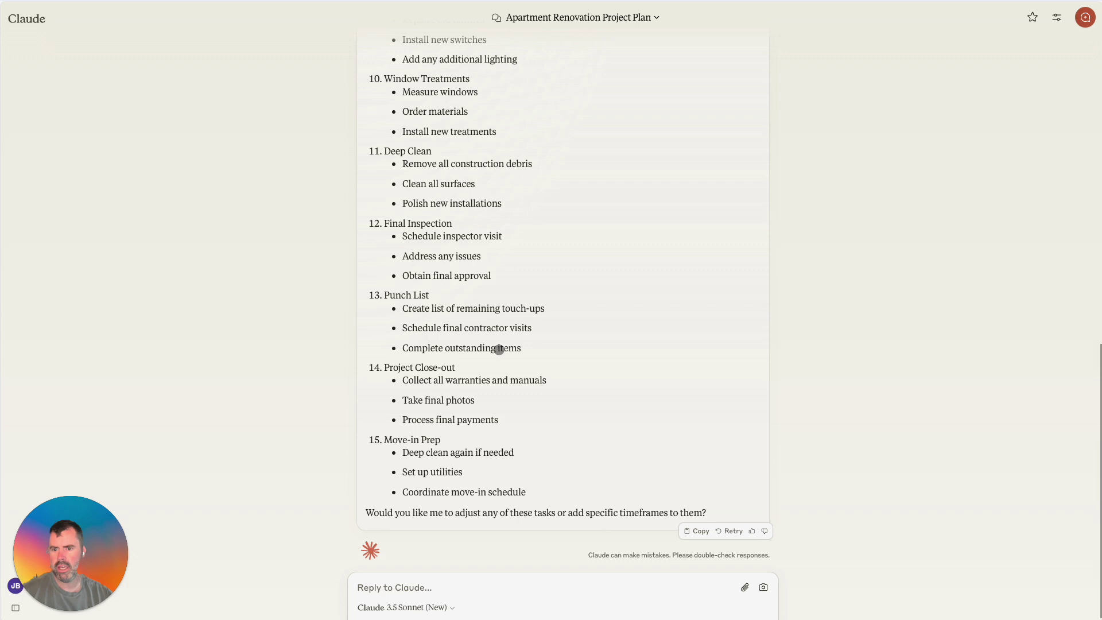
scroll(521, 336, up, 10)
scroll(521, 336, up, 5)
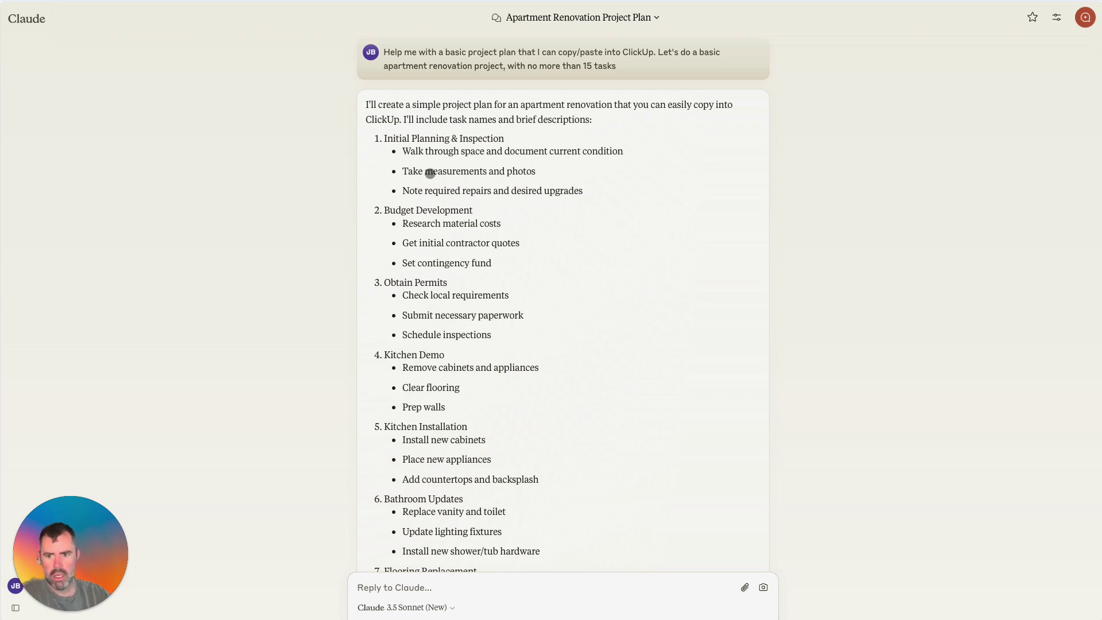
scroll(425, 192, down, 1)
scroll(522, 268, down, 10)
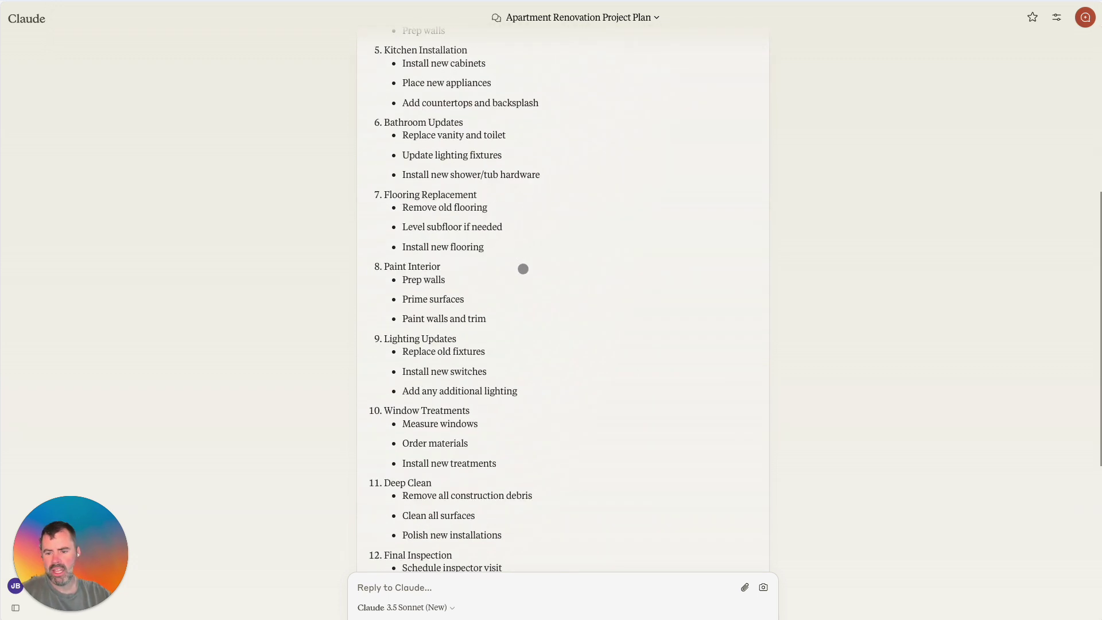
scroll(520, 316, down, 3)
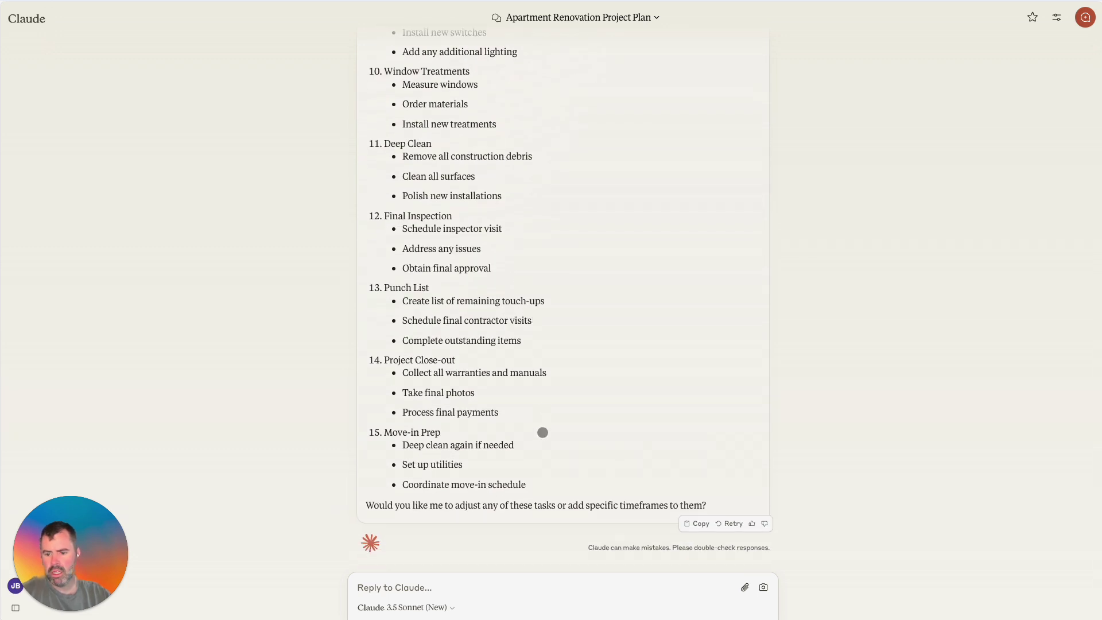
scroll(508, 446, down, 1)
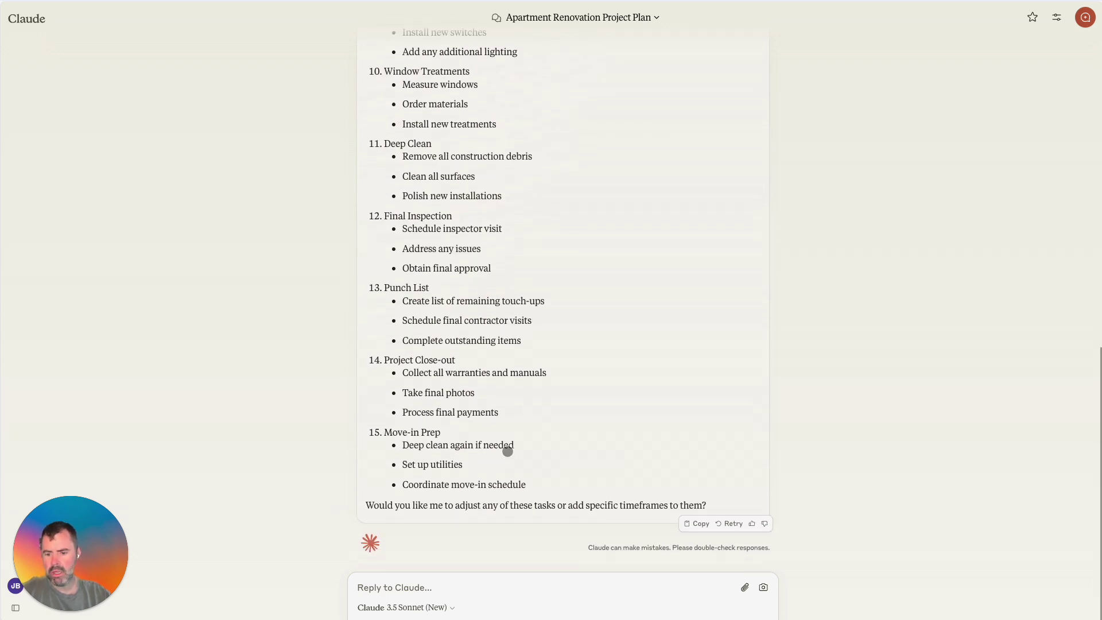
scroll(423, 435, up, 12)
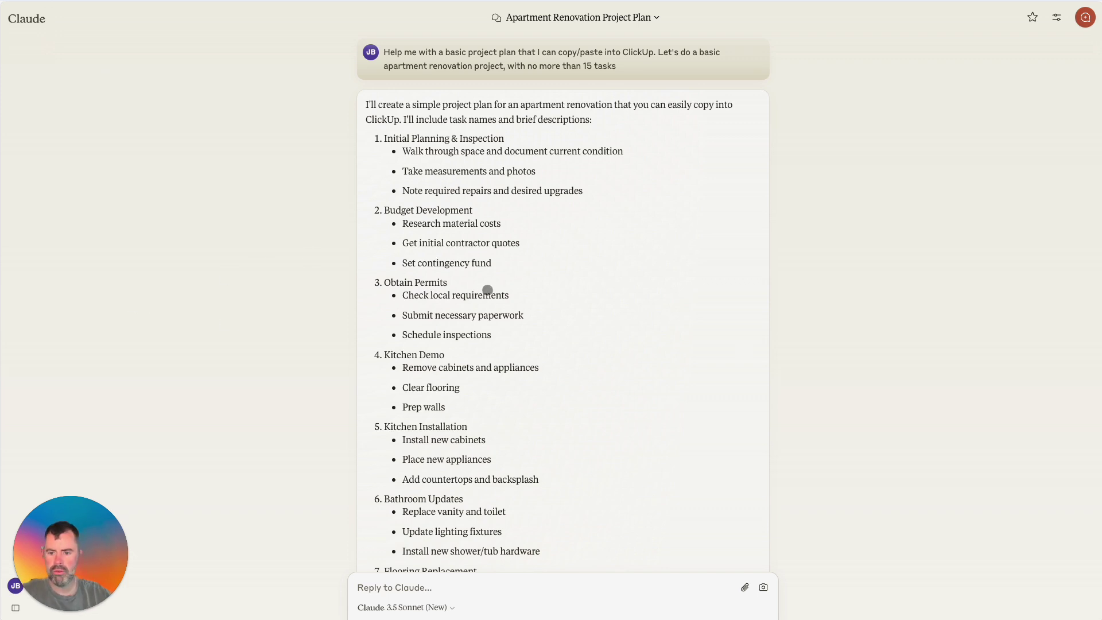
scroll(488, 290, down, 5)
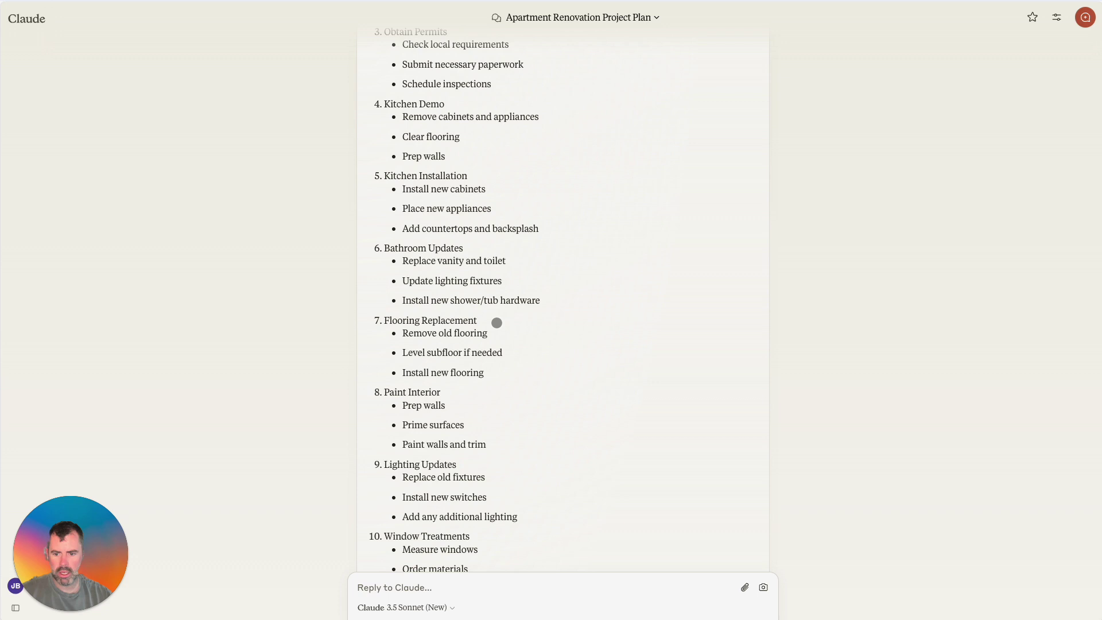
scroll(505, 330, up, 1)
scroll(516, 339, down, 6)
click(440, 588)
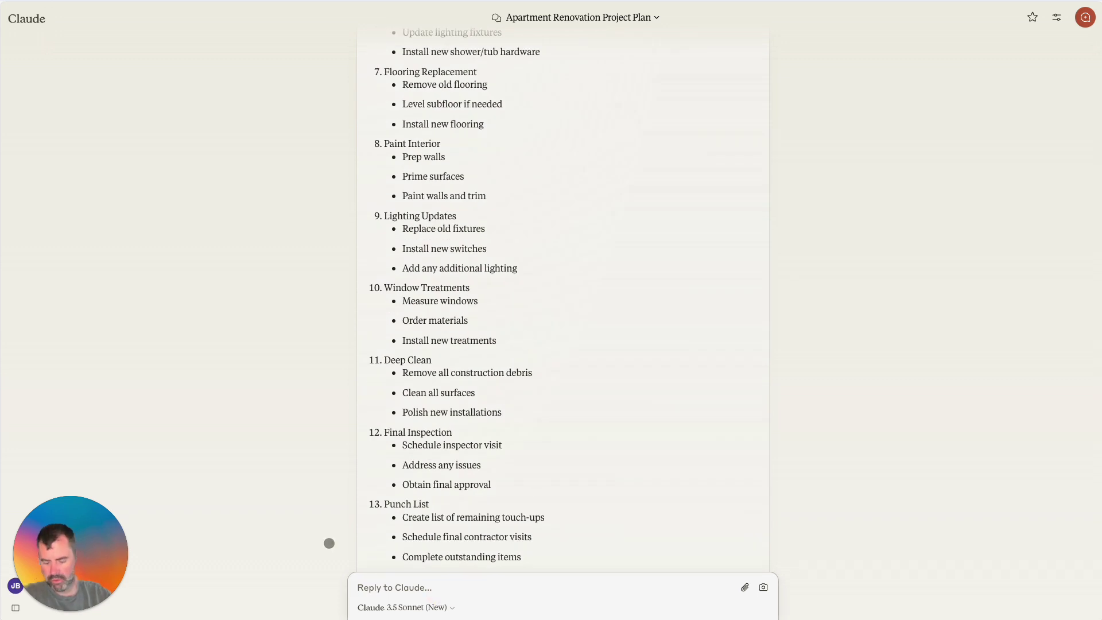
- Ask Claude for just the parent tasks with no numbering, and copy its answer
text(hey,)
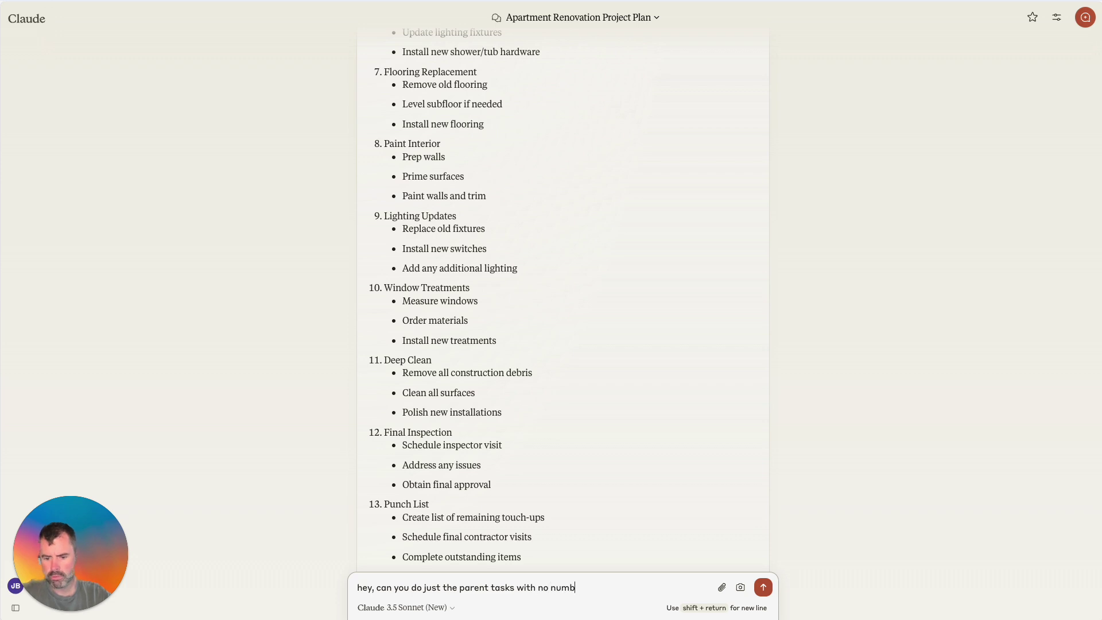
text(can you do just the parent tasks with no numbering)
key(Return)
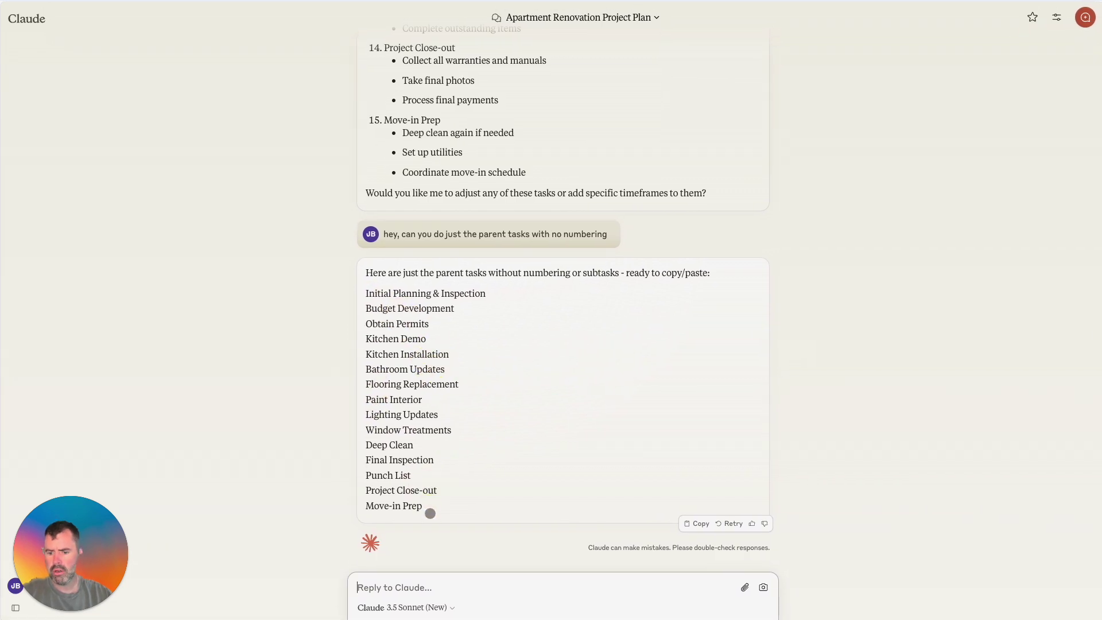
click(697, 523)
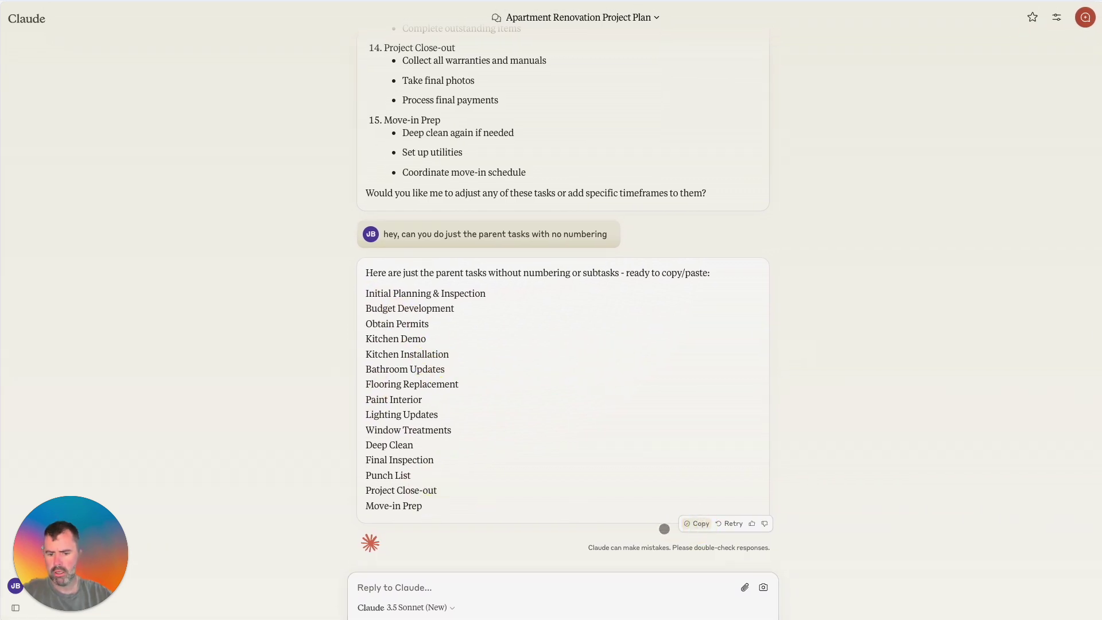
click(698, 524)
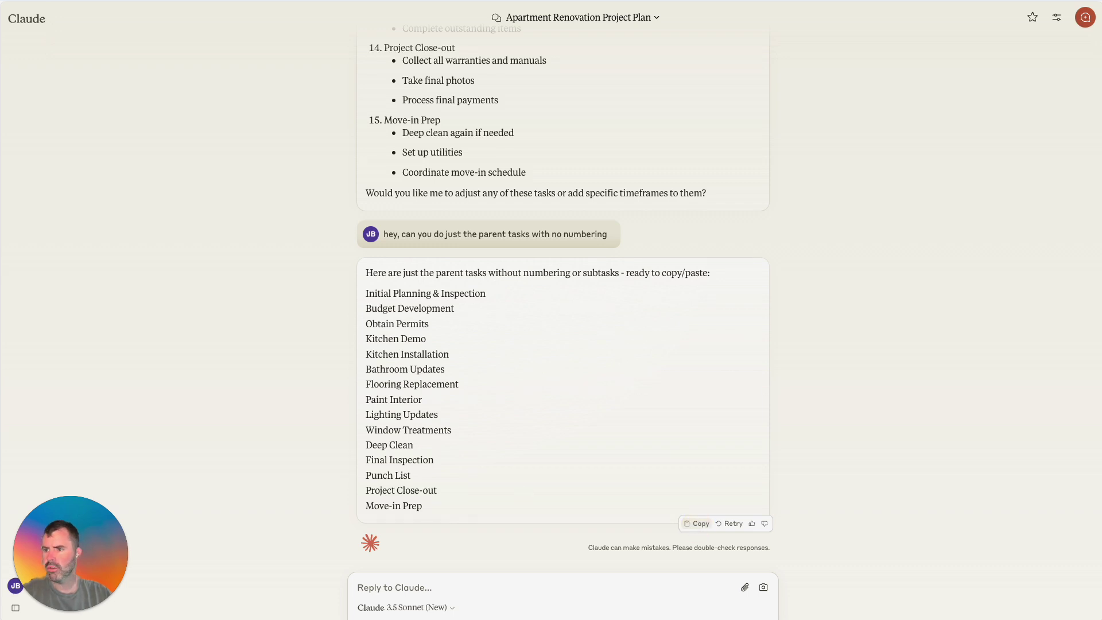
- Add a list '102 Colter Wall Blvd' under Pre-Construction, correcting typos in the name
click(16, 23)
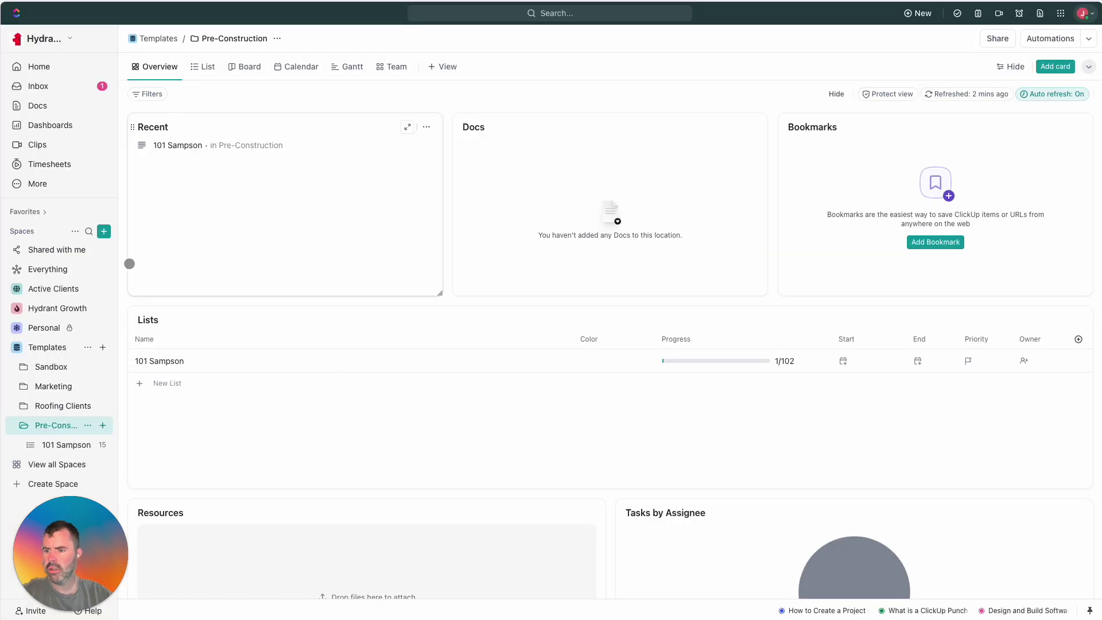
click(104, 427)
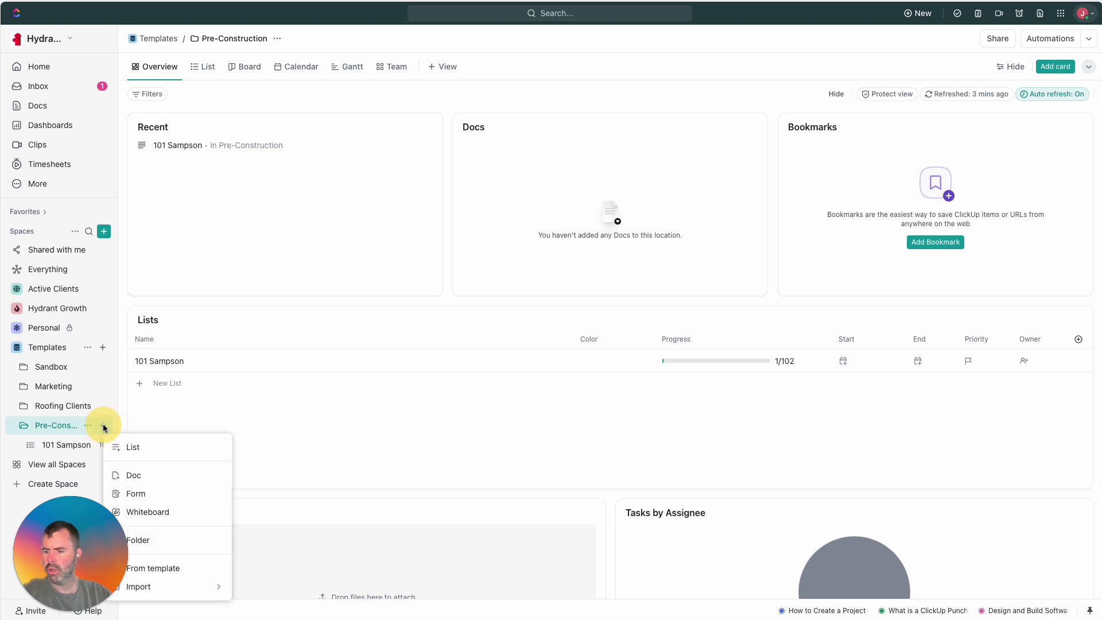
click(141, 450)
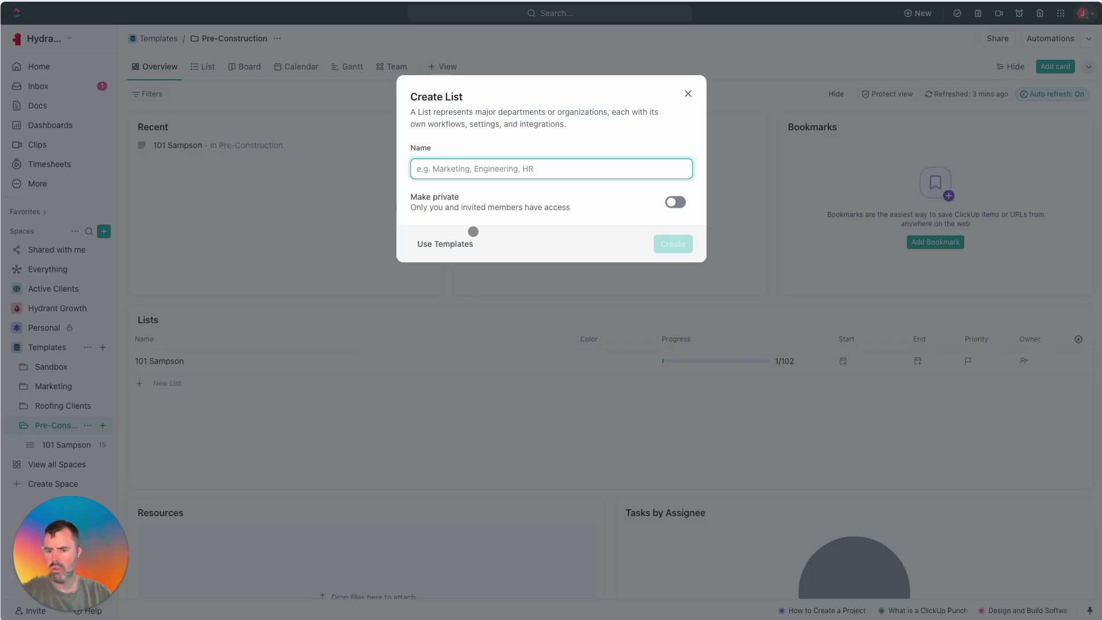
text(Add)
key(BackSpace)
key(BackSpace)
key(BackSpace)
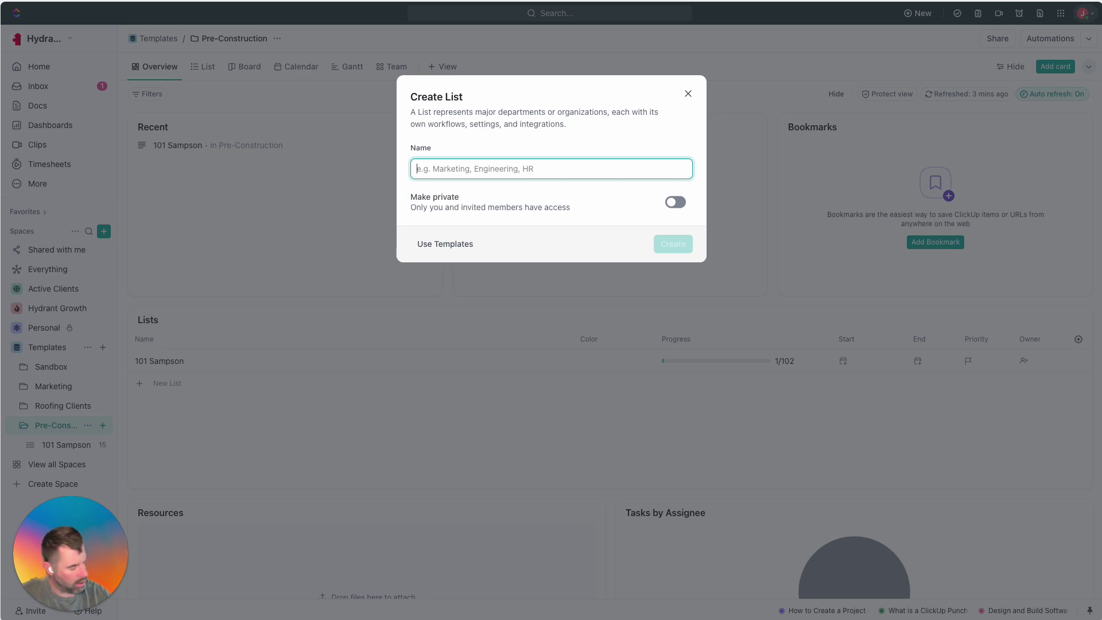
text(C)
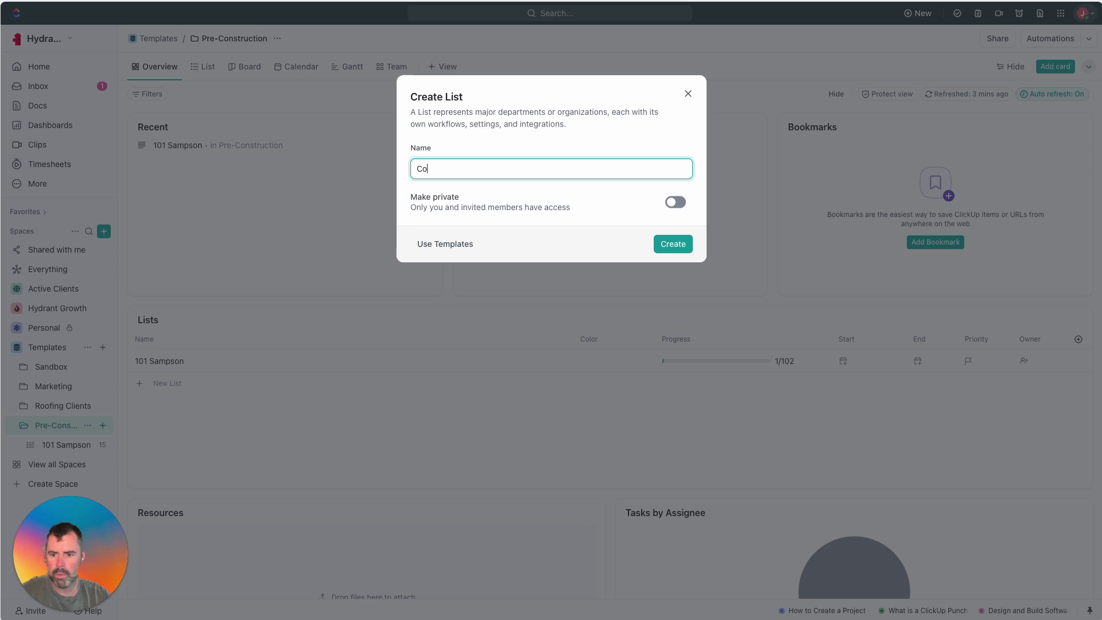
key(BackSpace)
text(102 Colter Wall Blvd)
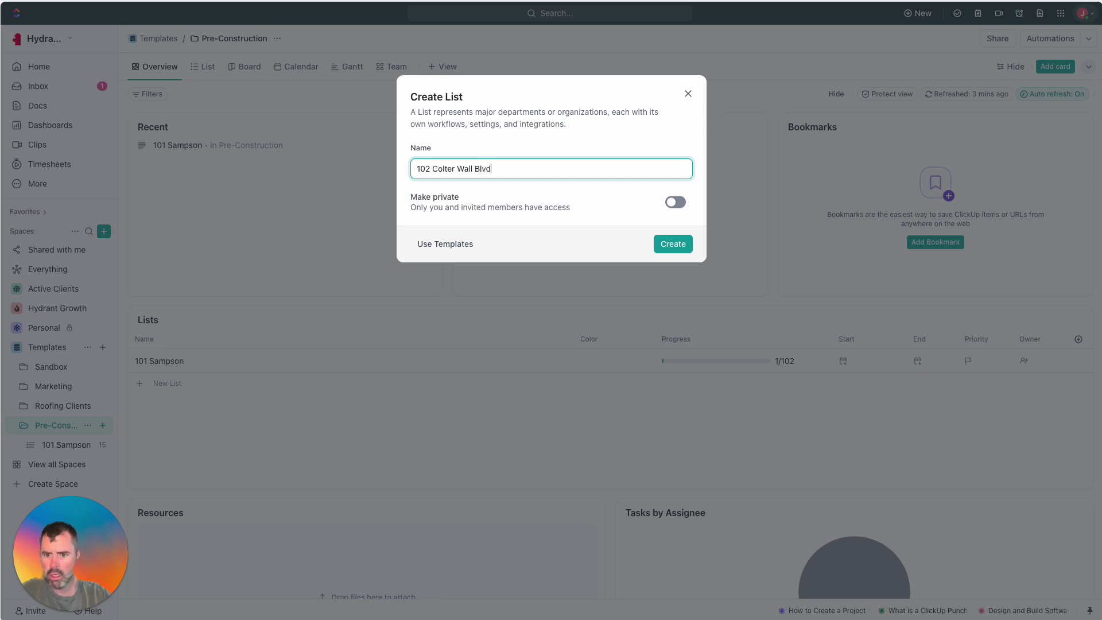
click(683, 243)
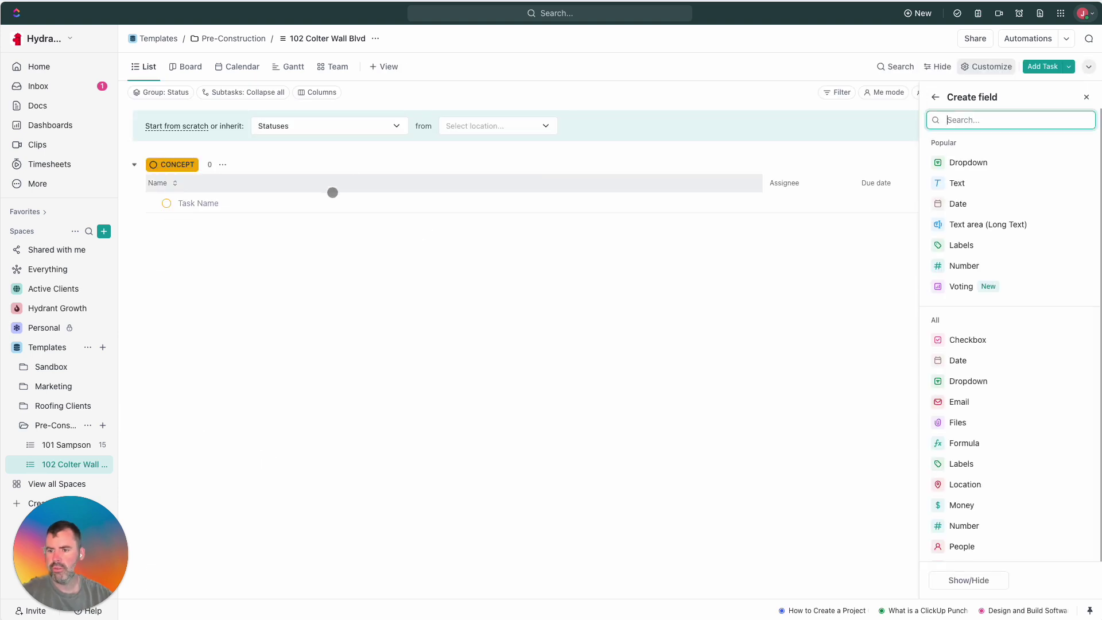
- Dismiss the new custom-field panel and the inherit-settings banner
click(212, 203)
click(330, 127)
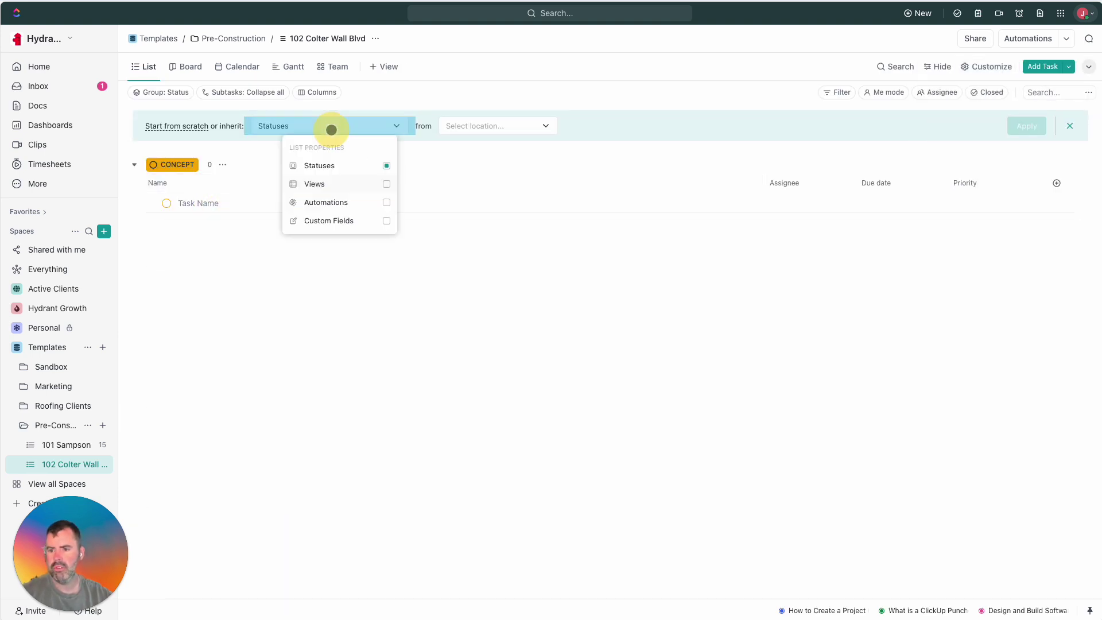
click(510, 126)
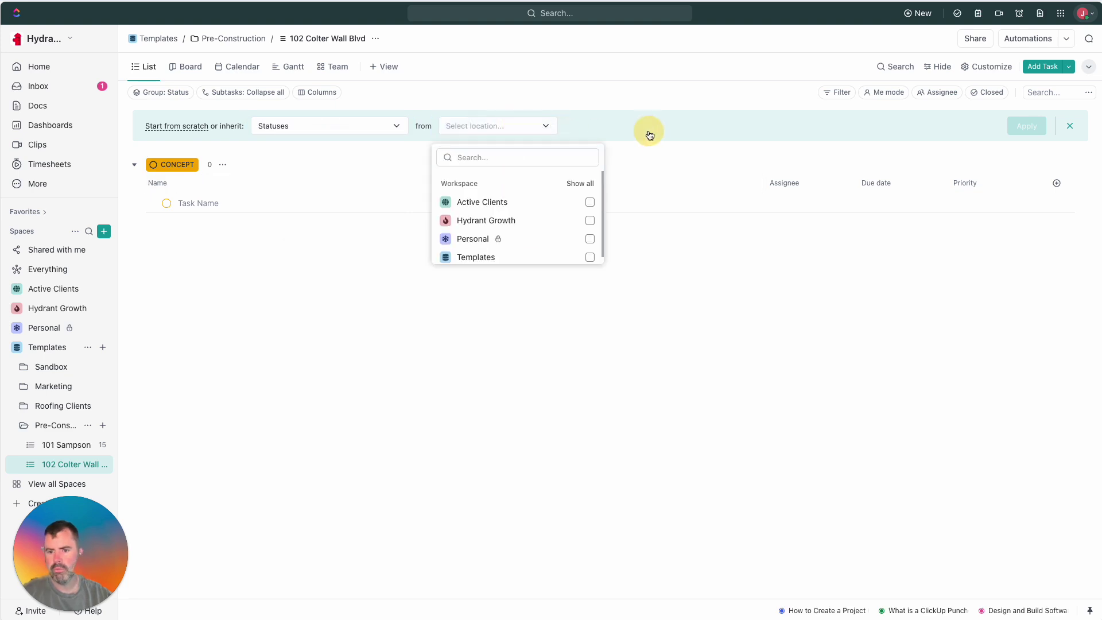
click(1070, 126)
- Paste the copied parent task names into the list as 16 separate tasks
click(230, 161)
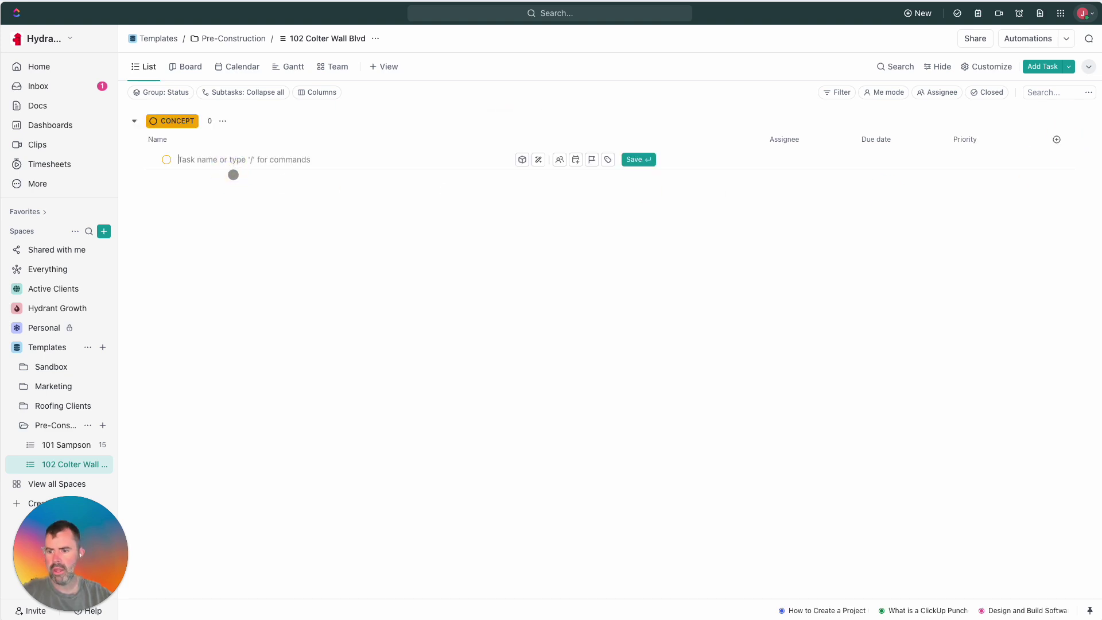
key(super+v)
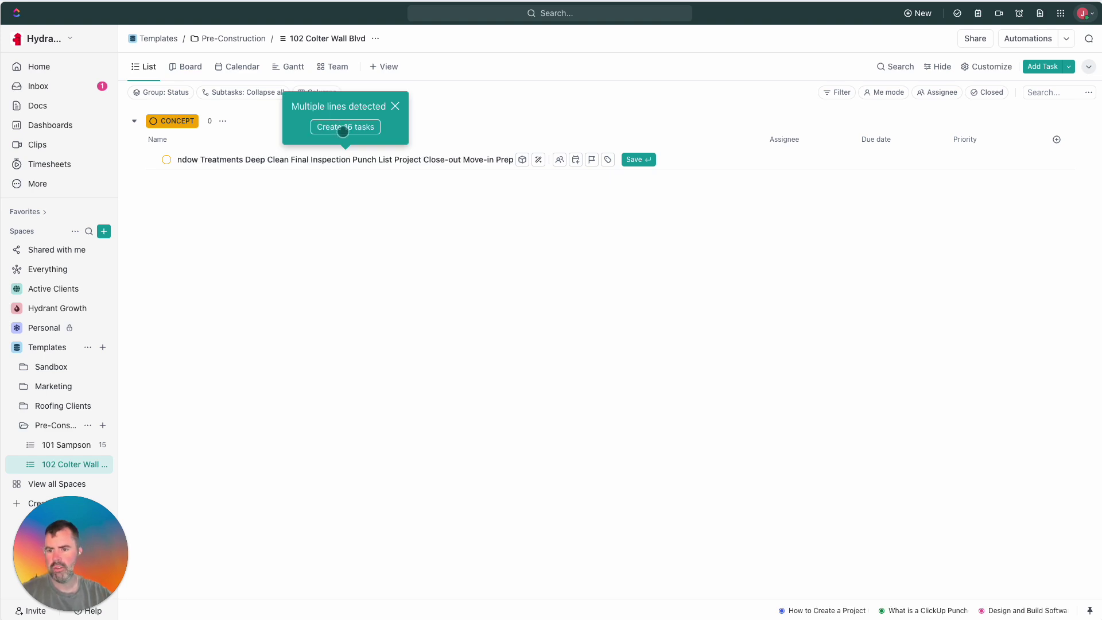
click(344, 127)
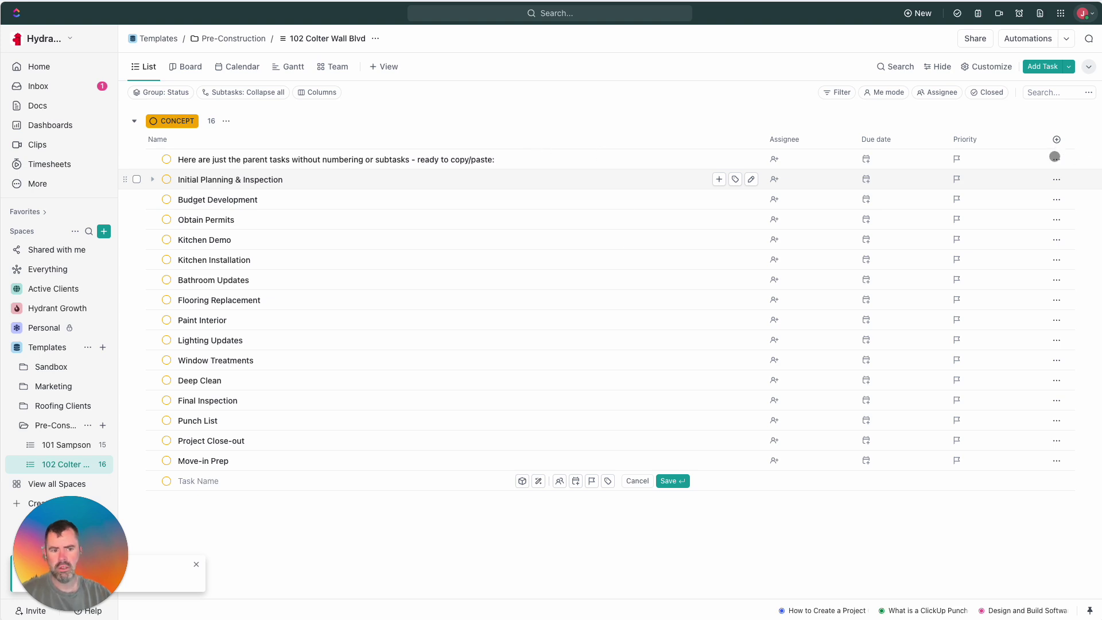
- Delete Claude's stray intro-line task and rename 'Initial Planning & Inspection' to 'Initial Planning'
click(1056, 159)
click(985, 456)
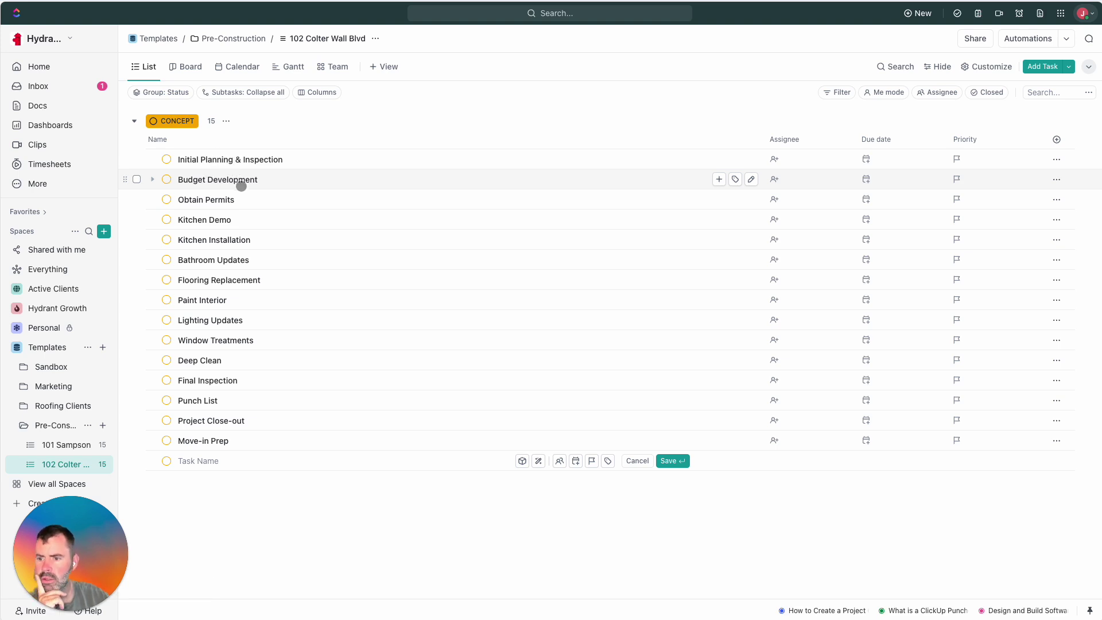
click(262, 162)
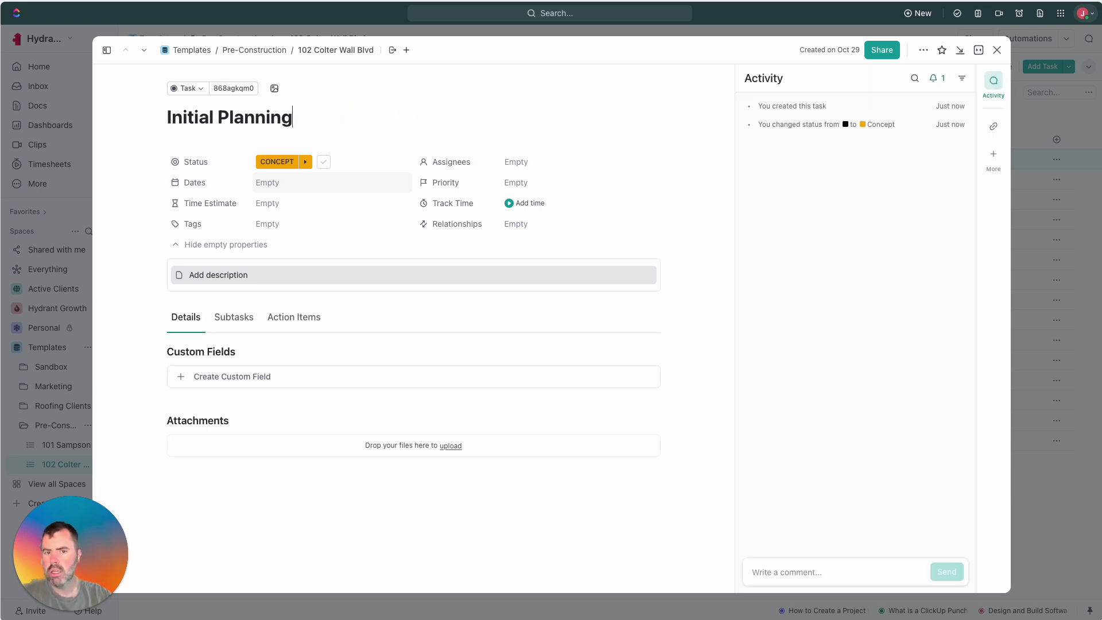
click(997, 50)
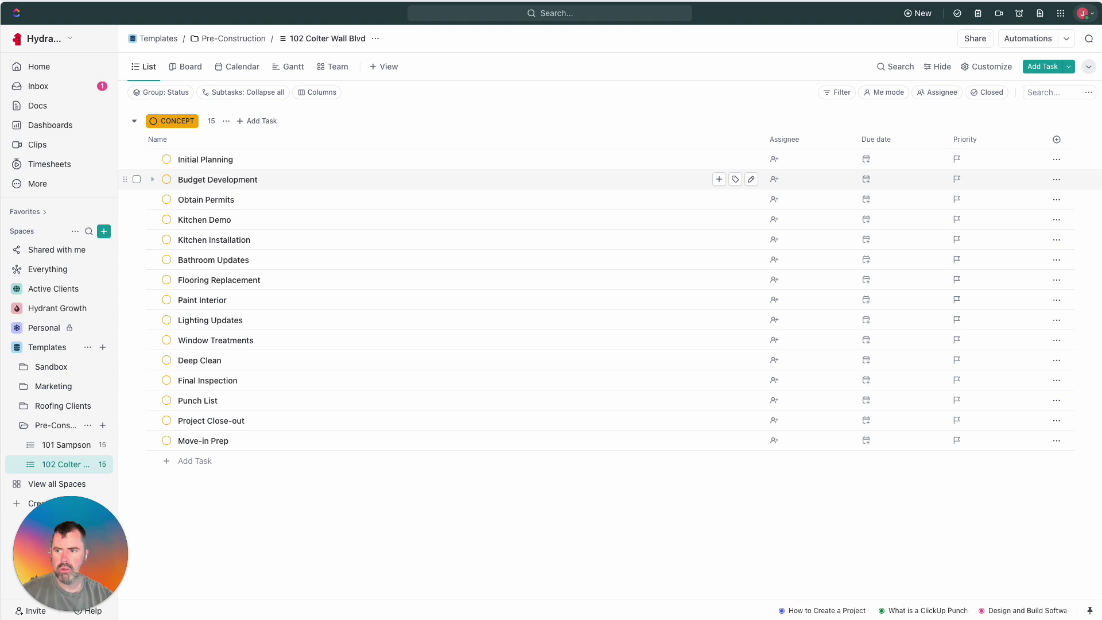
mouse_move(1, 179)
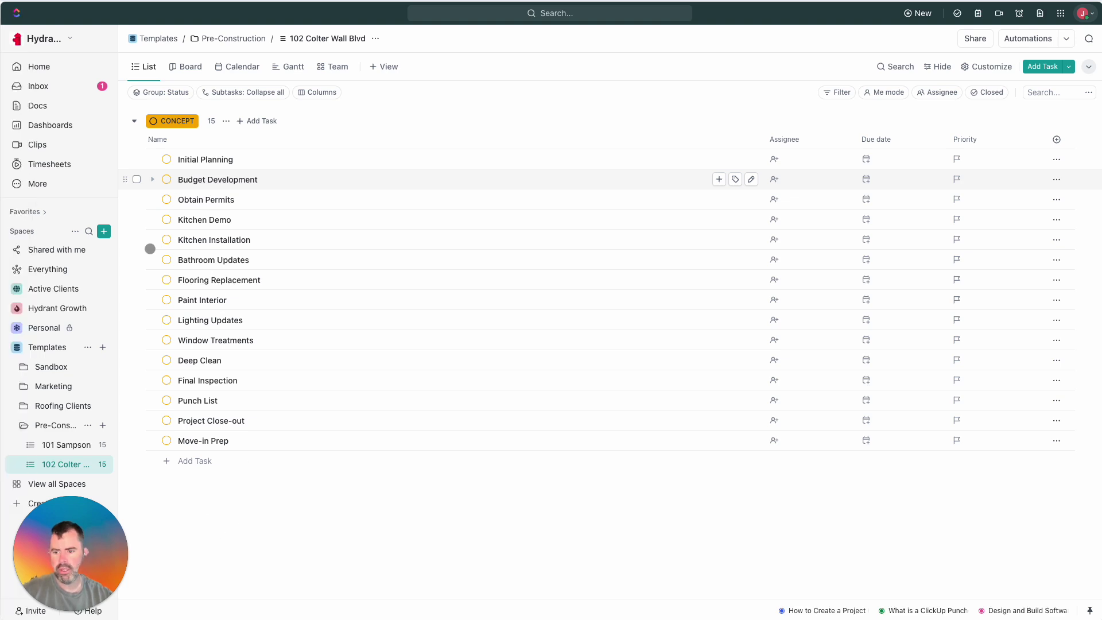
click(190, 461)
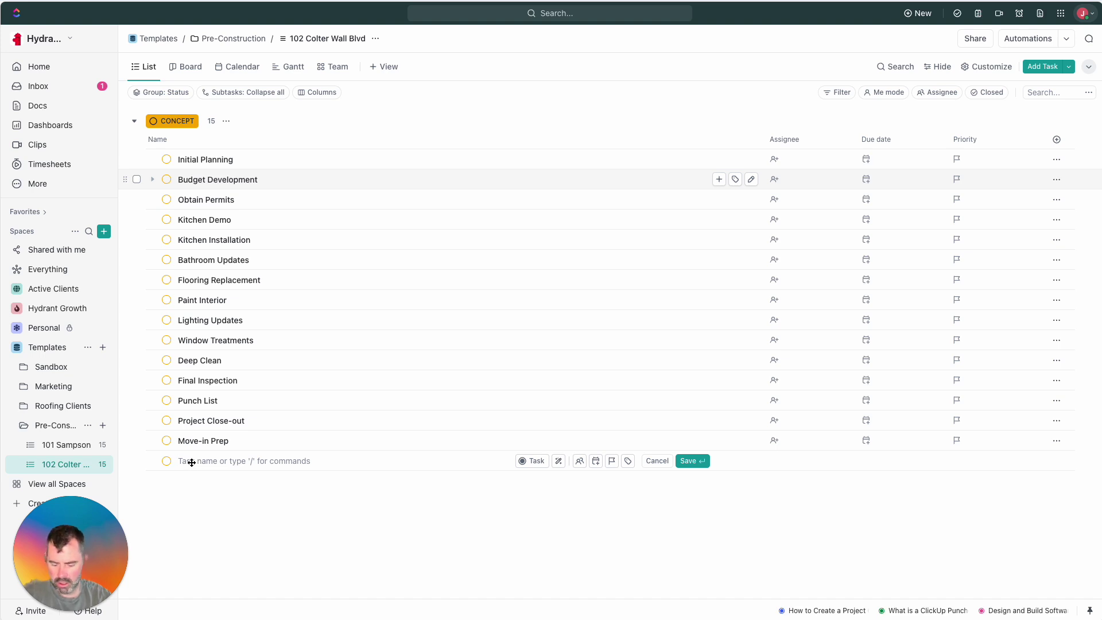
- Add a 'Design Documents - 100%' task after Move-in Prep
text(Design Documents)
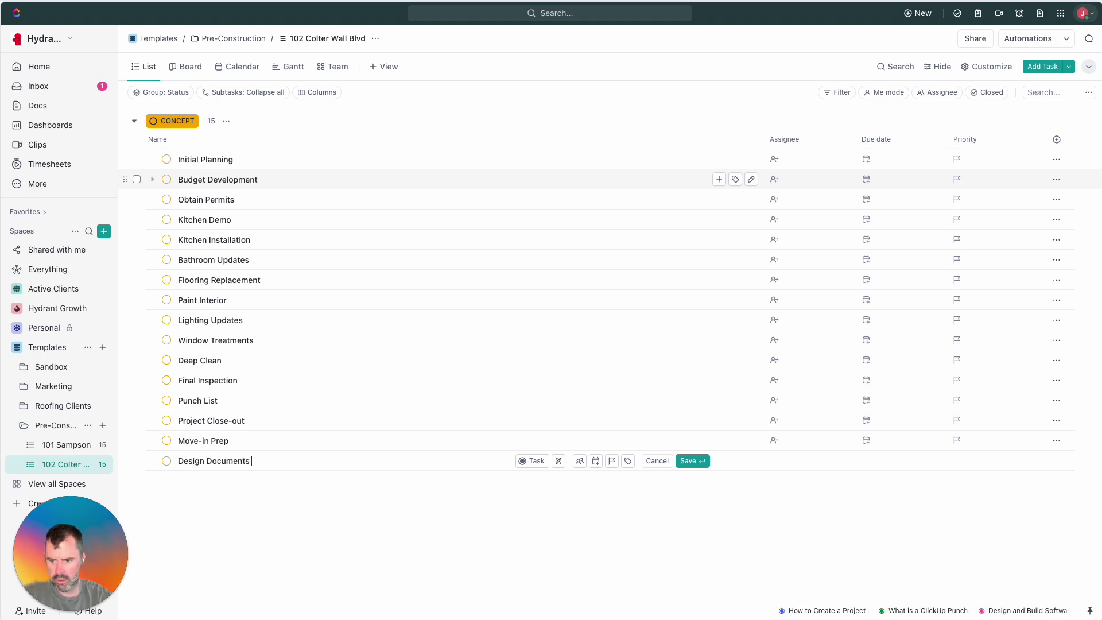
text( - 100%)
key(Return)
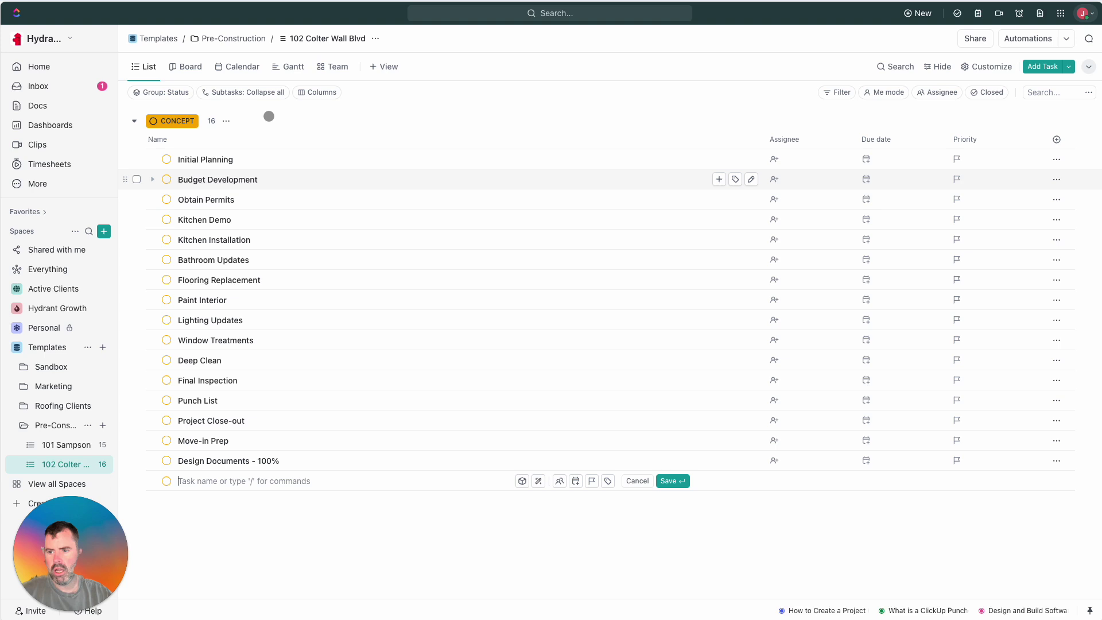
click(296, 65)
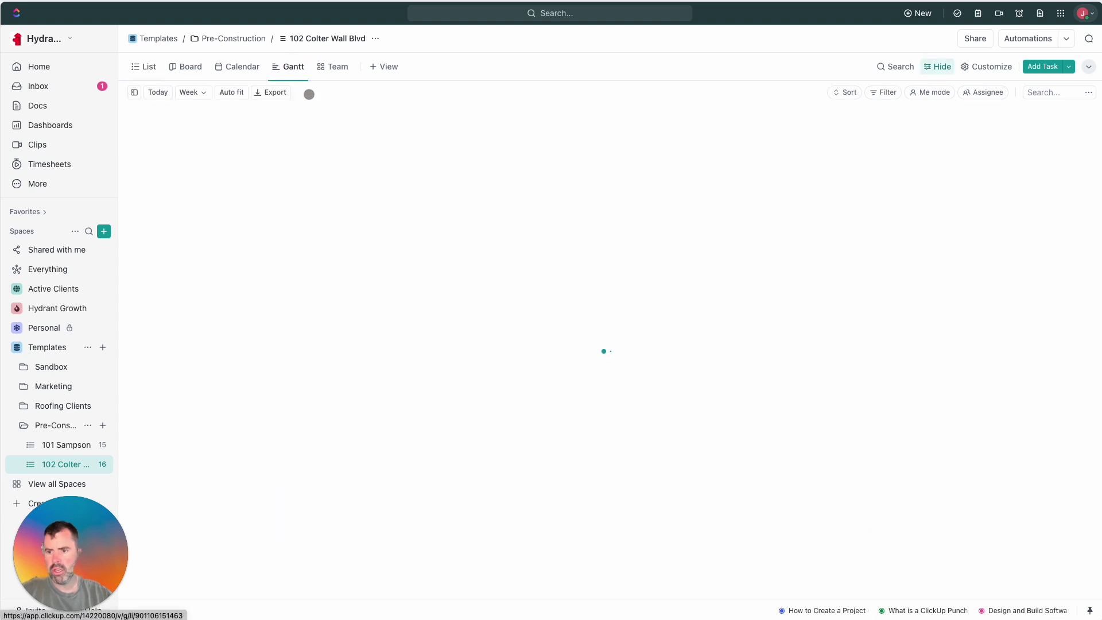
click(1040, 591)
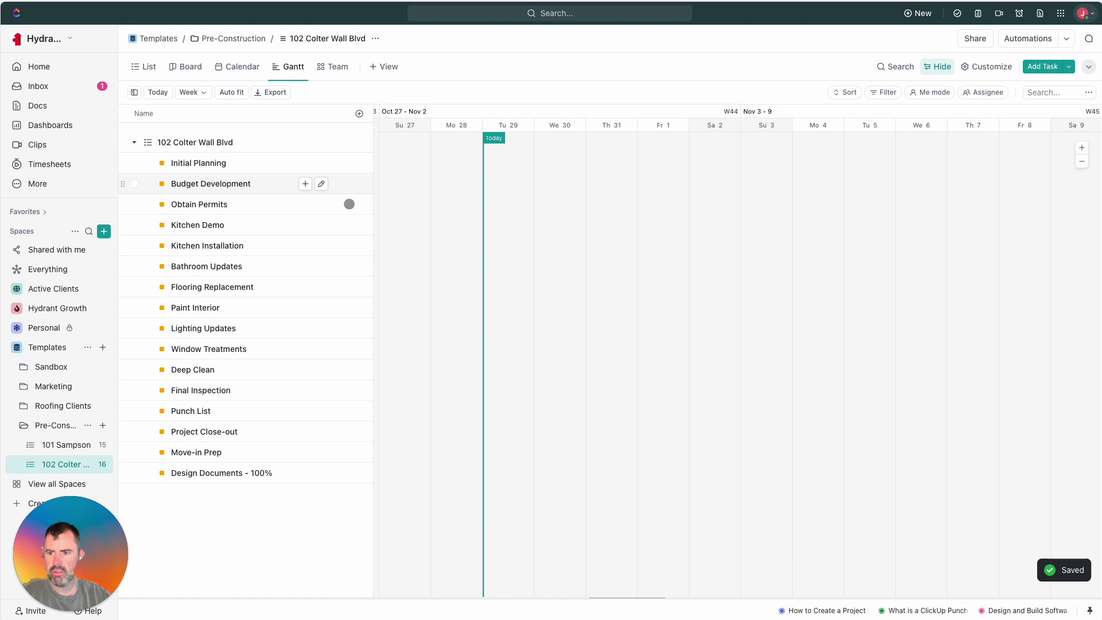
click(383, 67)
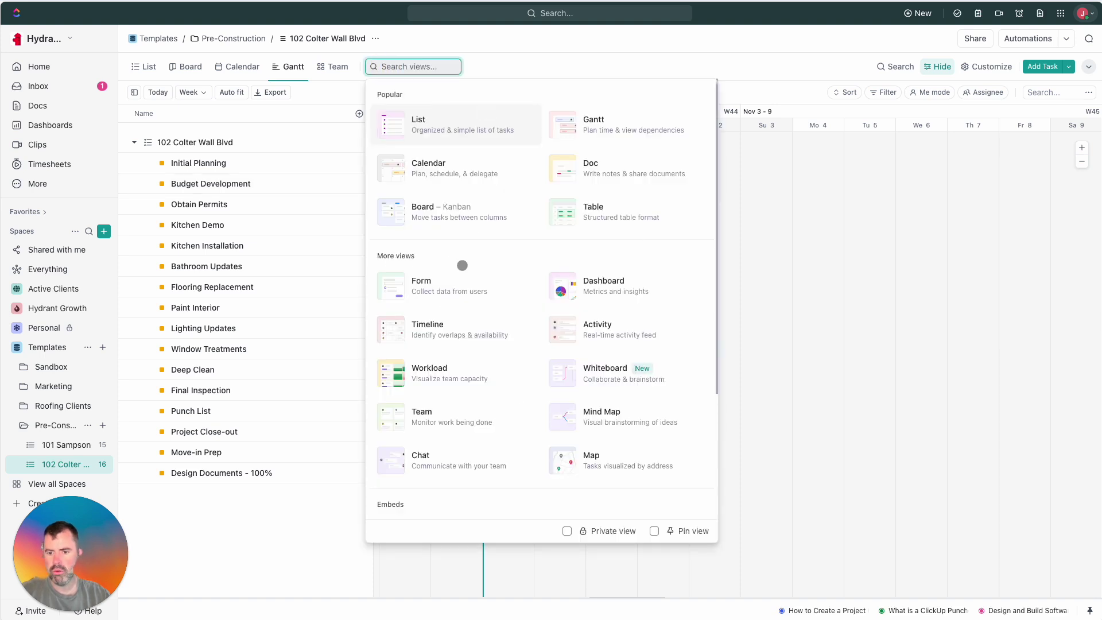
click(832, 485)
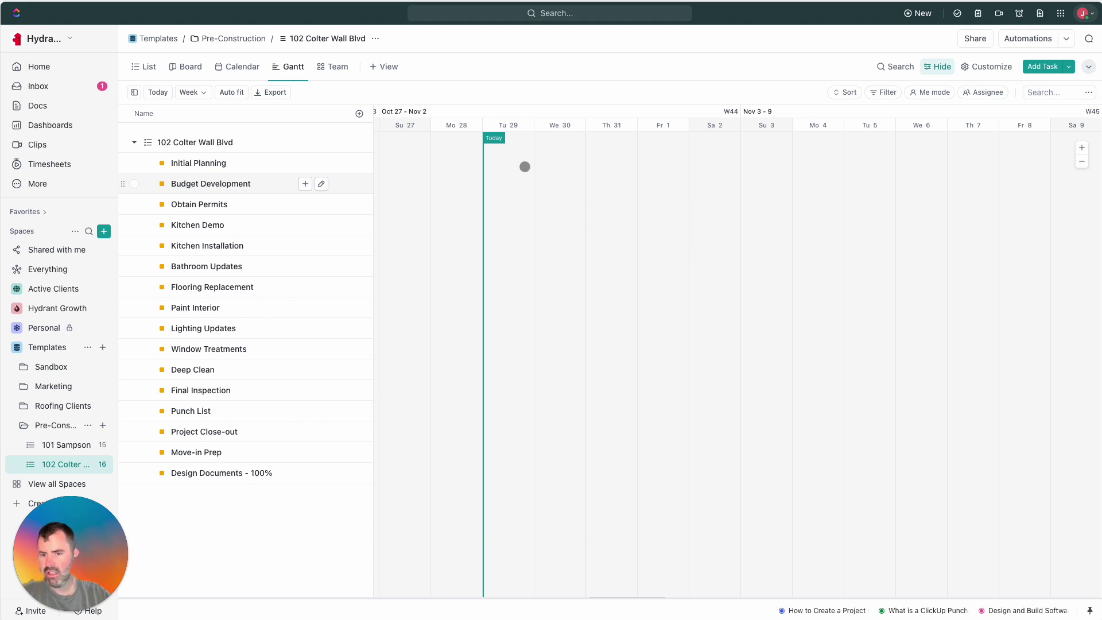
click(147, 67)
- Show the Start date column and hide the Priority and Assignee columns
click(1062, 139)
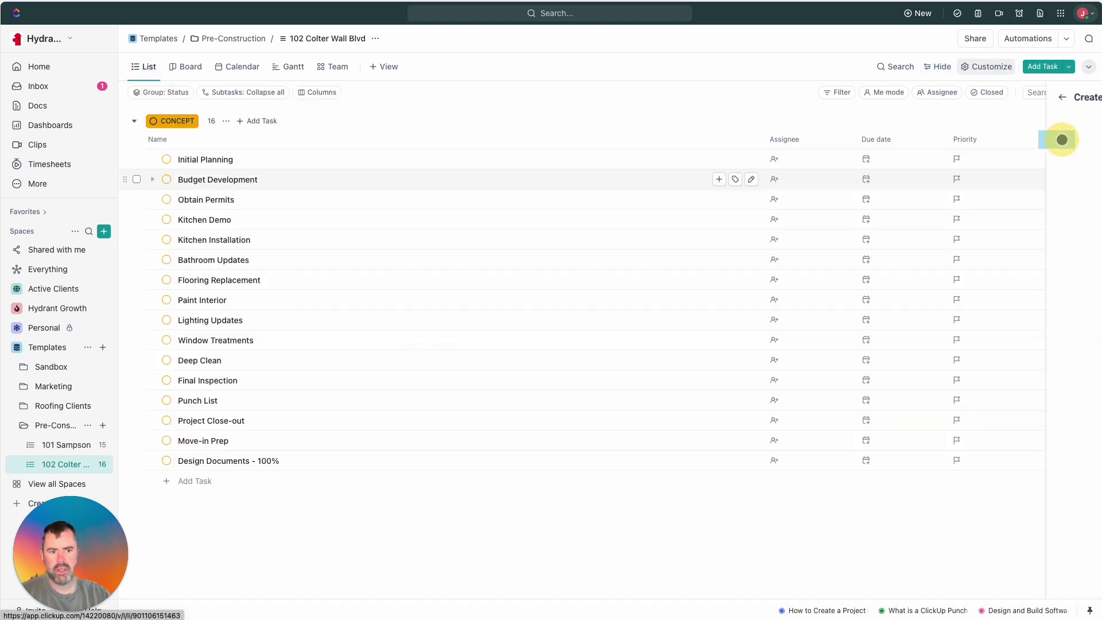
scroll(999, 345, down, 5)
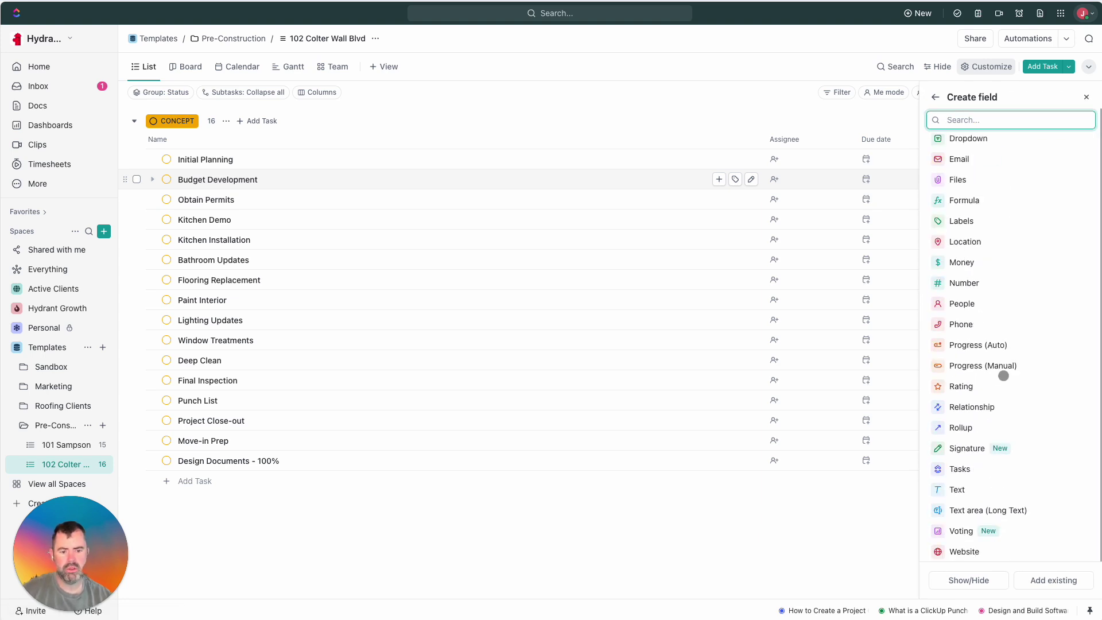
click(987, 583)
scroll(1018, 393, down, 1)
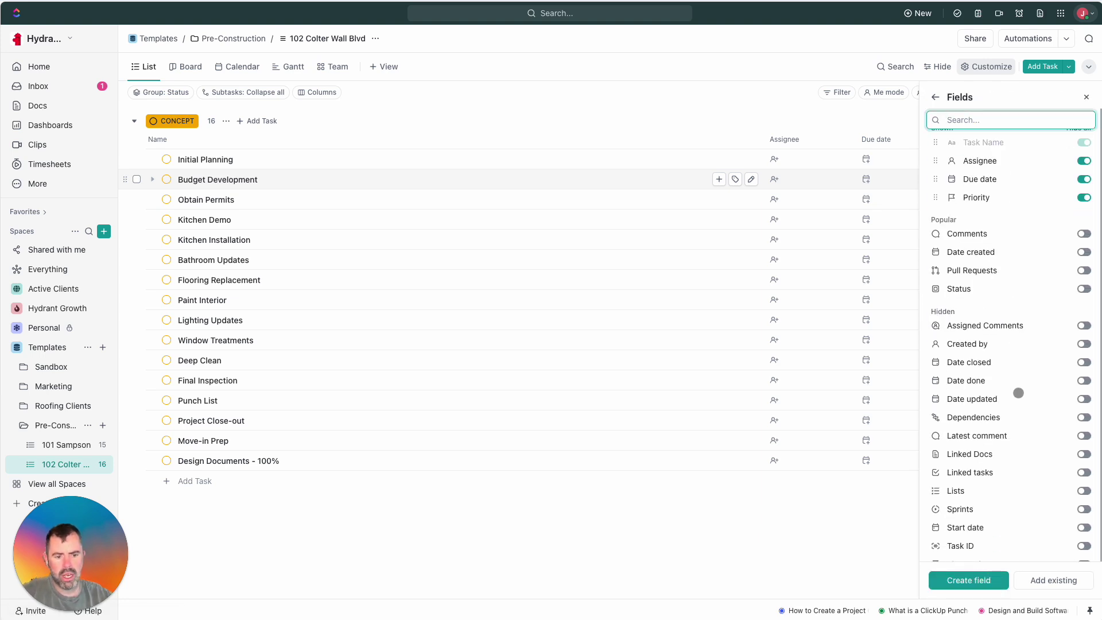
scroll(1084, 400, down, 2)
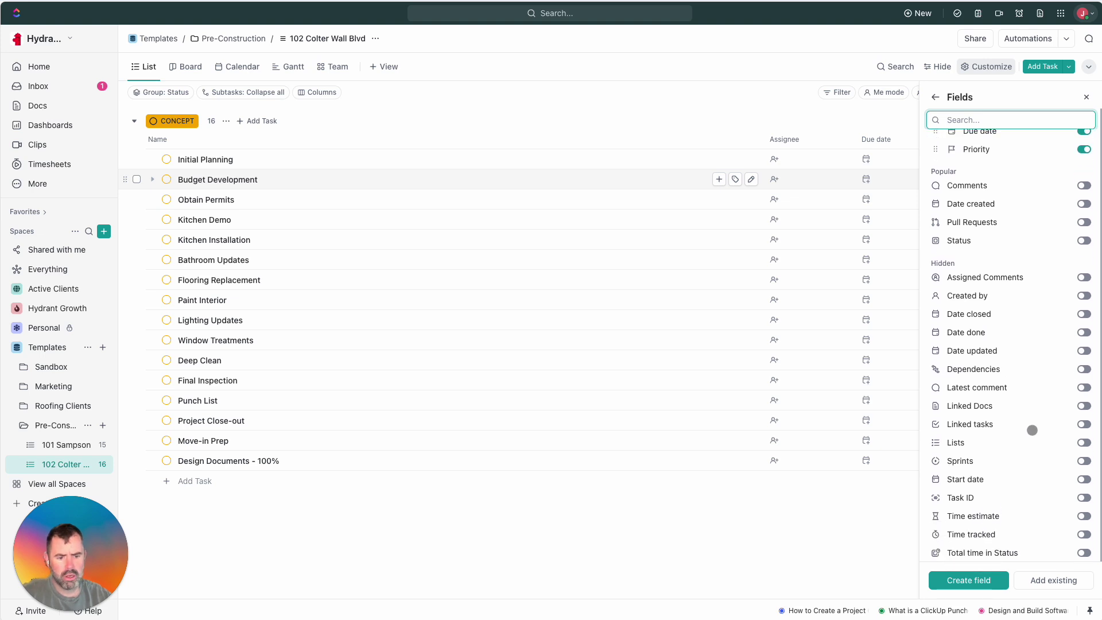
click(1084, 479)
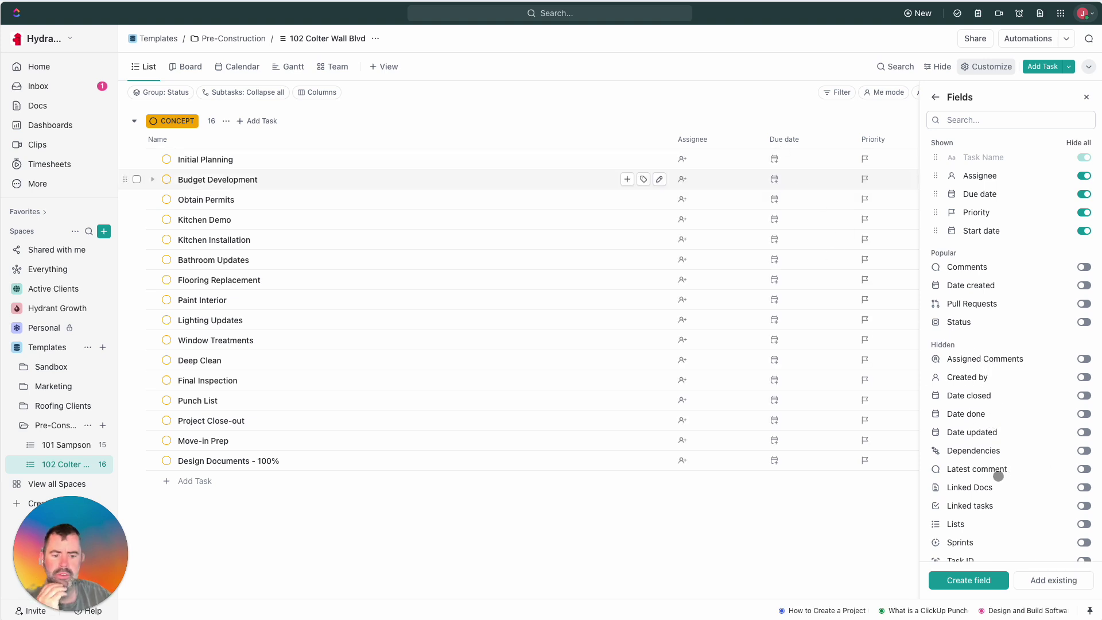
scroll(999, 478, down, 1)
scroll(1002, 479, up, 1)
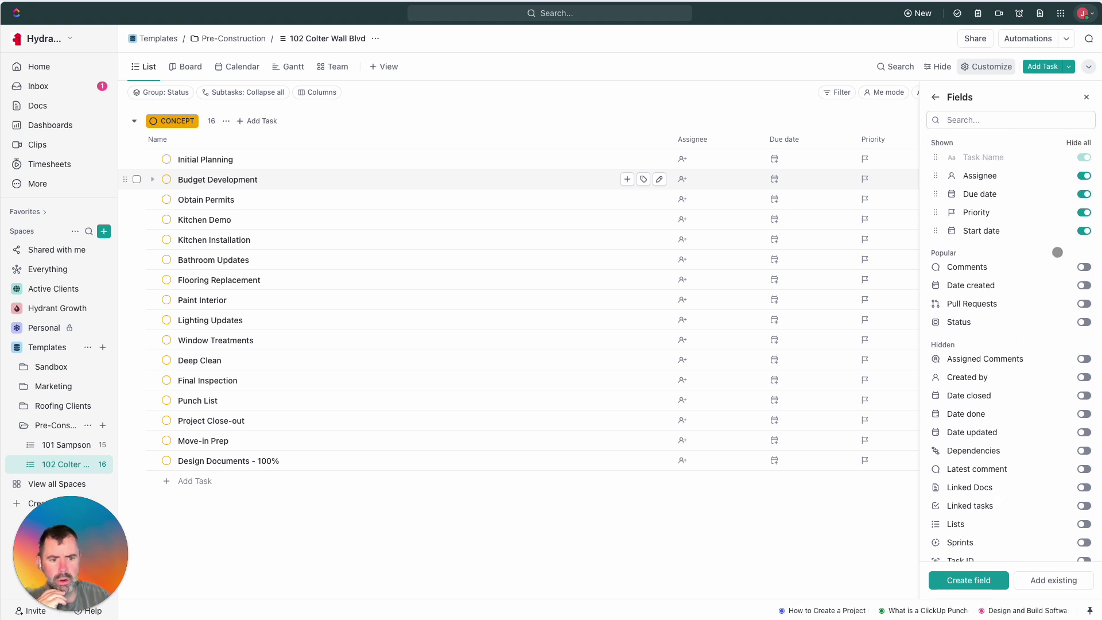
click(1084, 212)
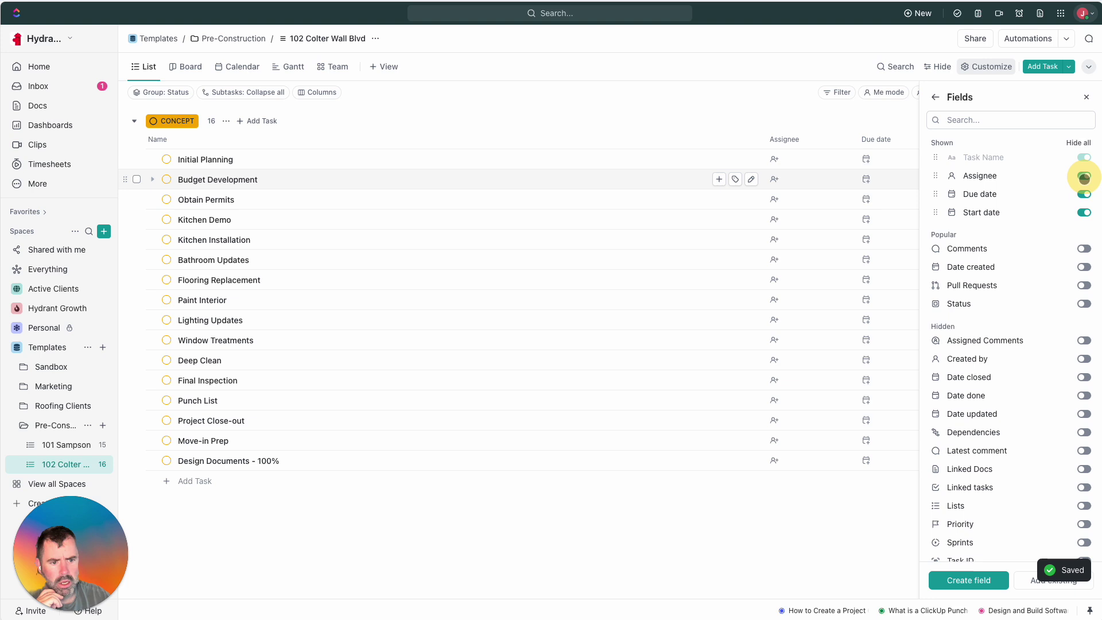
click(1084, 178)
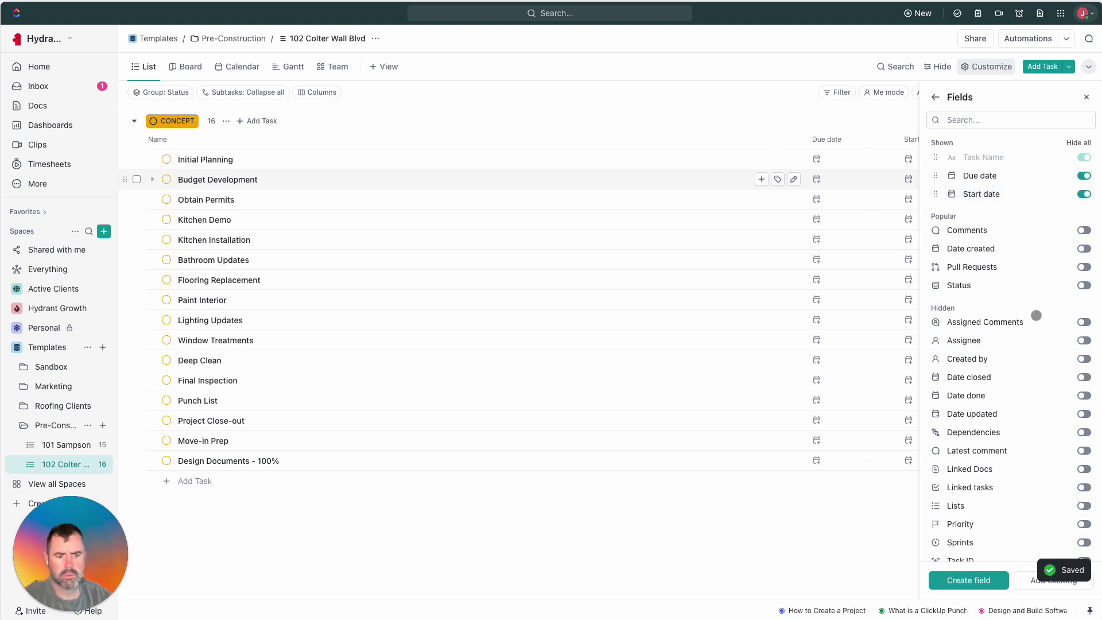
- Show the Dependencies and Latest comment columns in the task list
scroll(1033, 339, down, 3)
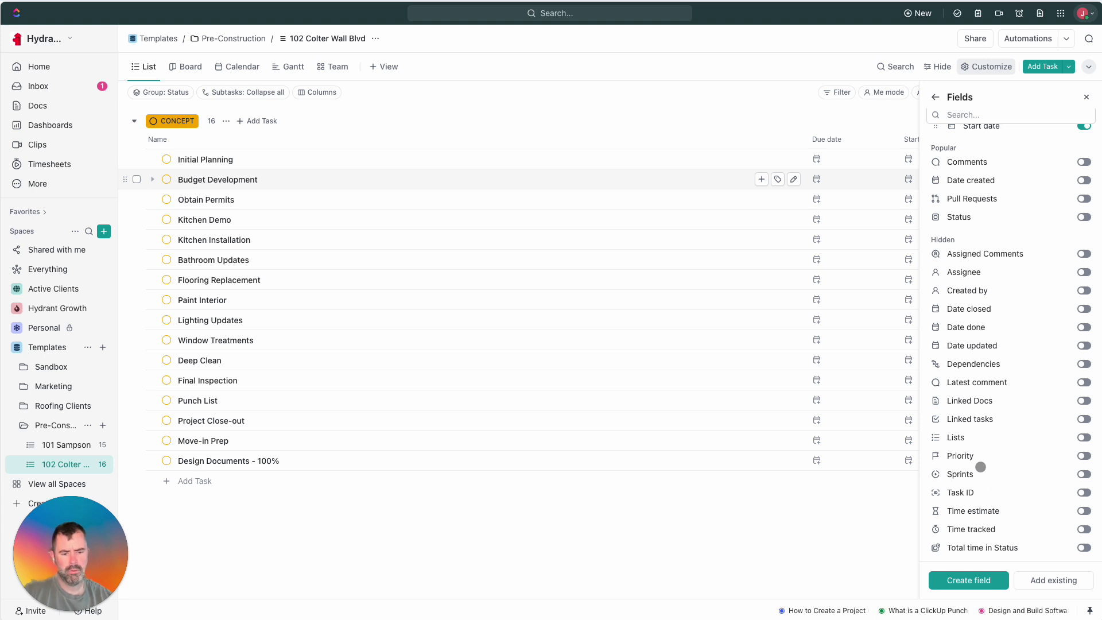
click(1085, 363)
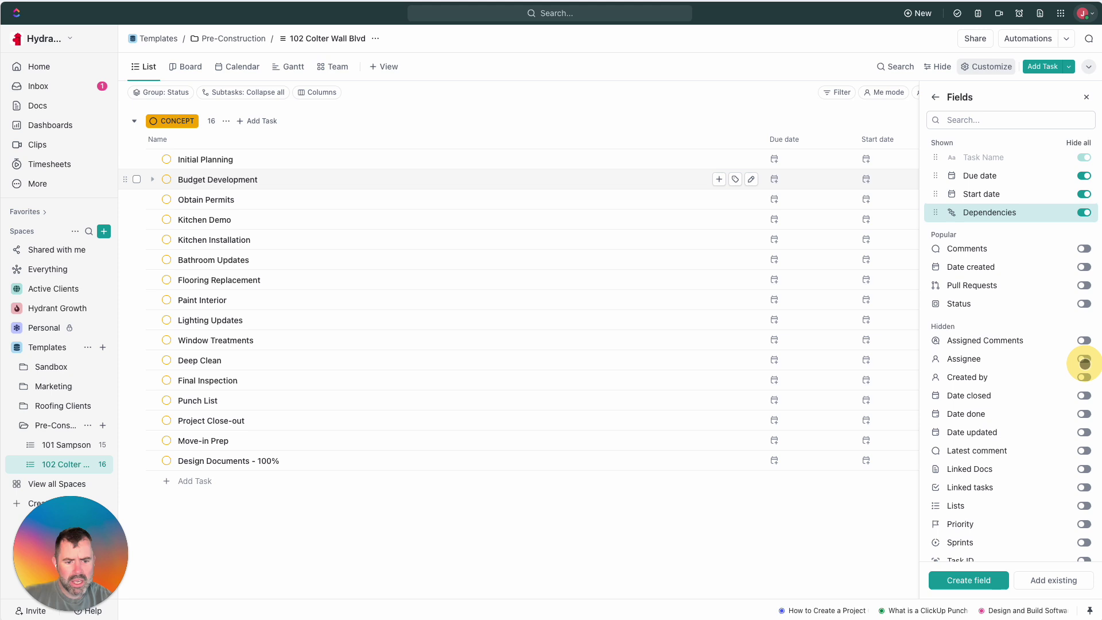
scroll(1026, 406, down, 1)
scroll(1026, 405, down, 1)
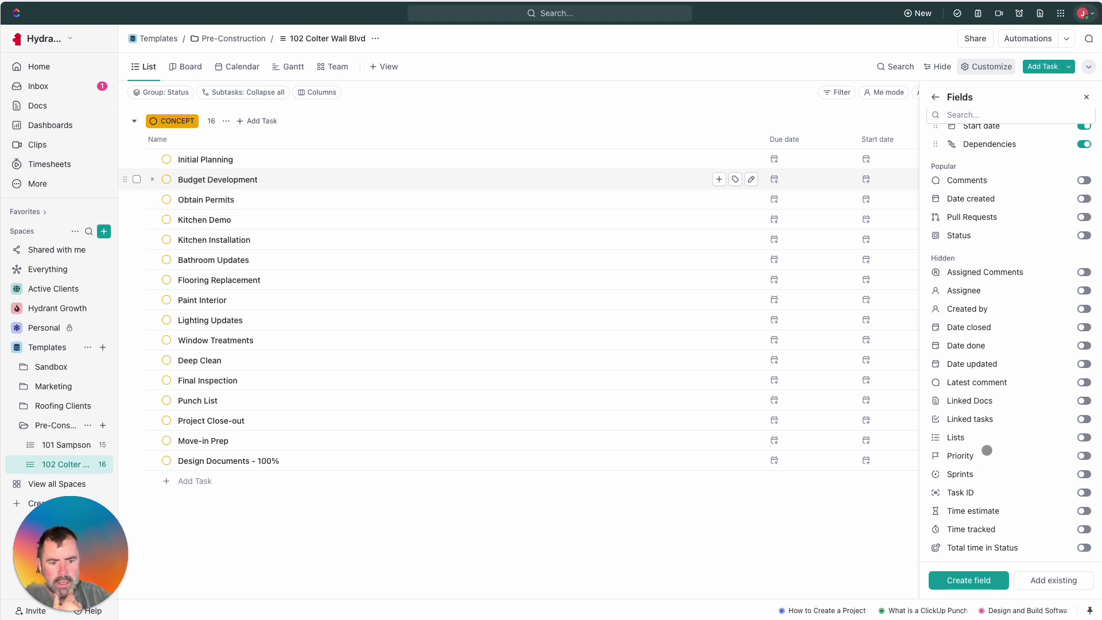
scroll(991, 442, up, 2)
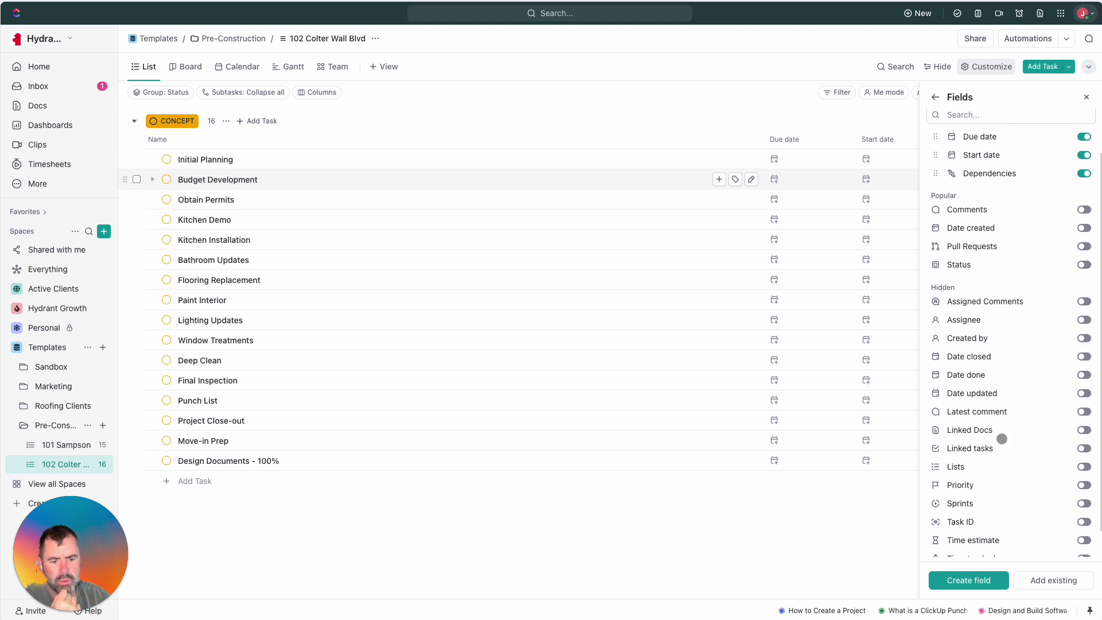
scroll(999, 442, up, 2)
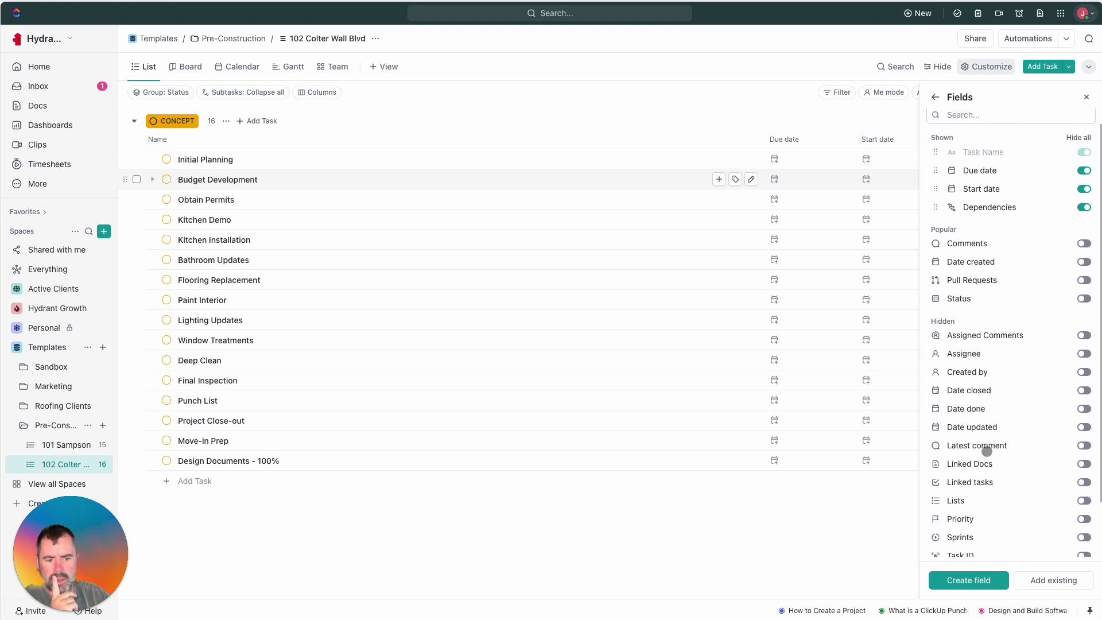
scroll(998, 413, down, 1)
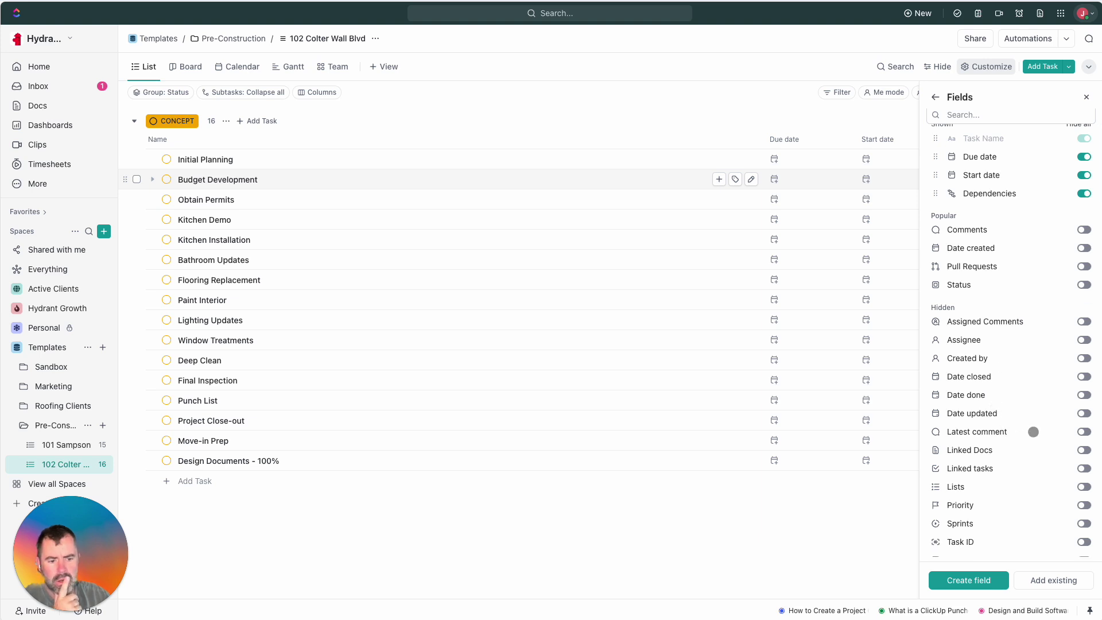
click(1085, 432)
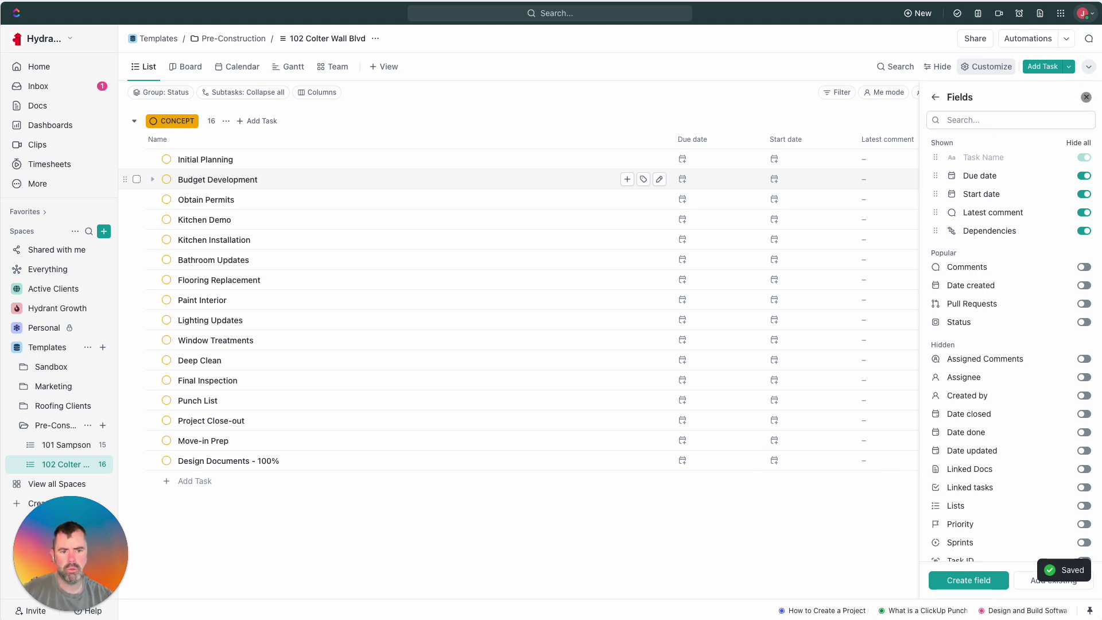
click(1087, 97)
click(1050, 138)
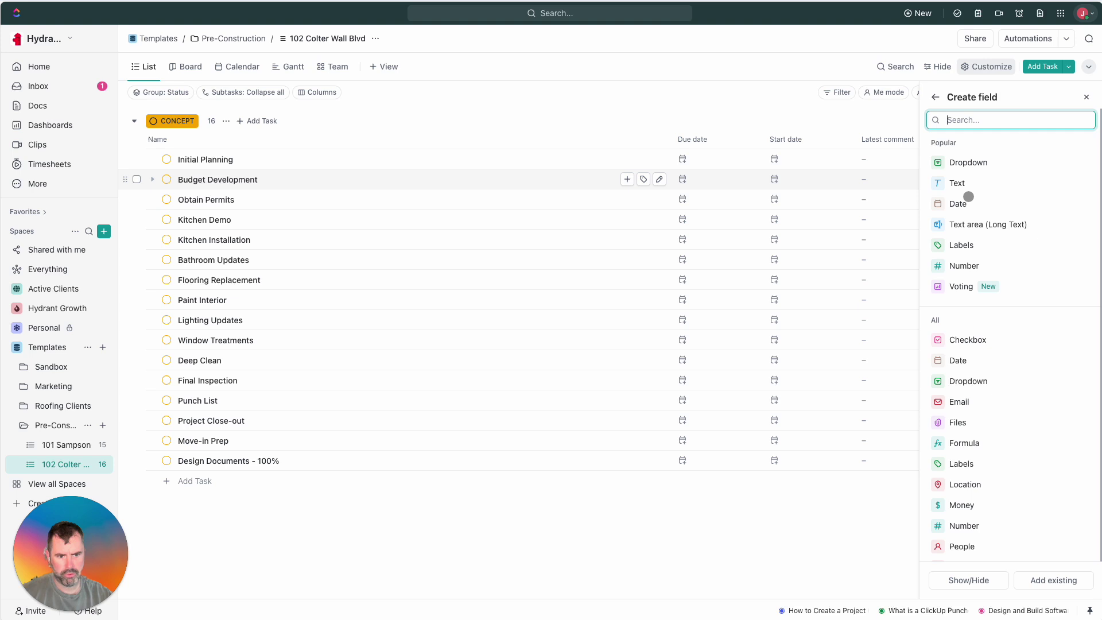
- Create a 'Subcontractor' dropdown with Teton Plumbing, A&A Architects, City of Driggs, Jackson E-lighting
click(971, 164)
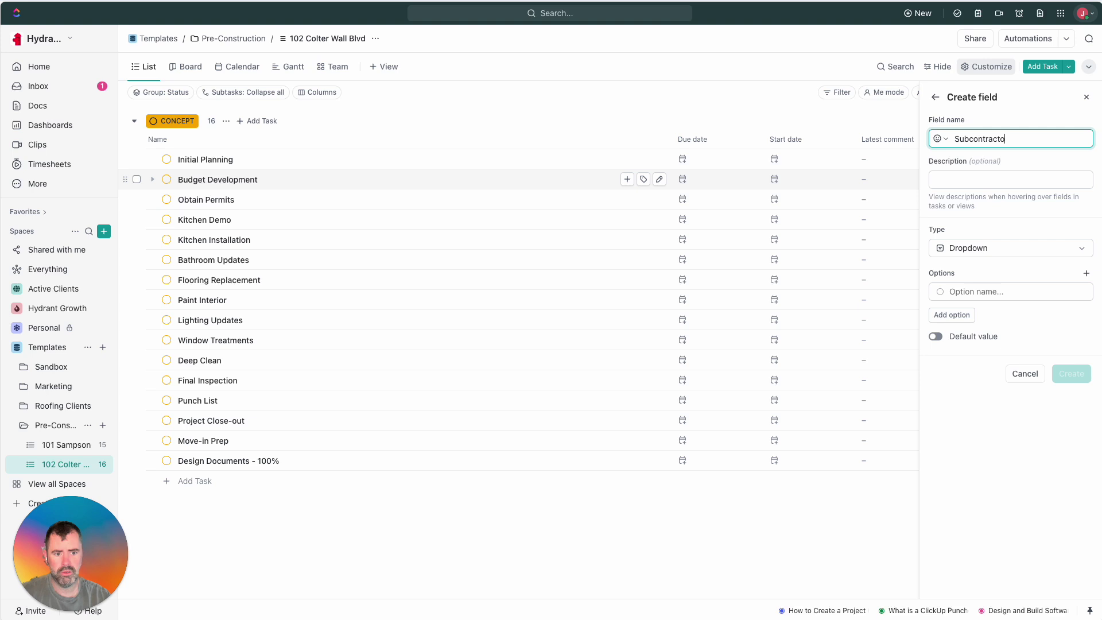
click(1010, 291)
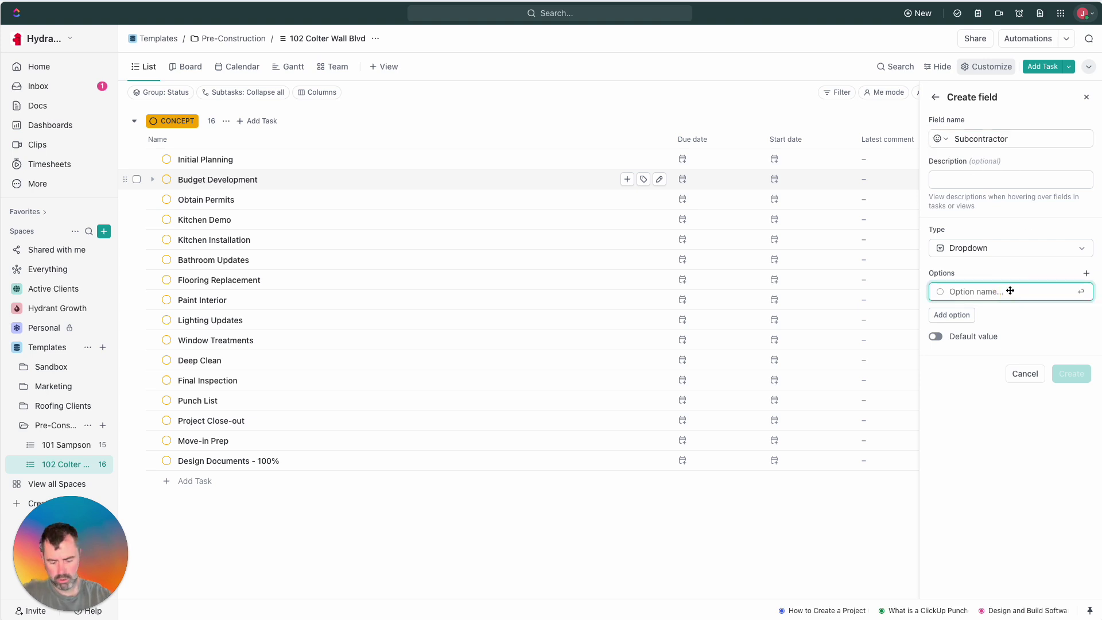
text(Toto)
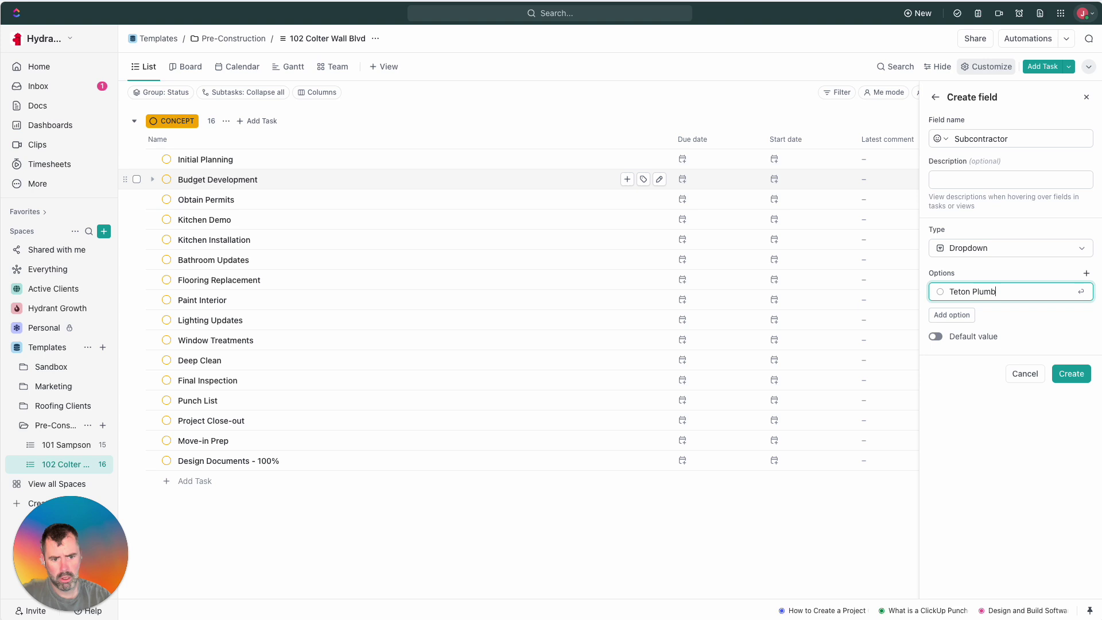
key(Return)
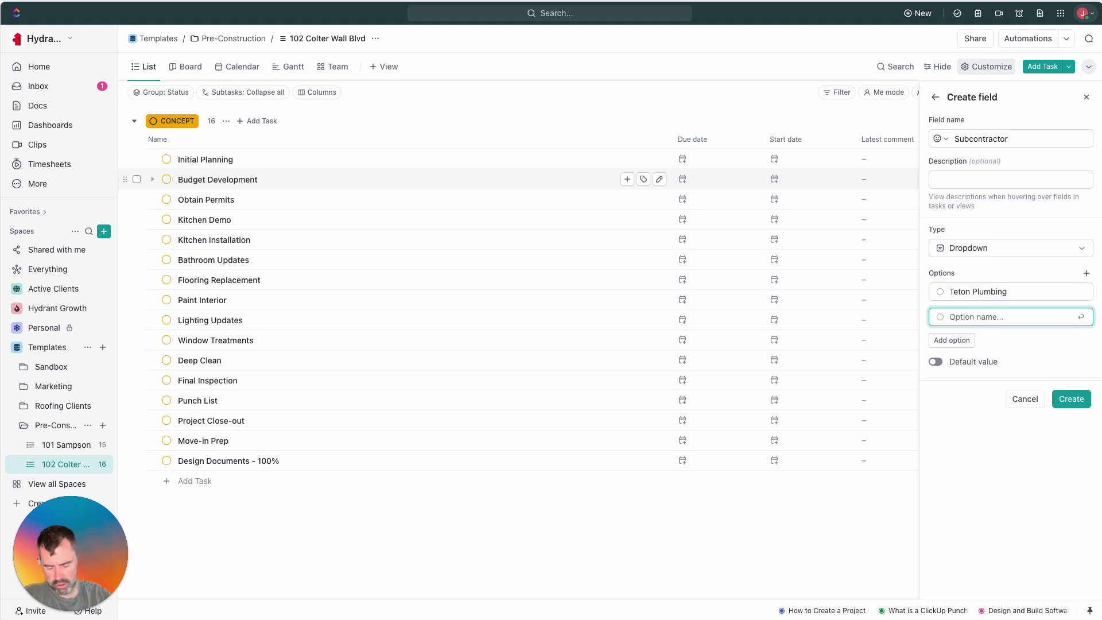
text(A&A A)
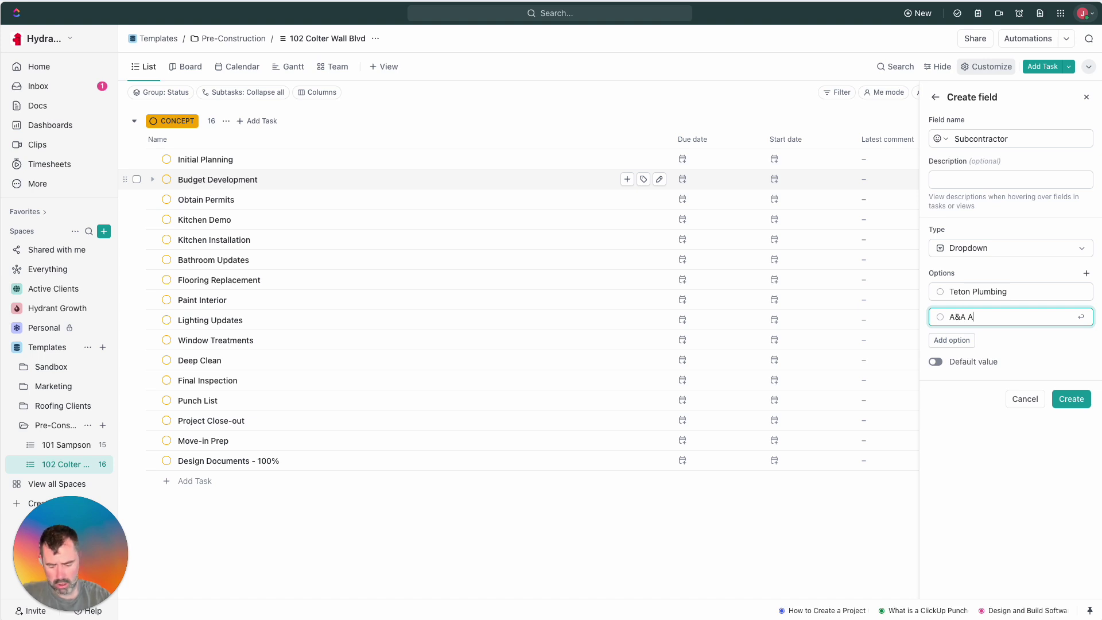
text(rchitects)
key(Return)
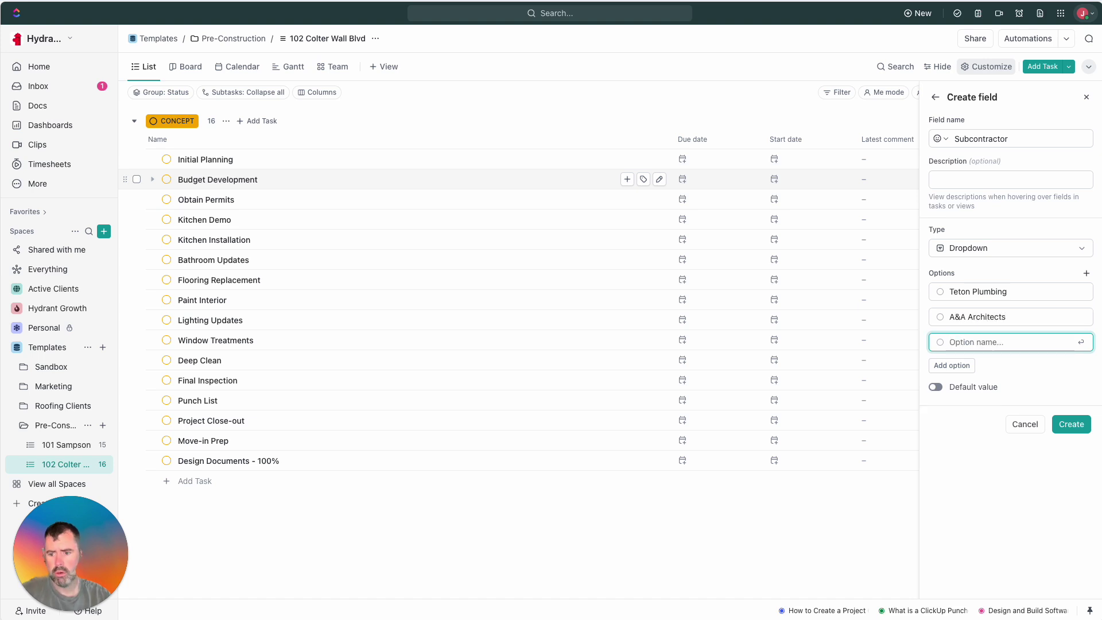
text(City of Driggs)
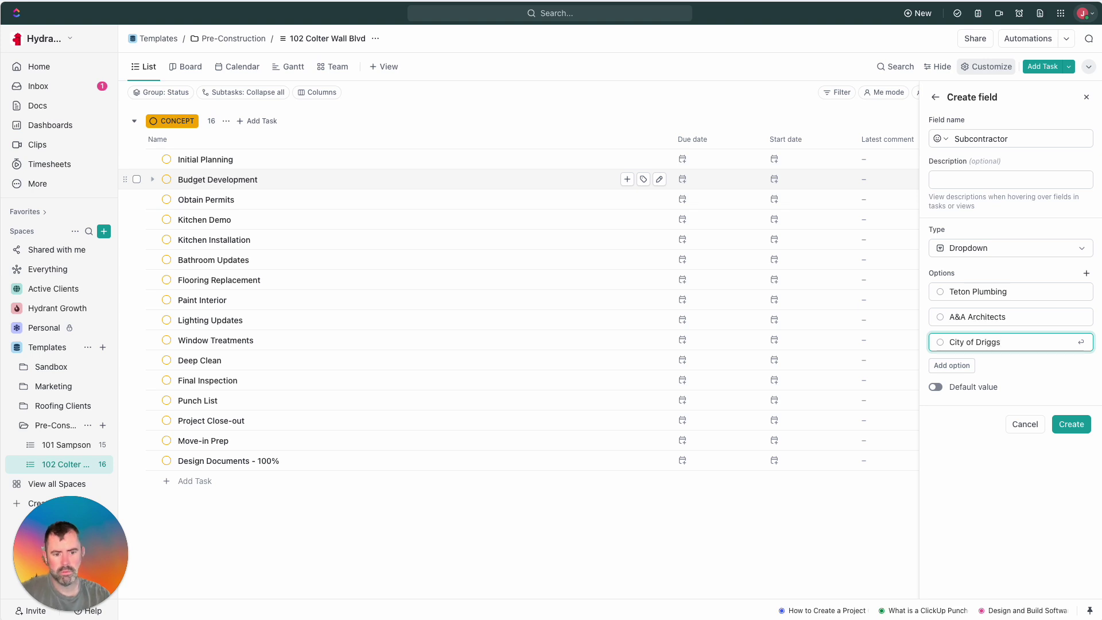
key(Return)
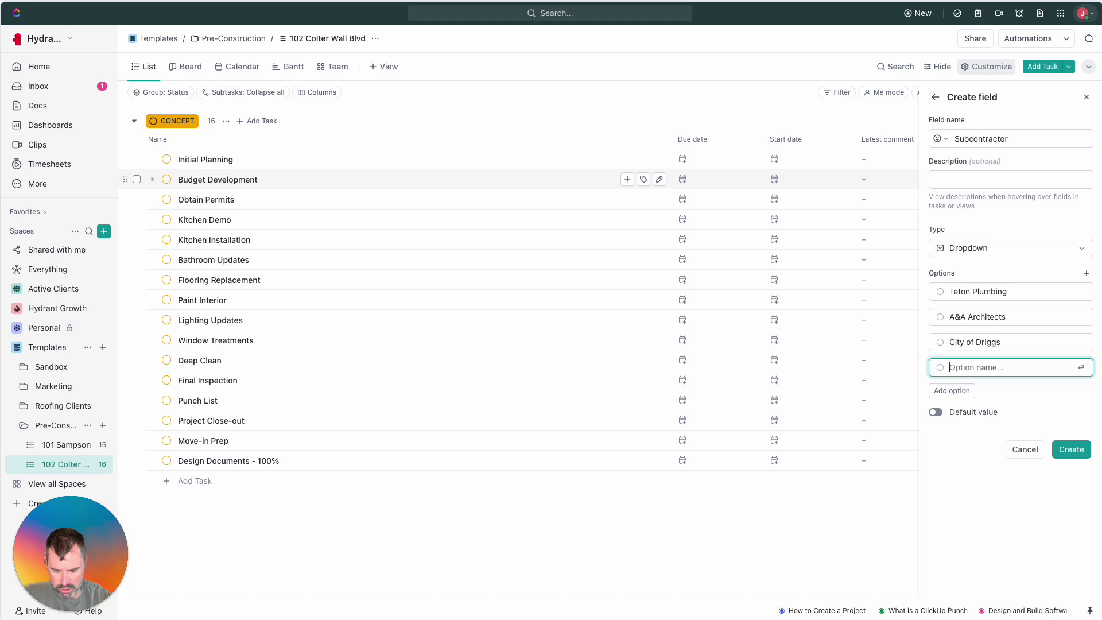
text(Jackson E-lighting)
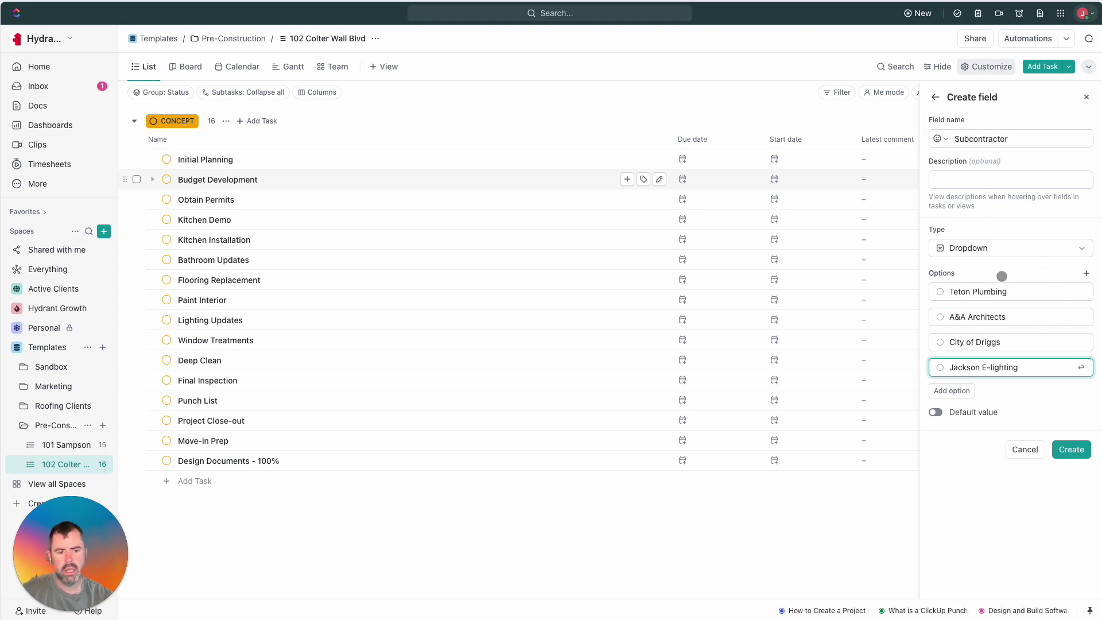
click(1075, 451)
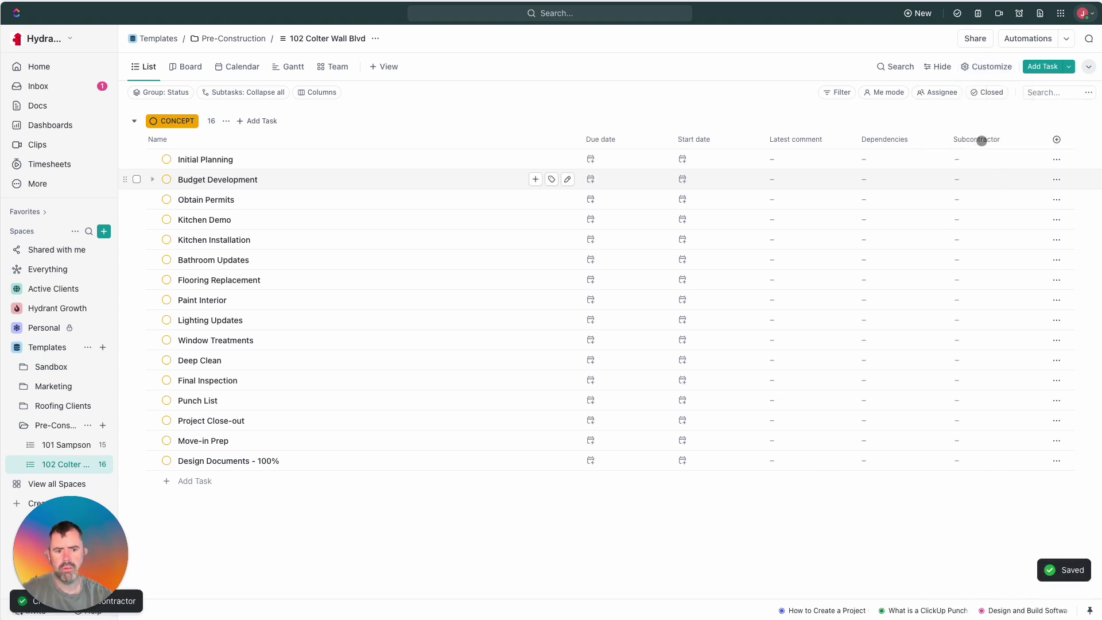
- Look over Initial Planning's Subcontractor options without choosing one, then open the Due date column options
click(959, 164)
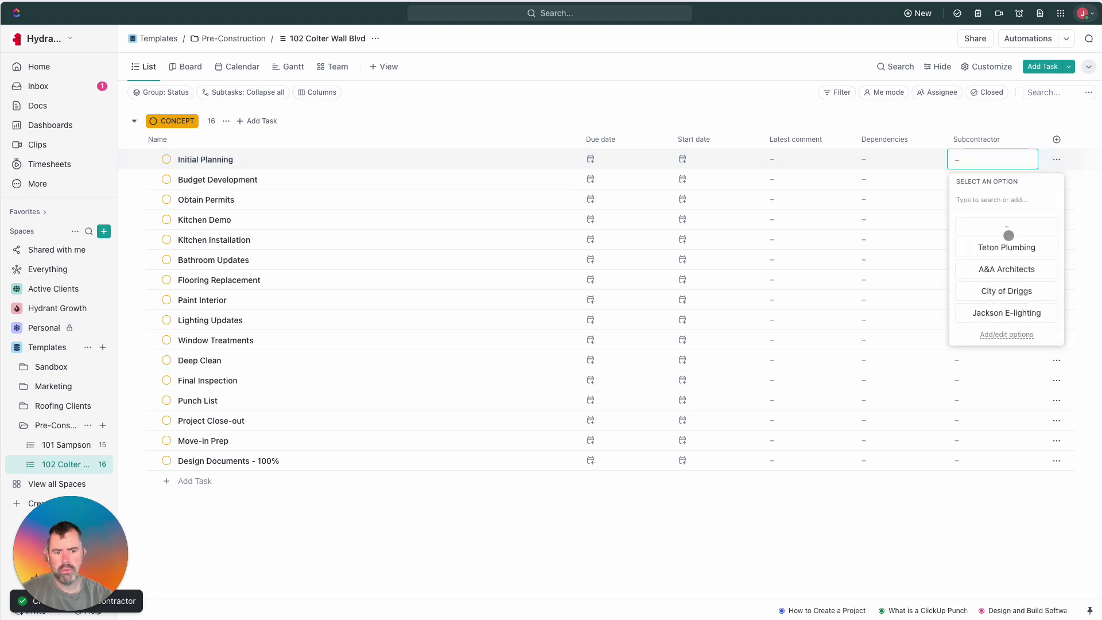
click(803, 533)
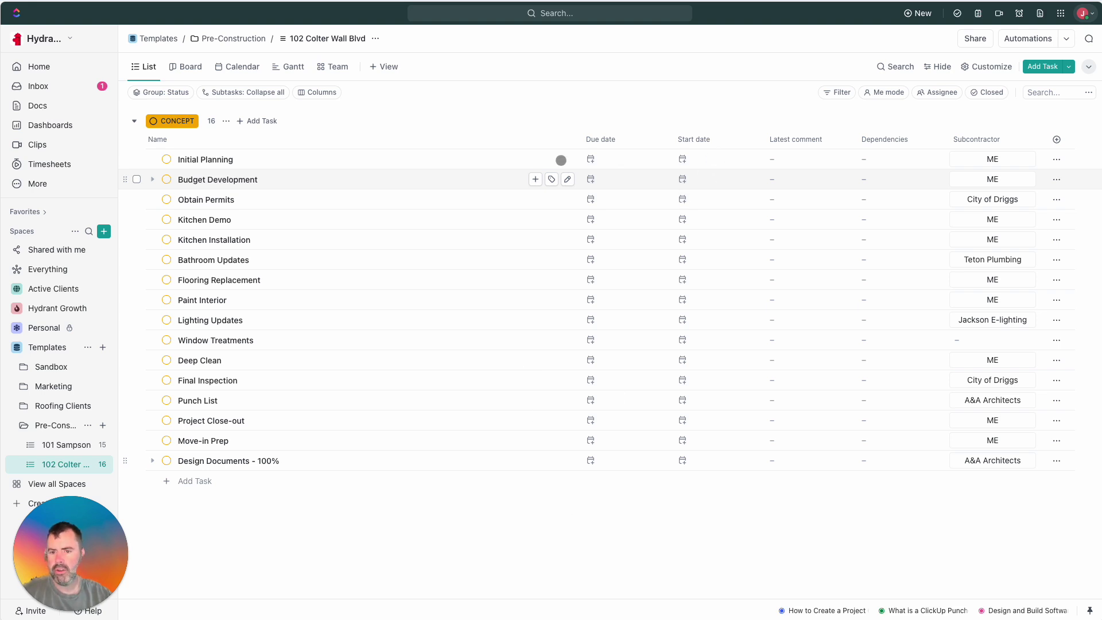
click(594, 140)
- Move the Latest comment column to the far right, after Subcontractor
click(593, 140)
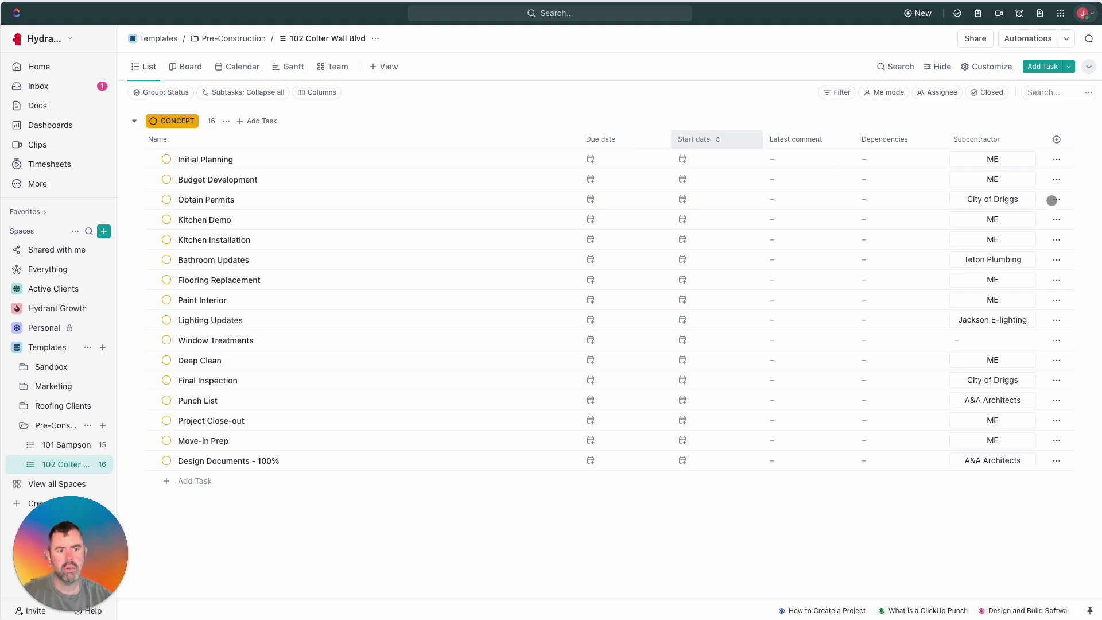
right_click(684, 140)
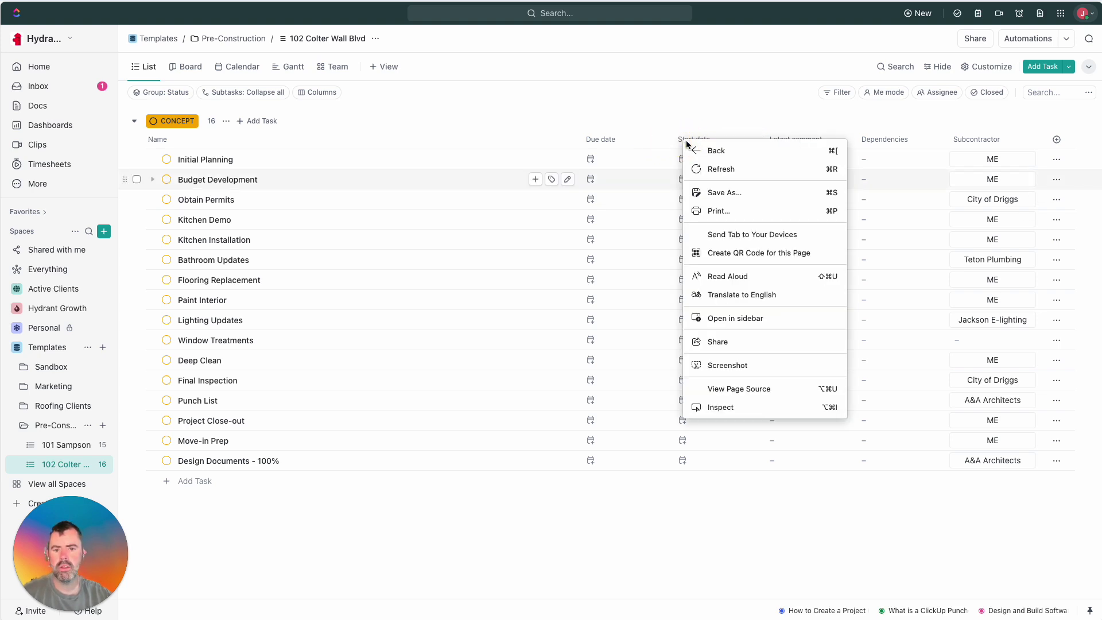
key(Escape)
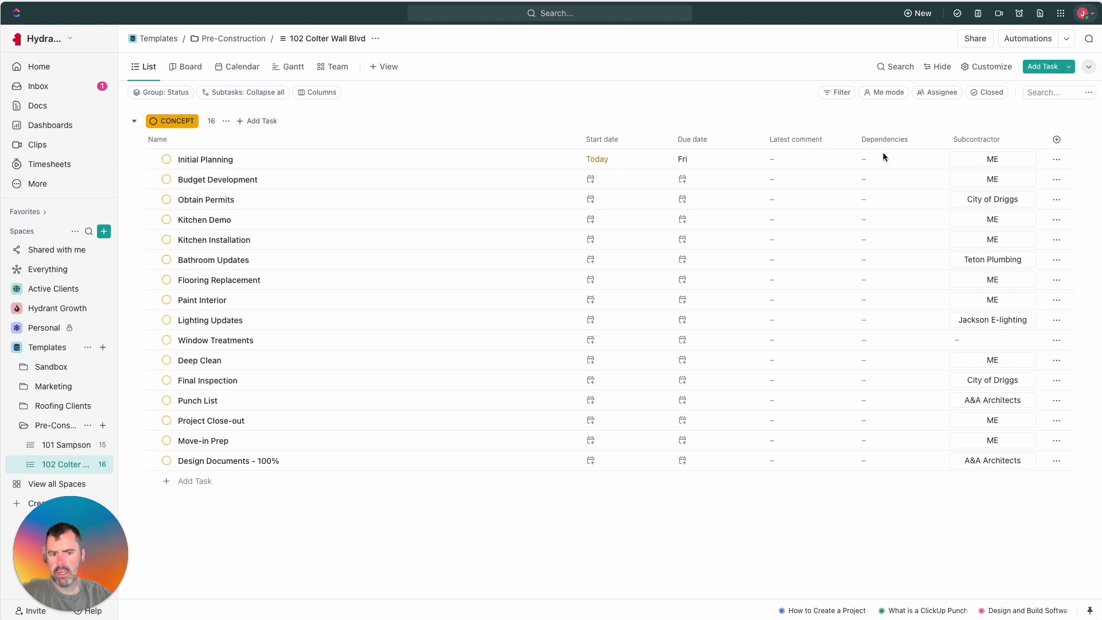
right_click(792, 139)
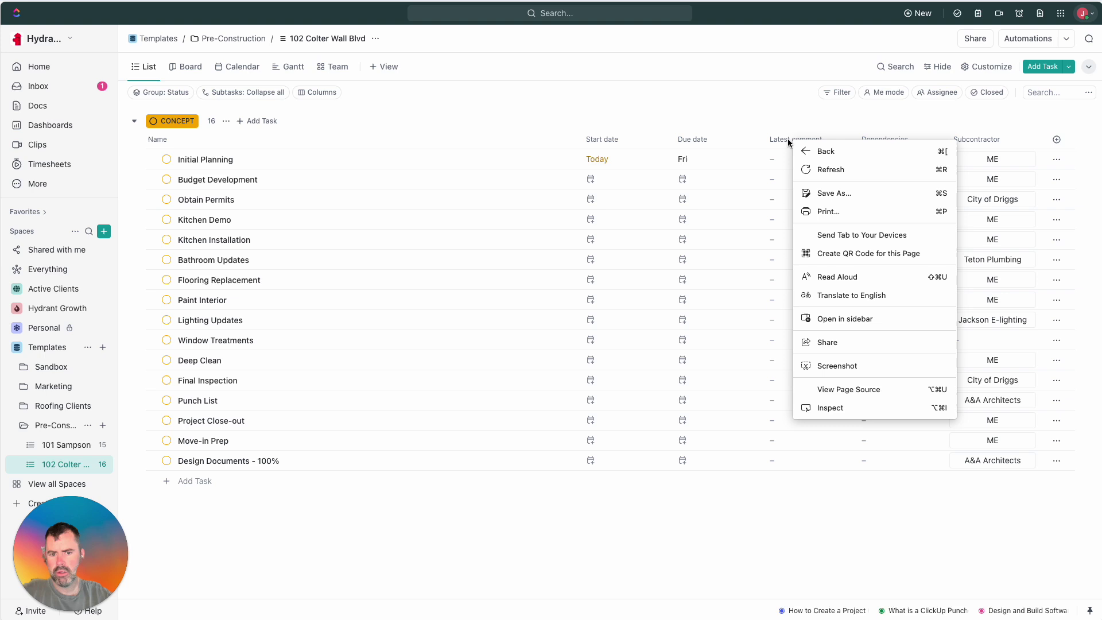
key(Escape)
click(799, 141)
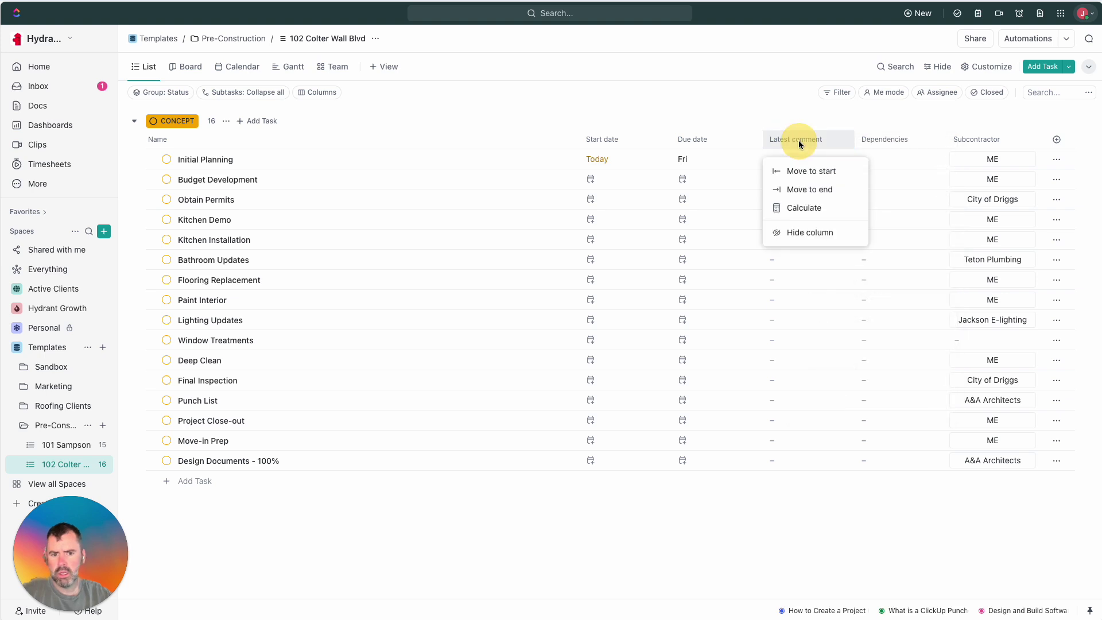
click(804, 190)
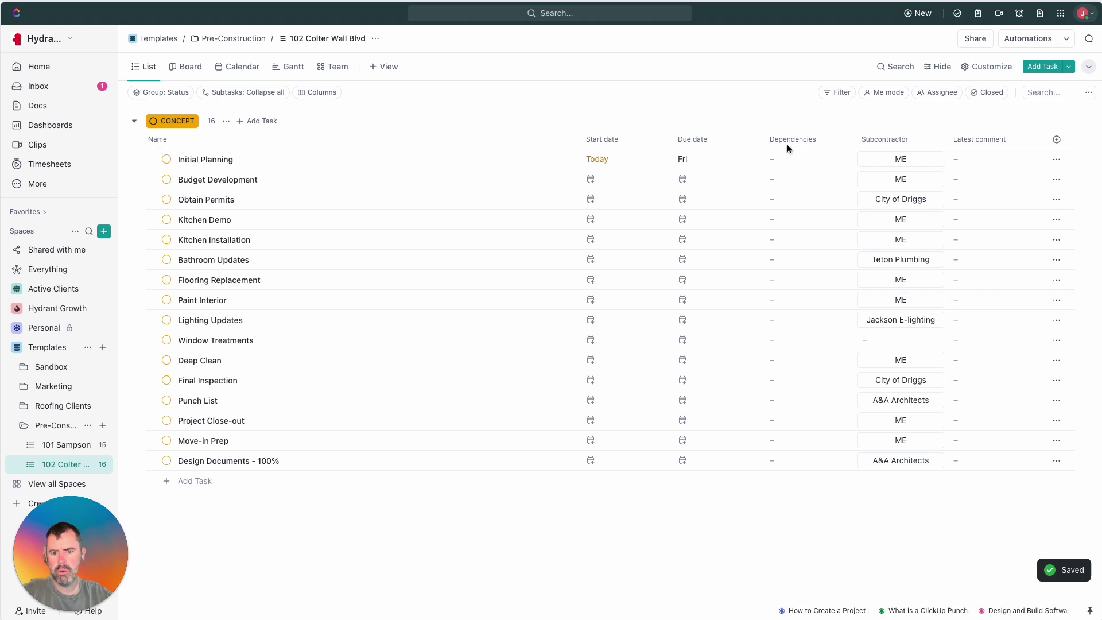
click(624, 182)
- Schedule Budget Development from Today to Friday, Nov 1
click(764, 344)
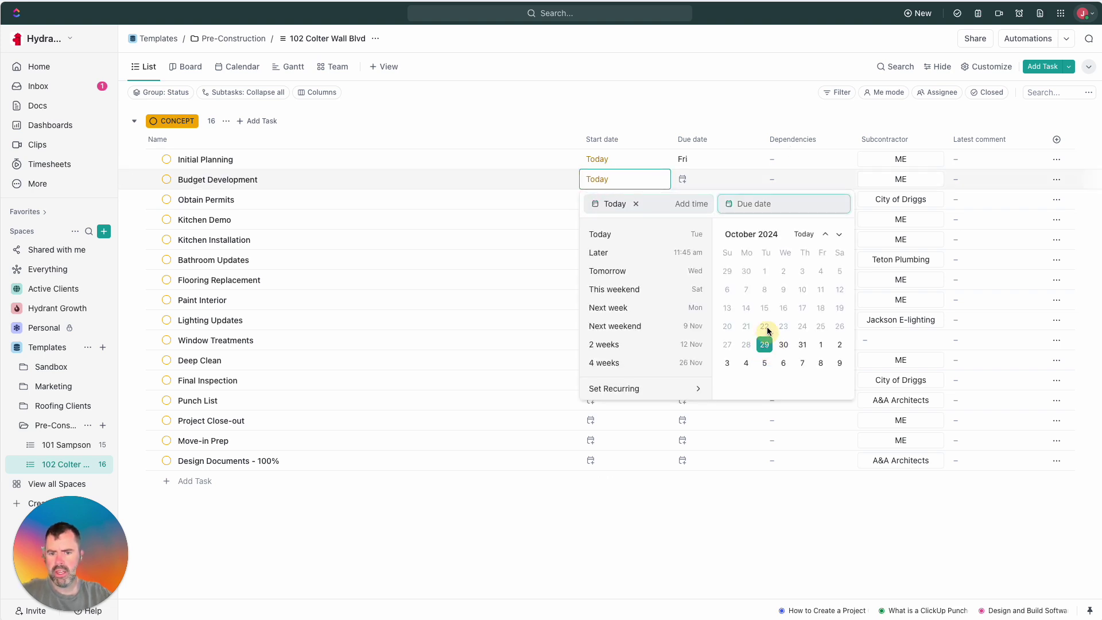
click(701, 176)
click(690, 178)
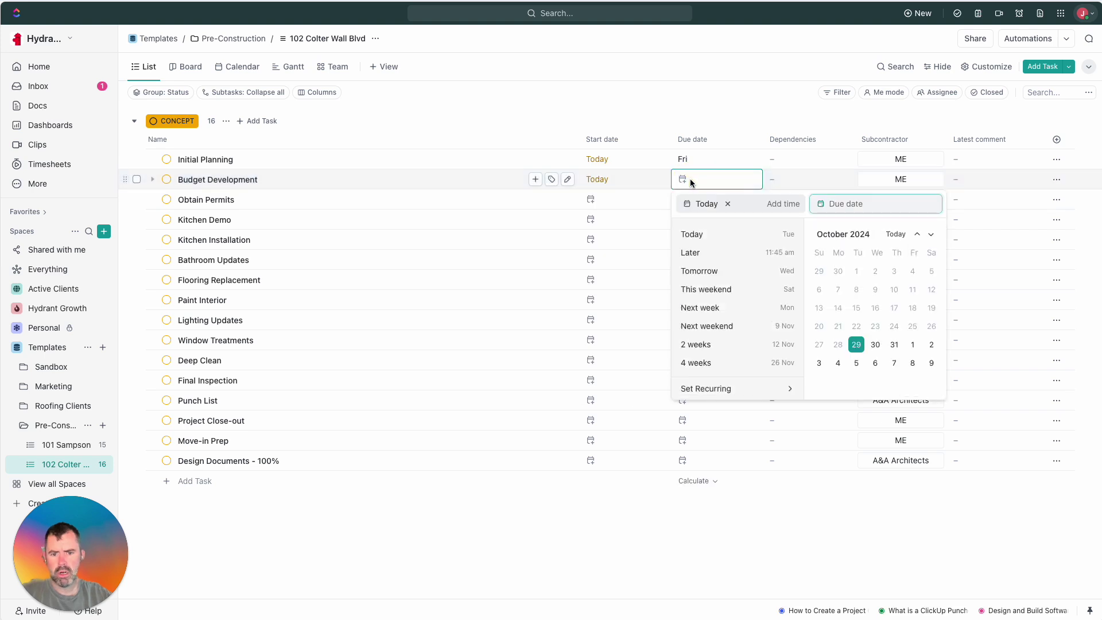
click(913, 345)
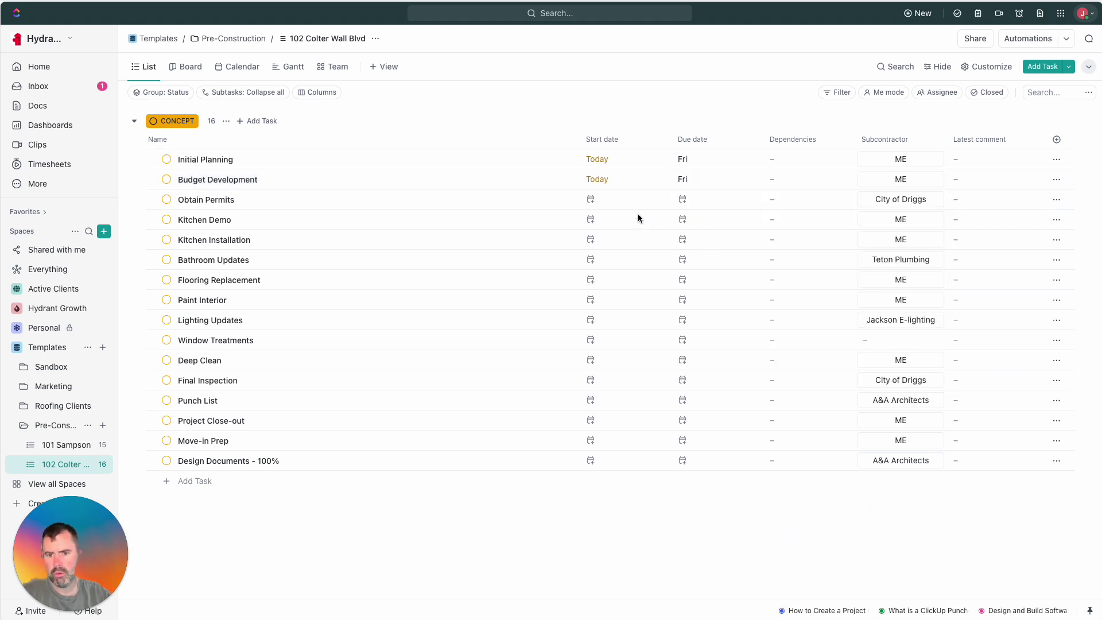
click(591, 200)
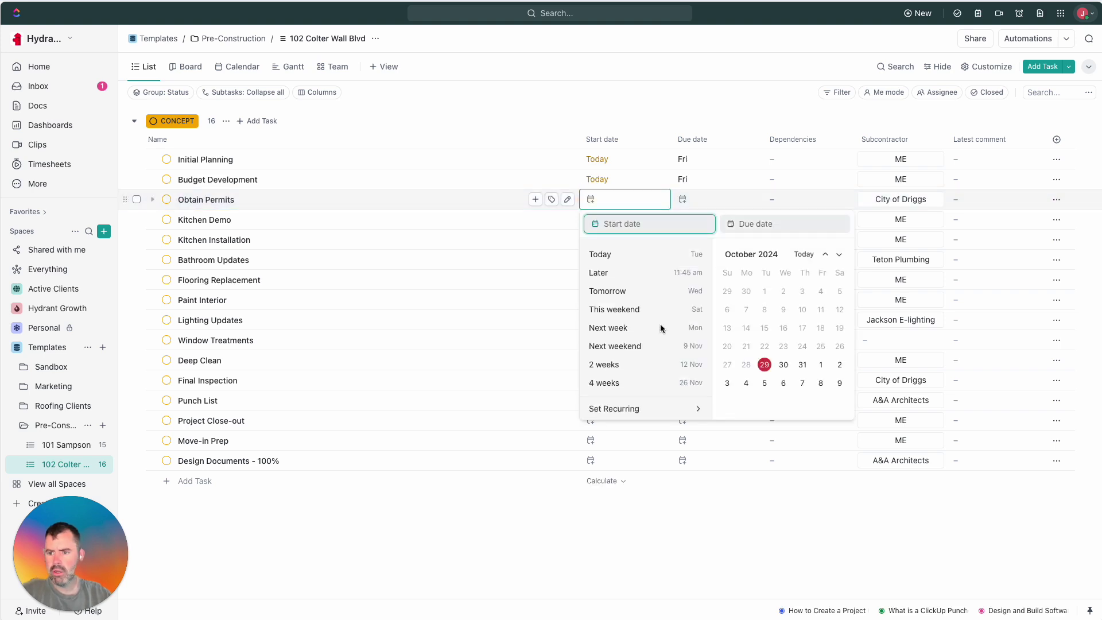
click(659, 562)
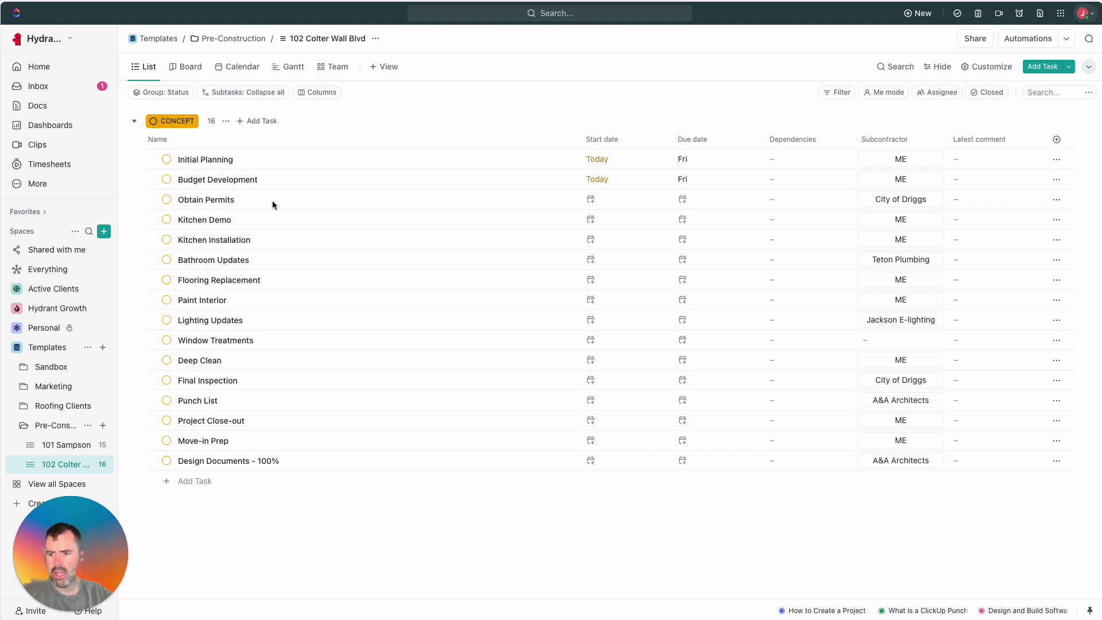
- Schedule Design Documents - 100% from Monday, Nov 4 to Nov 15
click(591, 461)
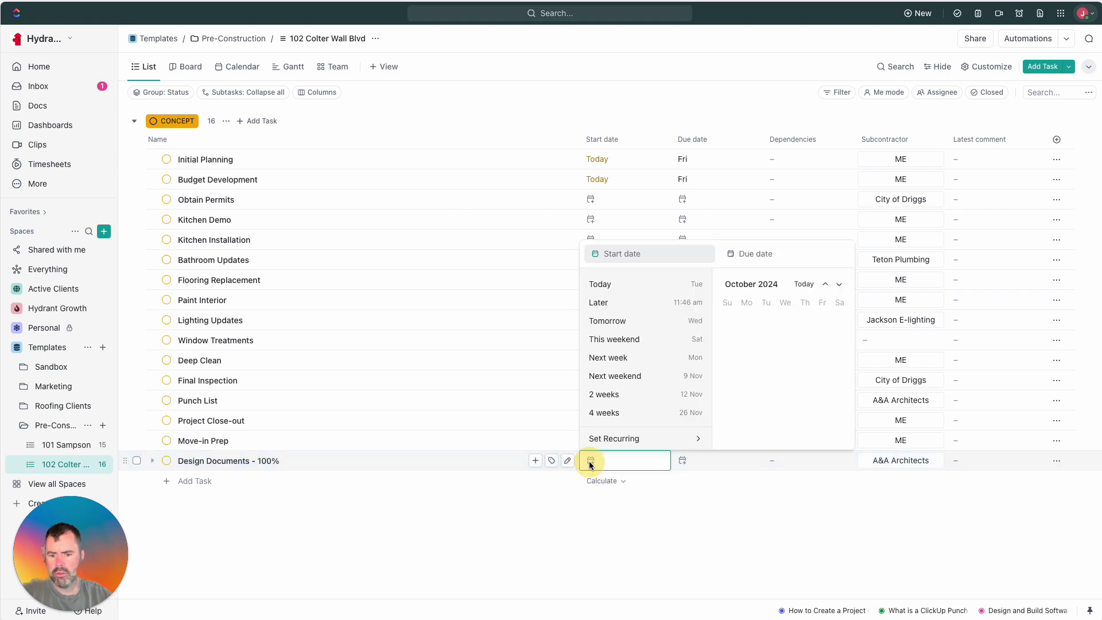
click(746, 376)
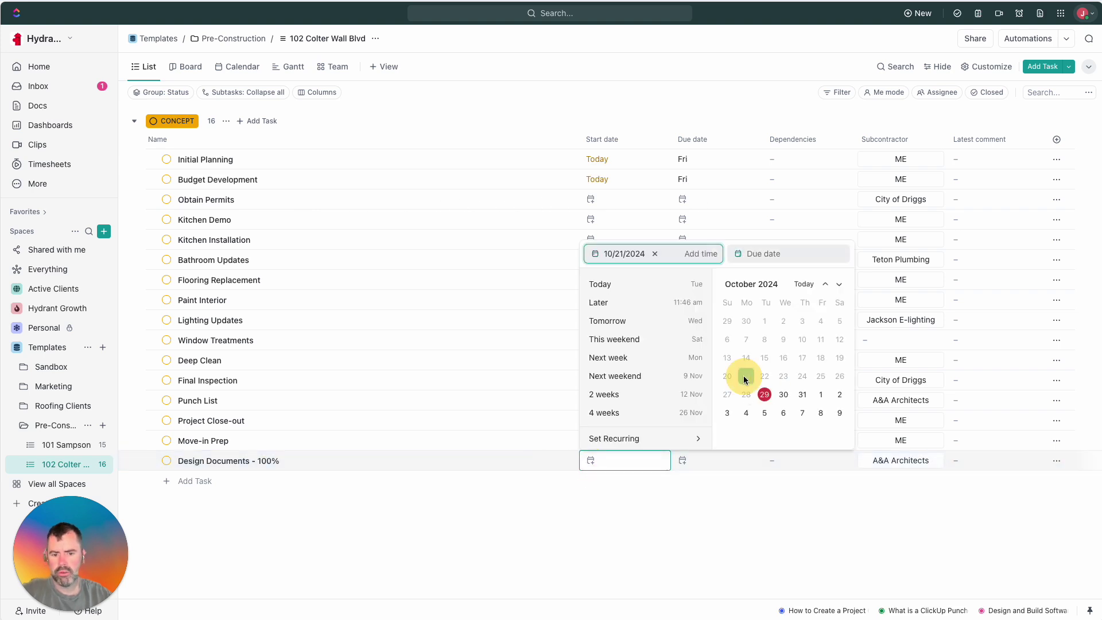
click(783, 395)
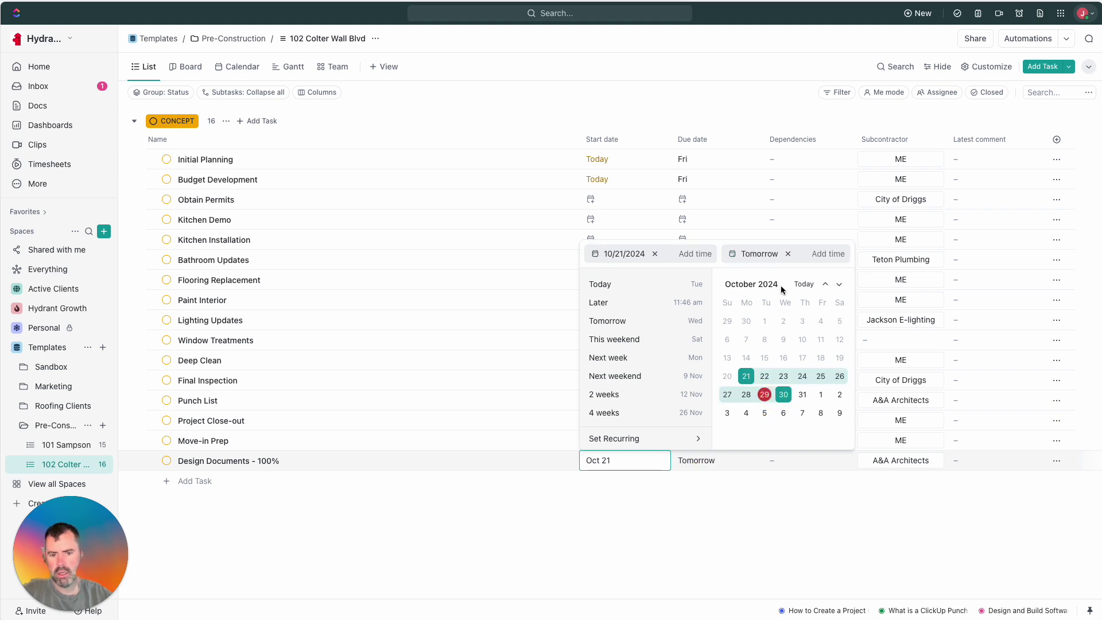
click(788, 254)
click(656, 253)
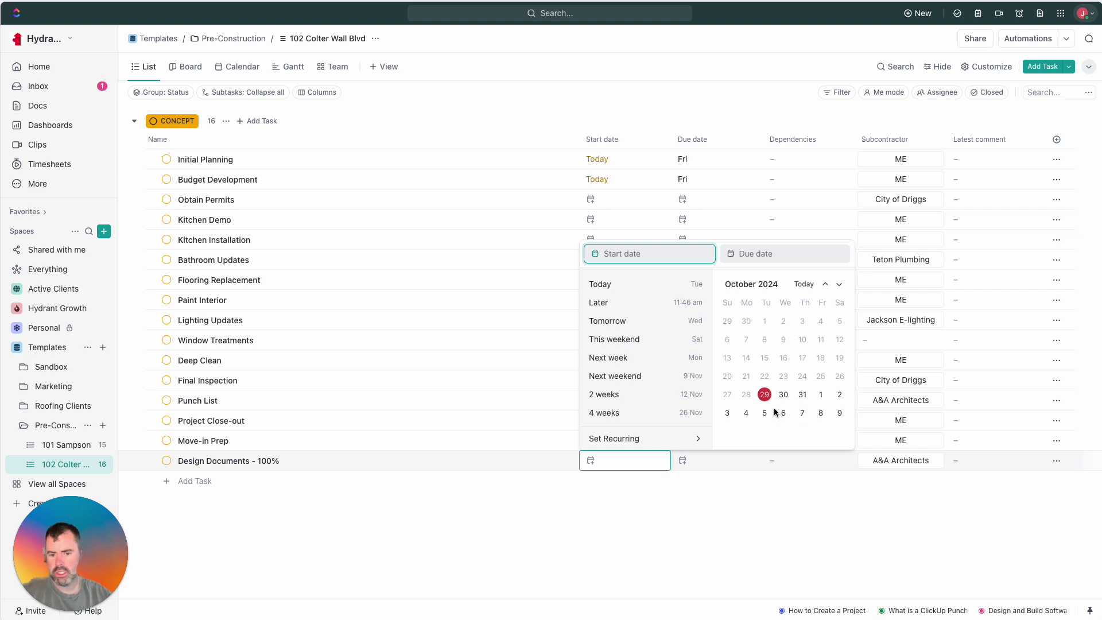
click(748, 421)
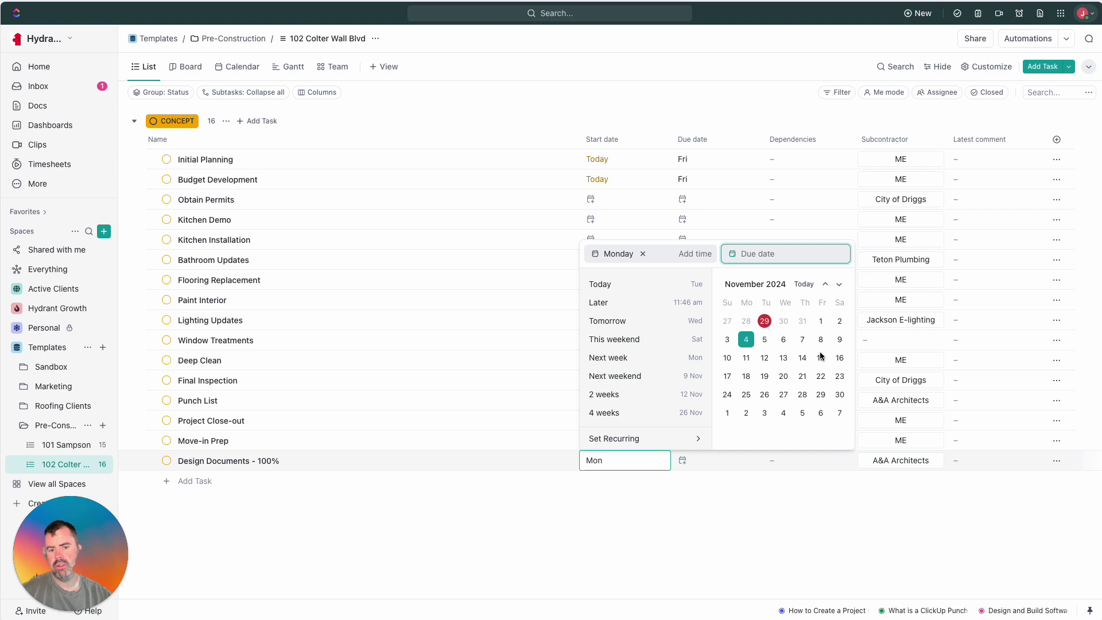
click(821, 358)
click(787, 510)
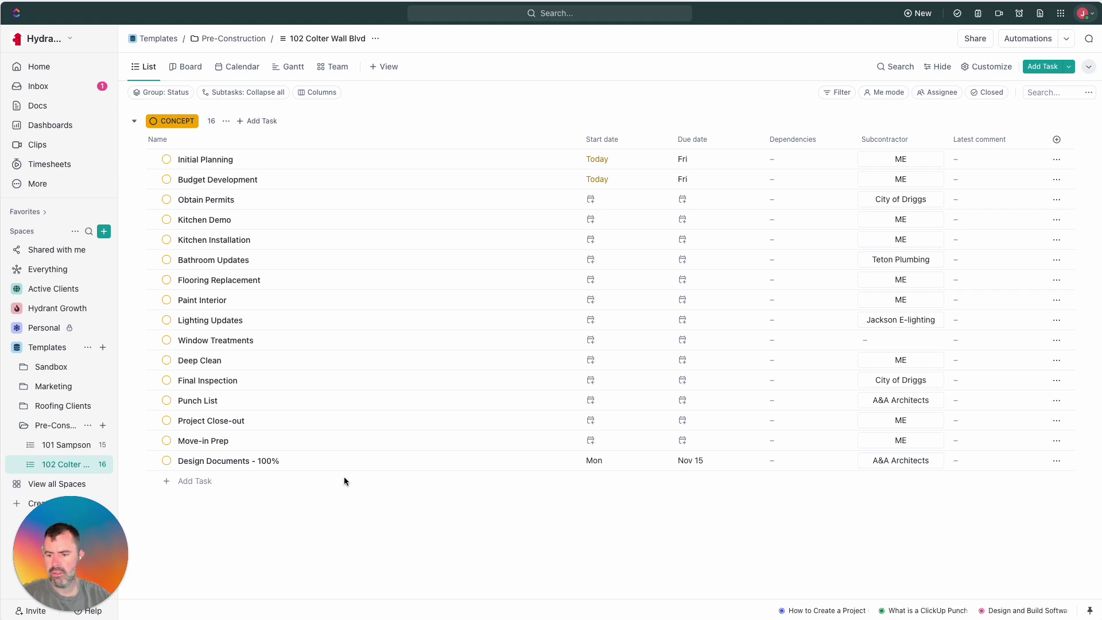
click(593, 200)
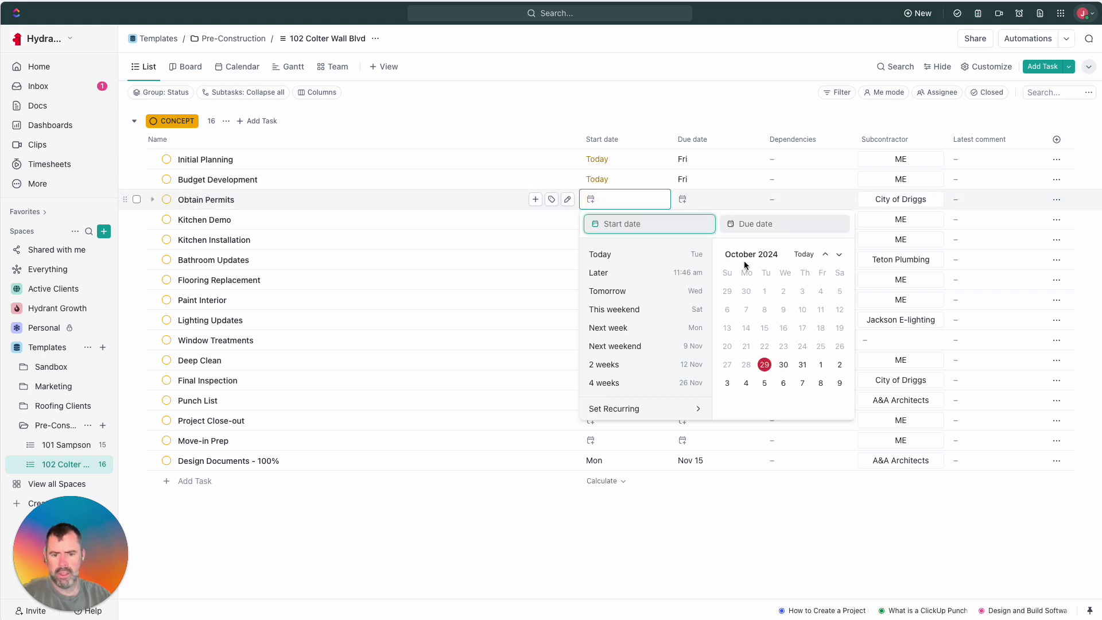
- Make Obtain Permits wait on Design Documents - 100%
click(776, 550)
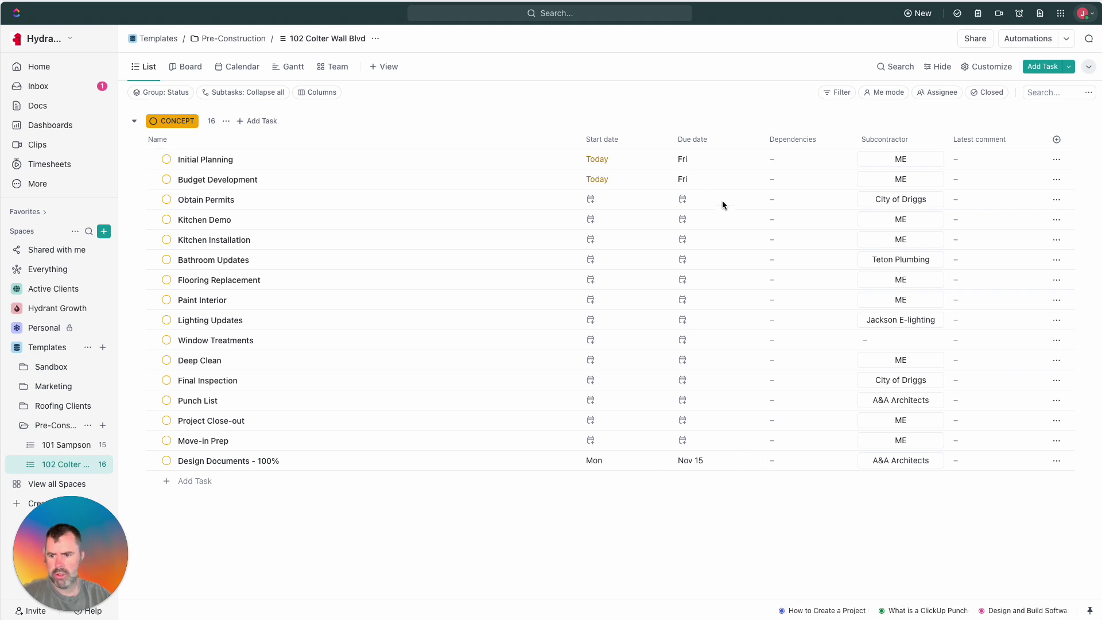
click(782, 202)
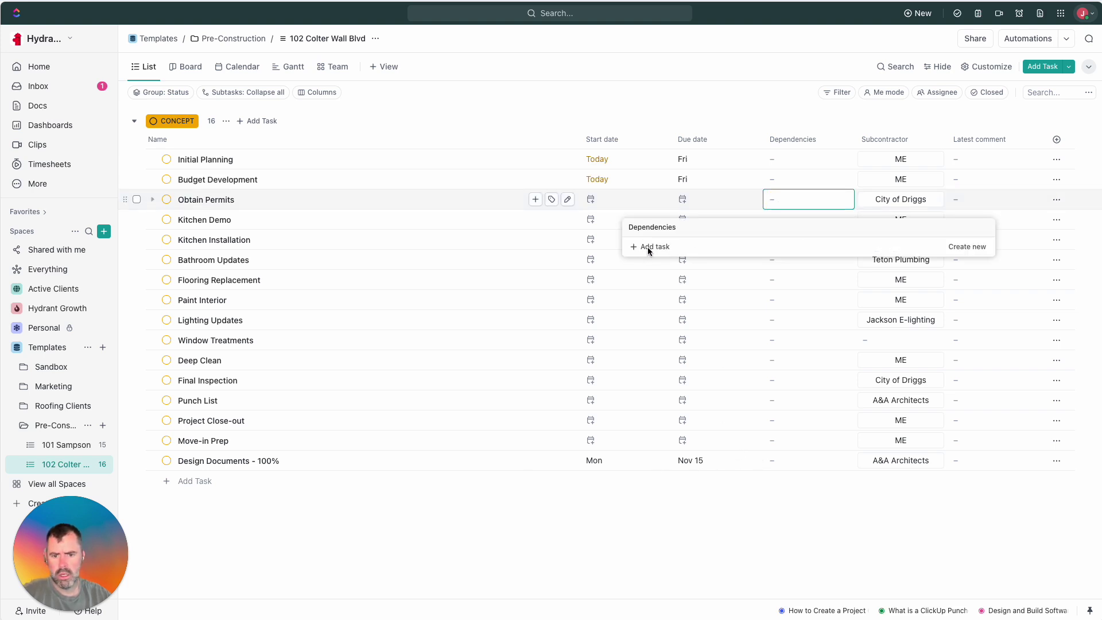
click(650, 249)
click(676, 312)
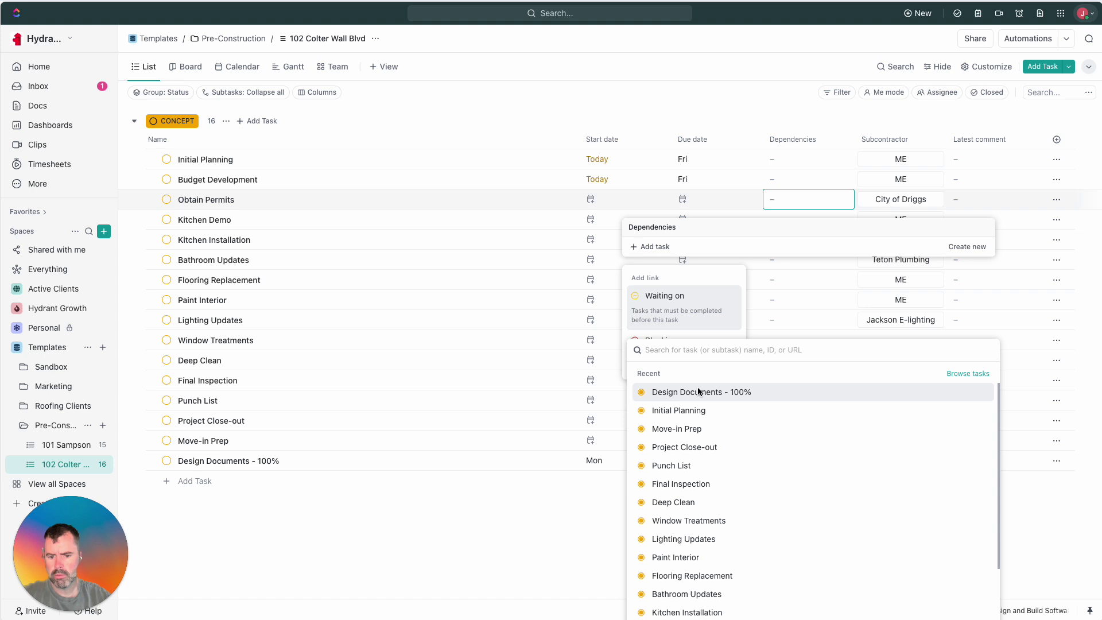
click(698, 390)
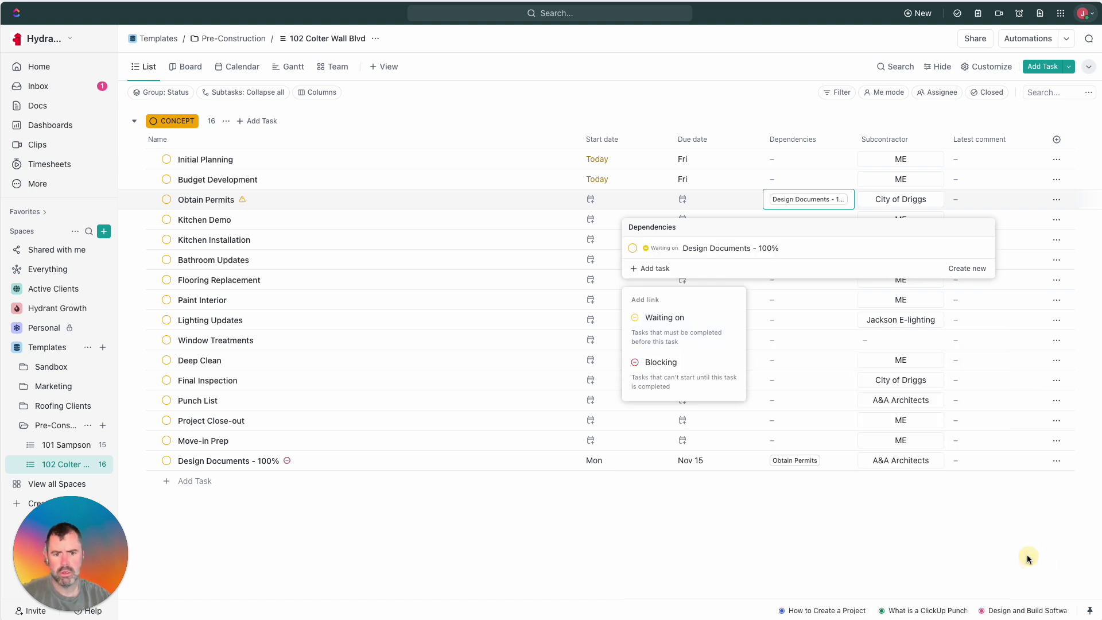
click(721, 556)
click(755, 530)
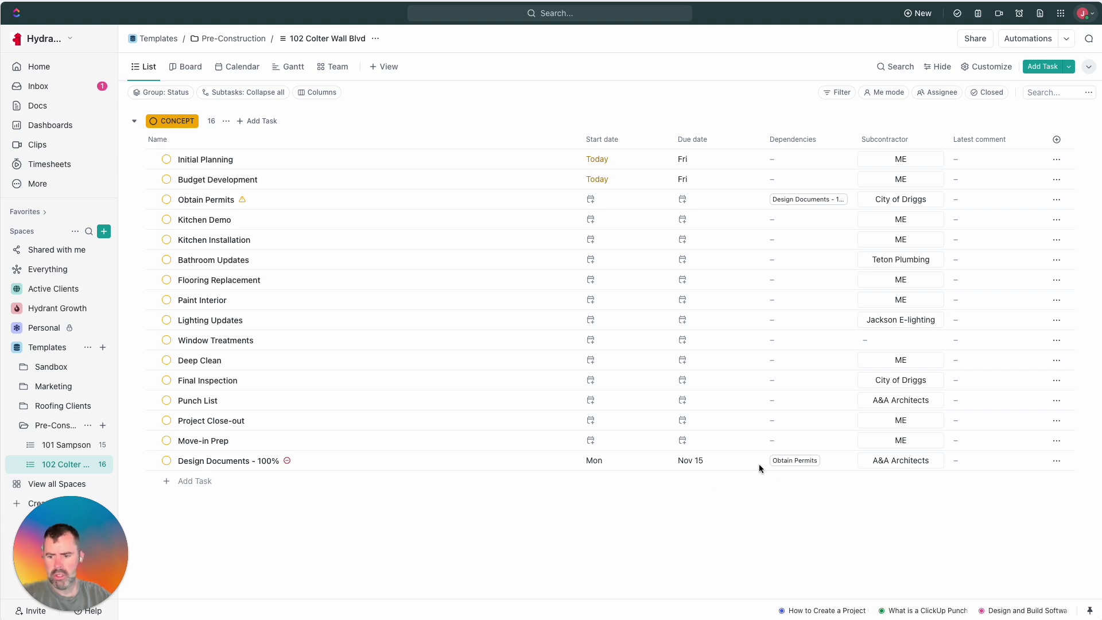
- Review the existing dependencies and dates for Design Documents - 100% and Budget Development, changing nothing
click(288, 461)
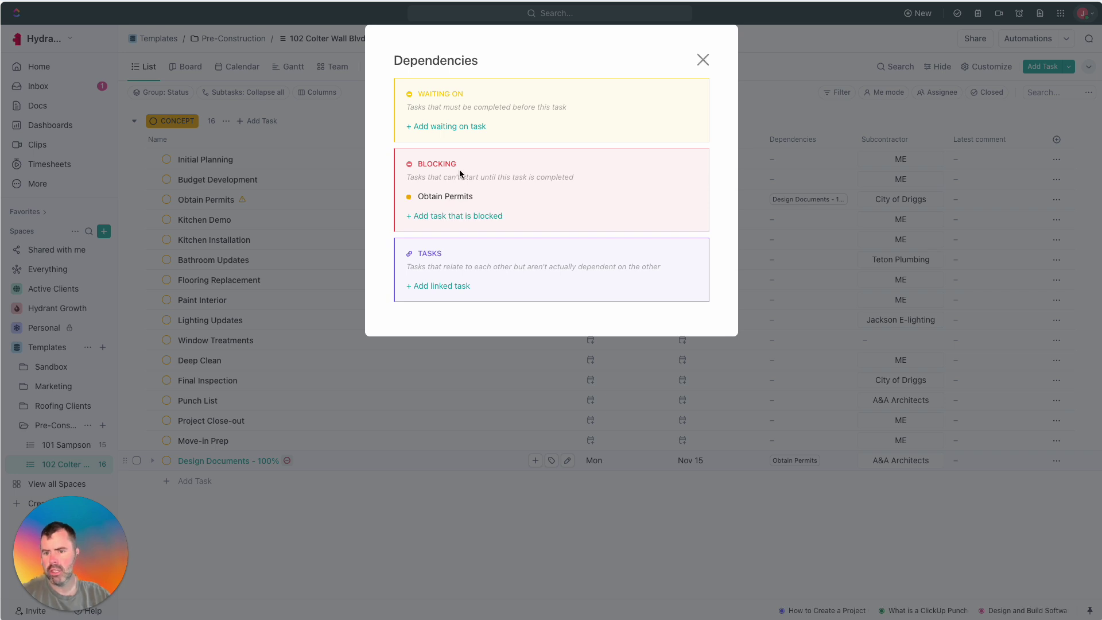
click(703, 61)
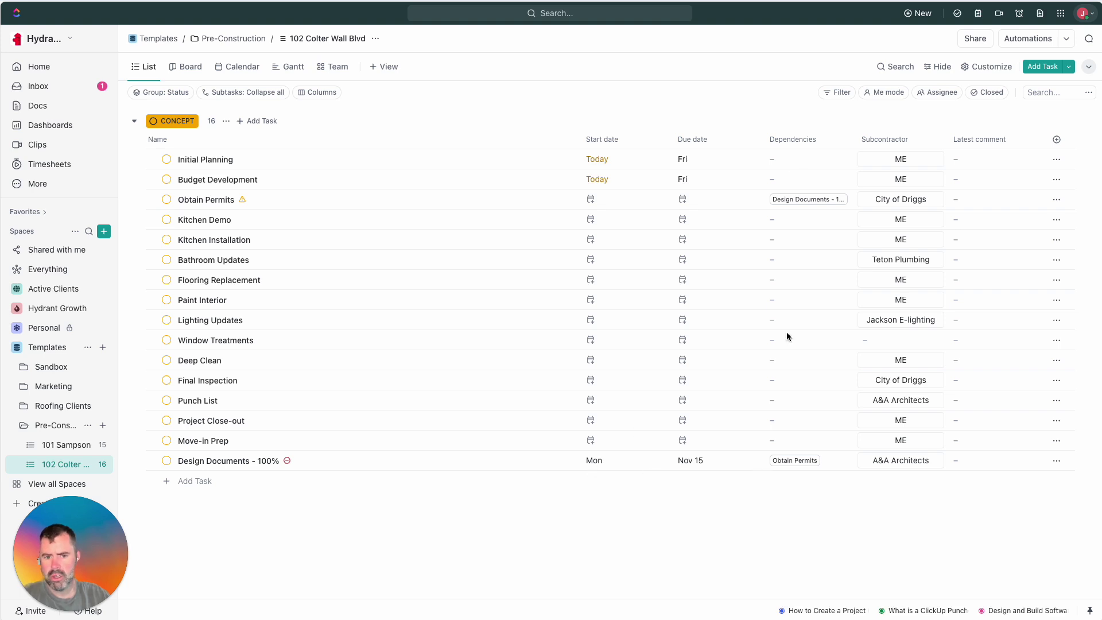
click(784, 179)
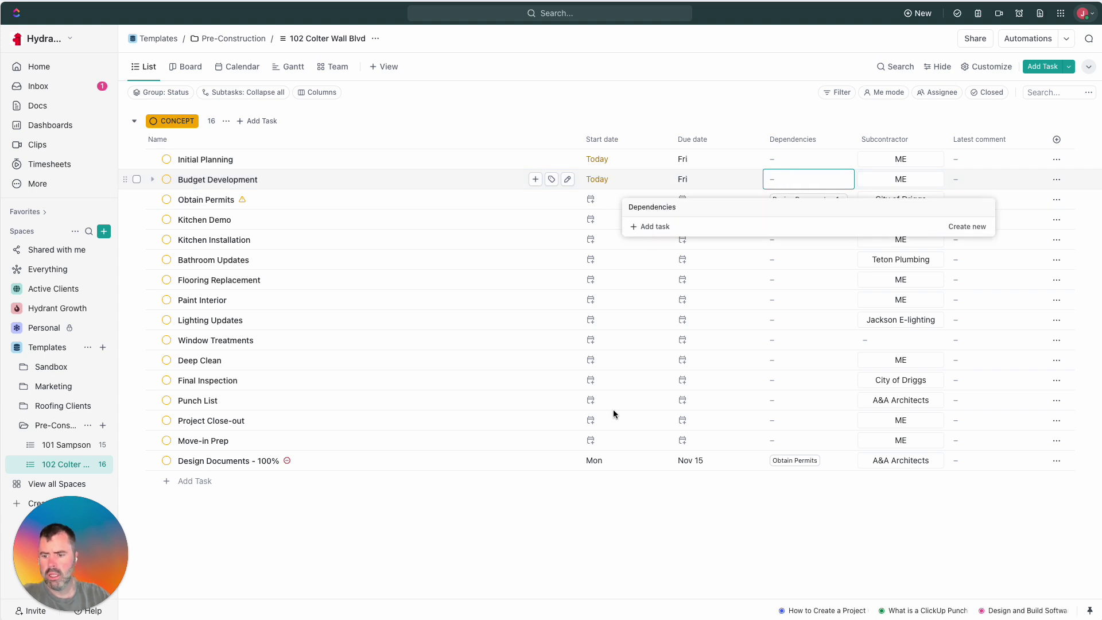
click(641, 516)
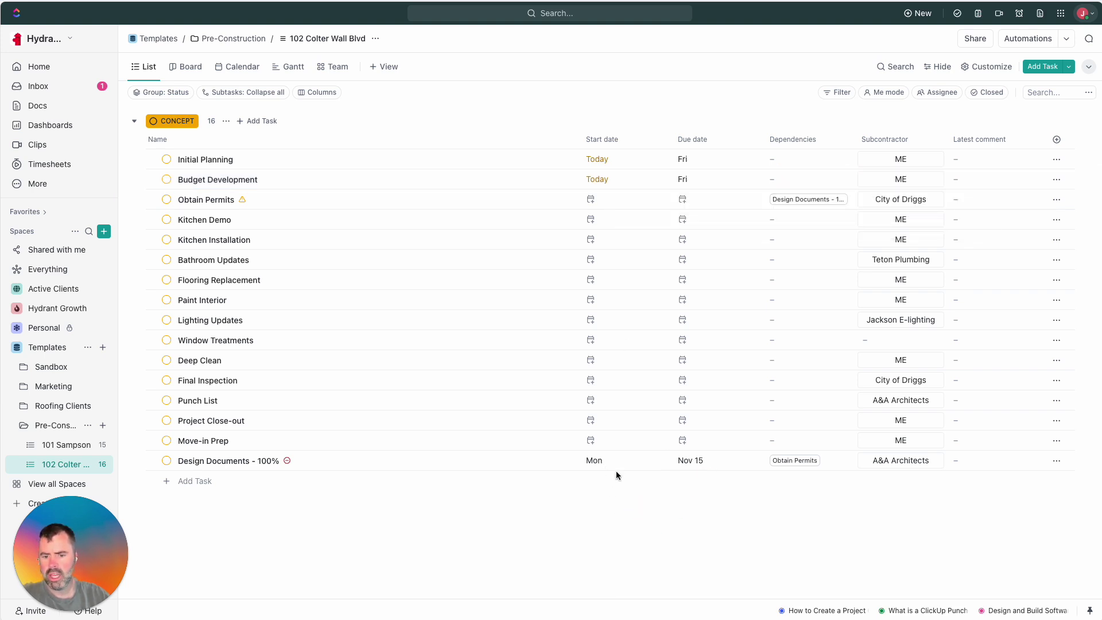
click(760, 464)
click(800, 497)
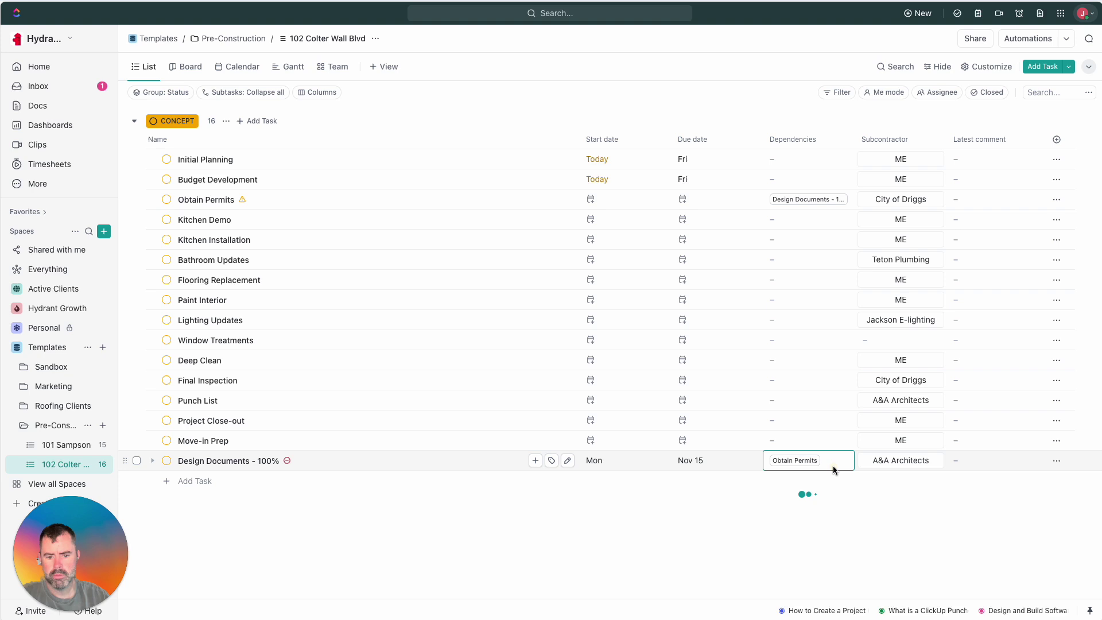
- Make Design Documents - 100% wait on Initial Planning
click(832, 466)
click(650, 530)
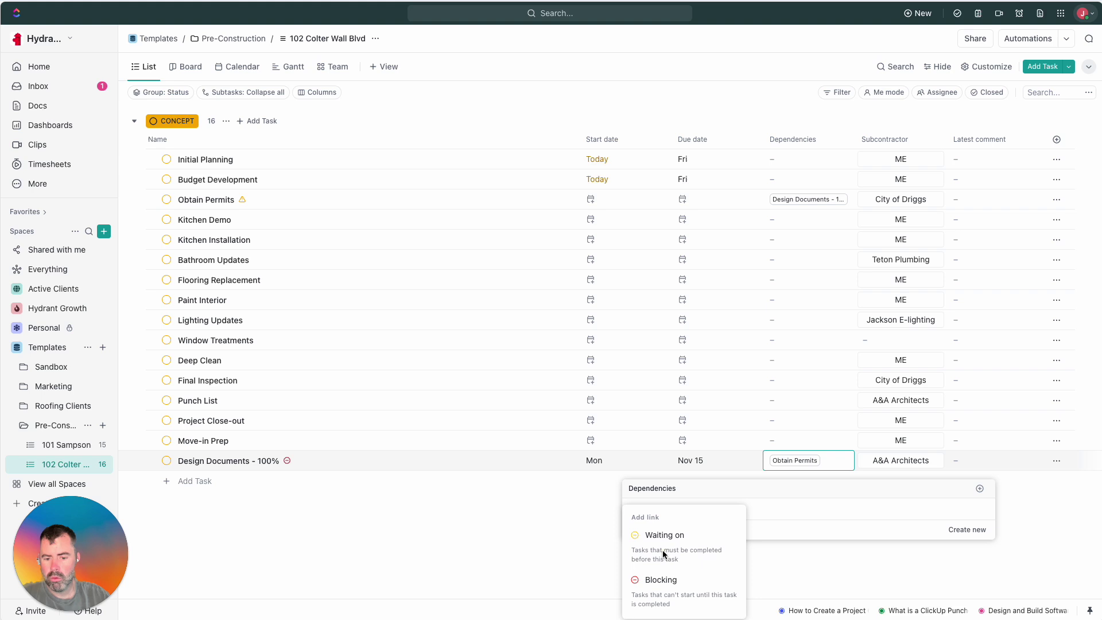
click(666, 553)
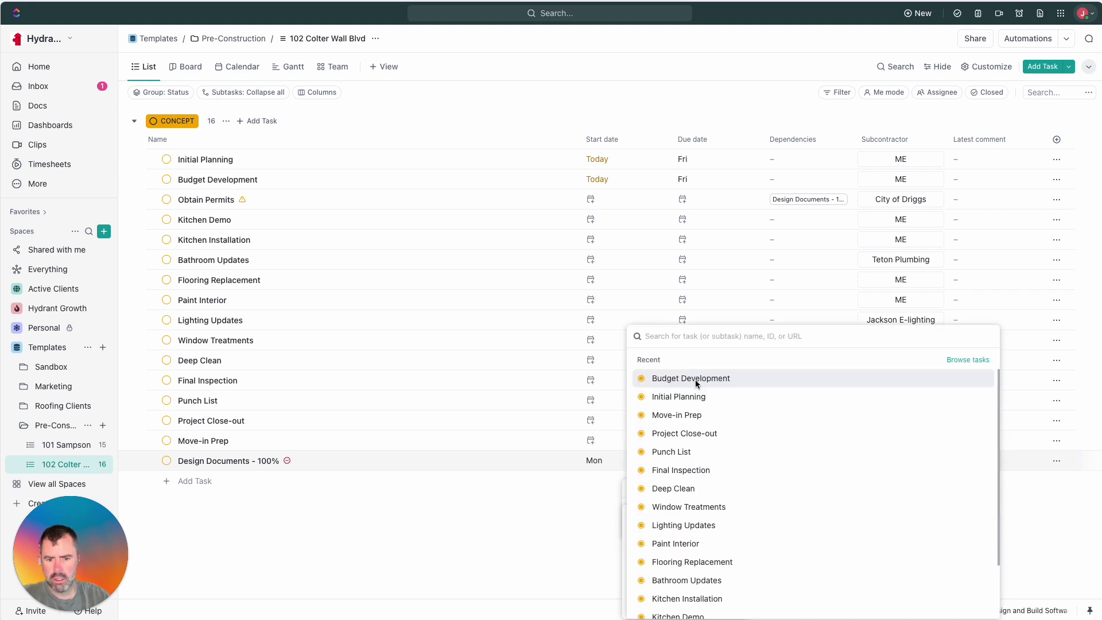
click(689, 396)
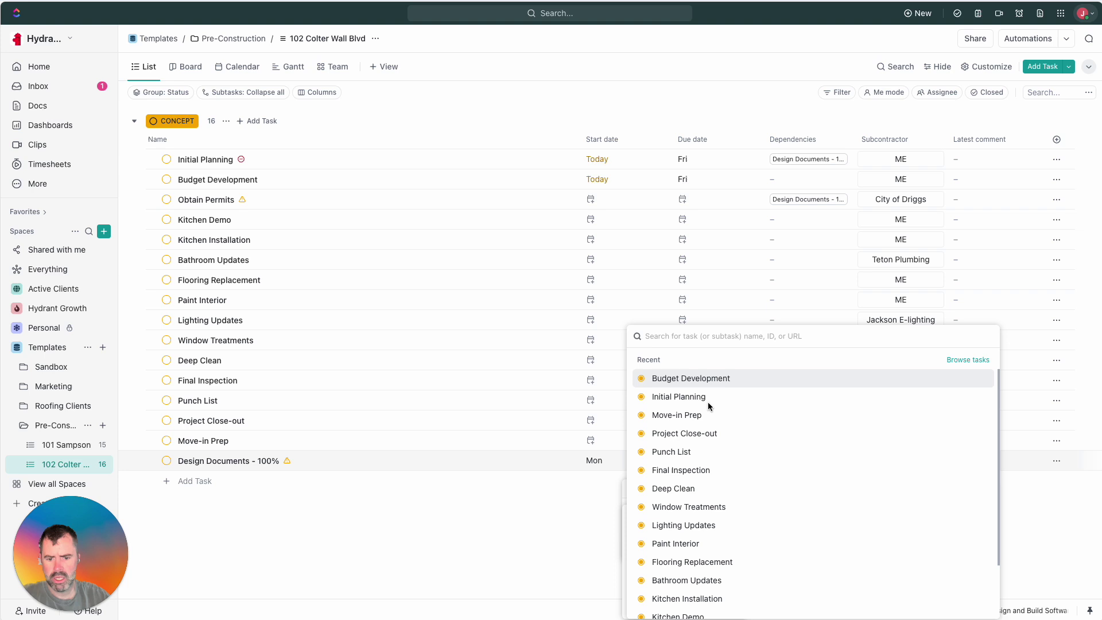
click(508, 581)
click(537, 563)
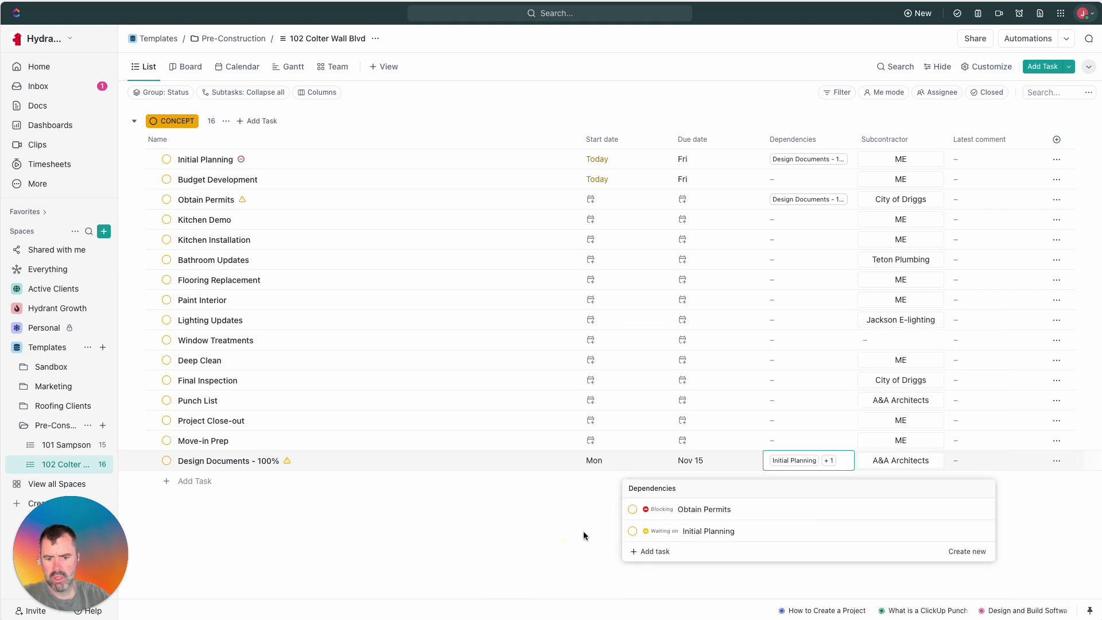
click(503, 538)
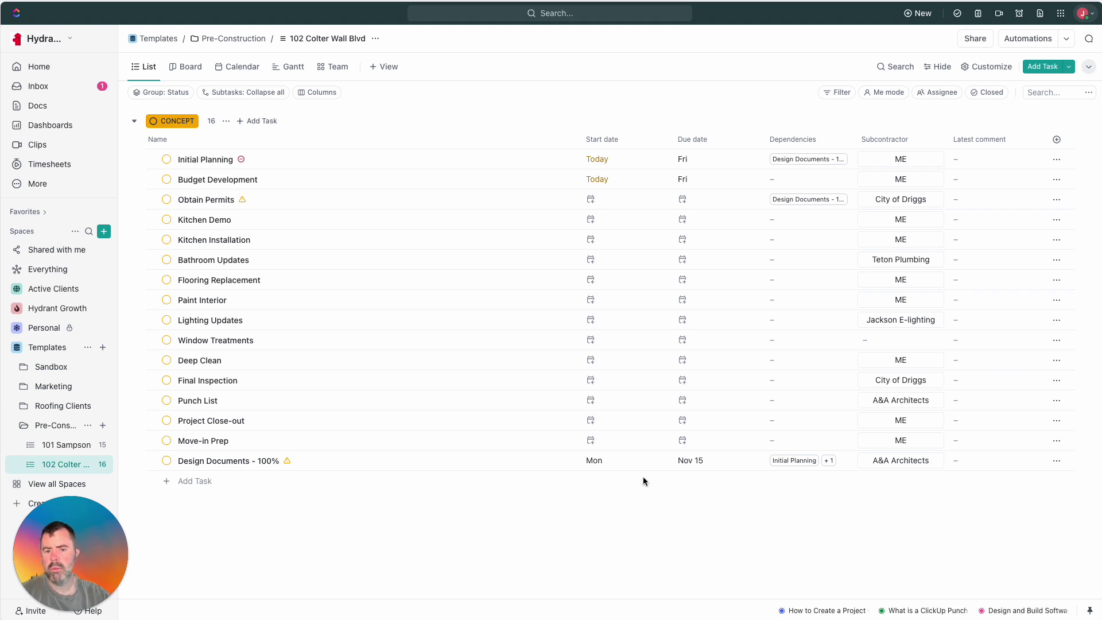
- Switch to the Gantt view, zoom out to a Month scale, save, and auto-fit the timeline
click(292, 66)
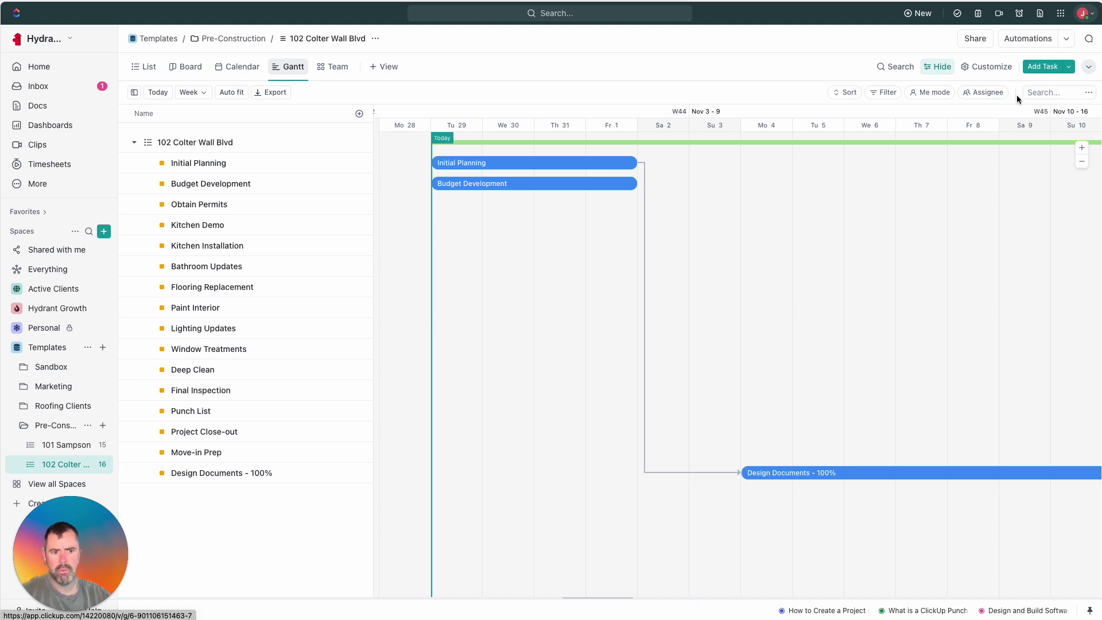
click(1082, 161)
click(1082, 161)
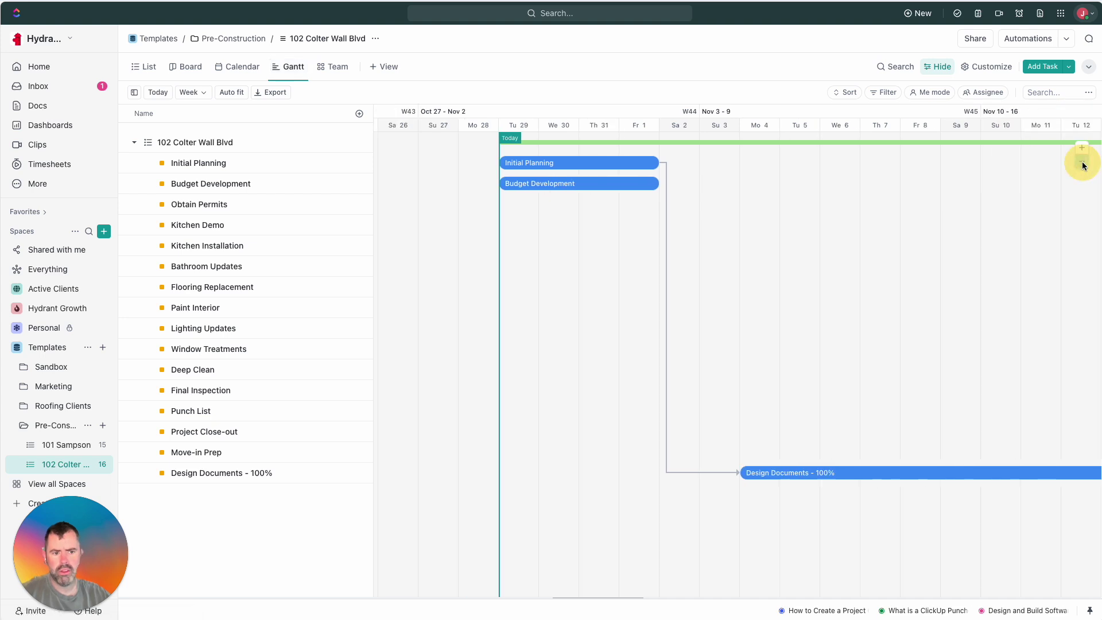
click(1082, 161)
click(1082, 161)
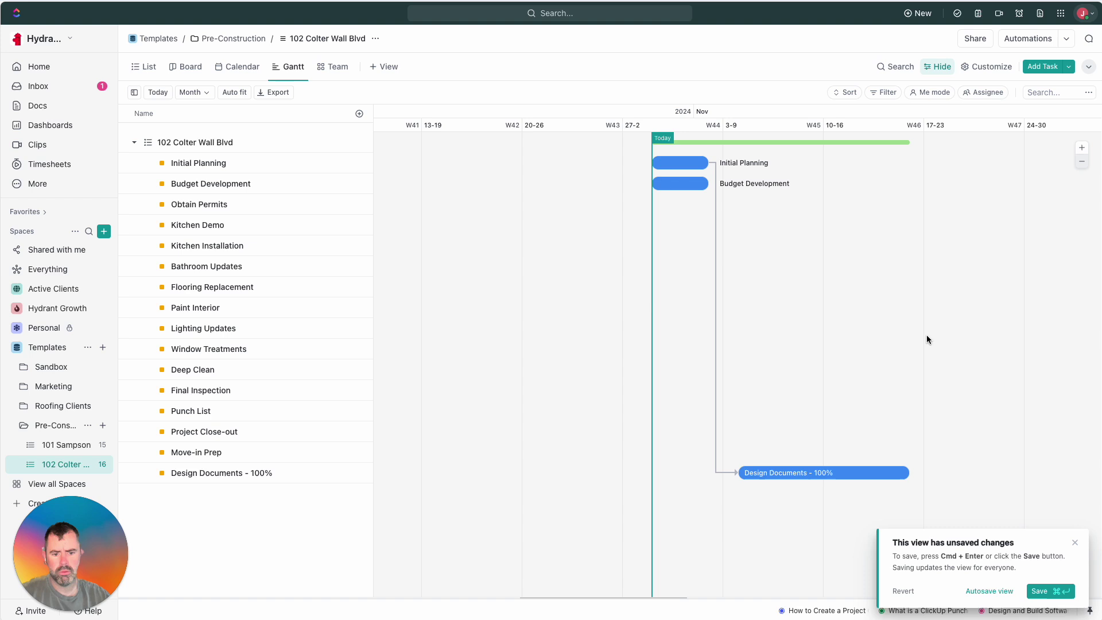
click(1051, 592)
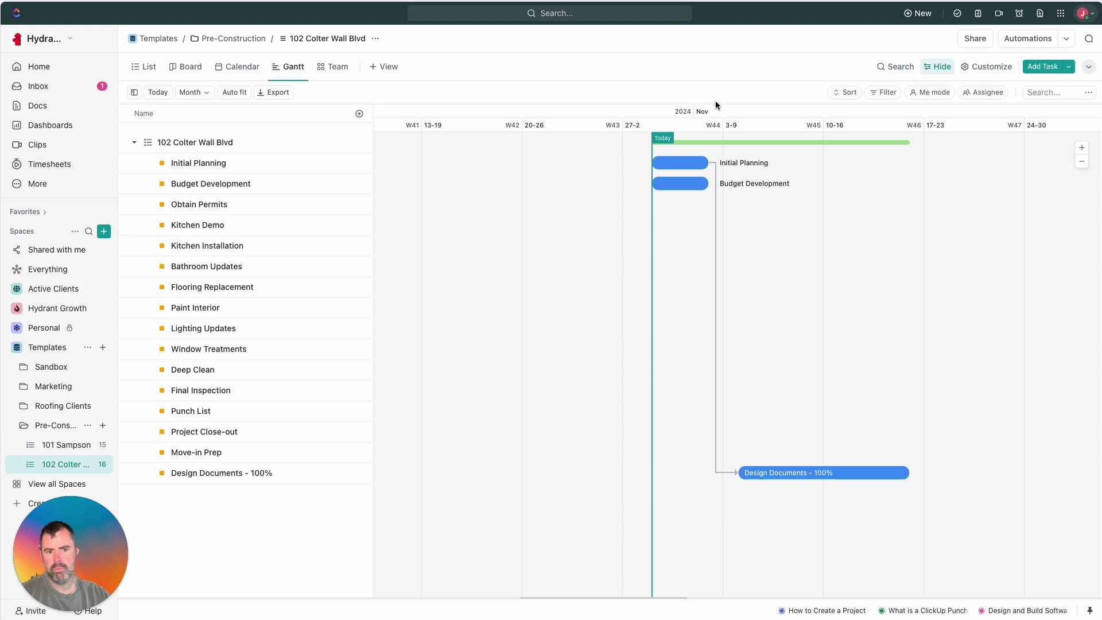
click(233, 94)
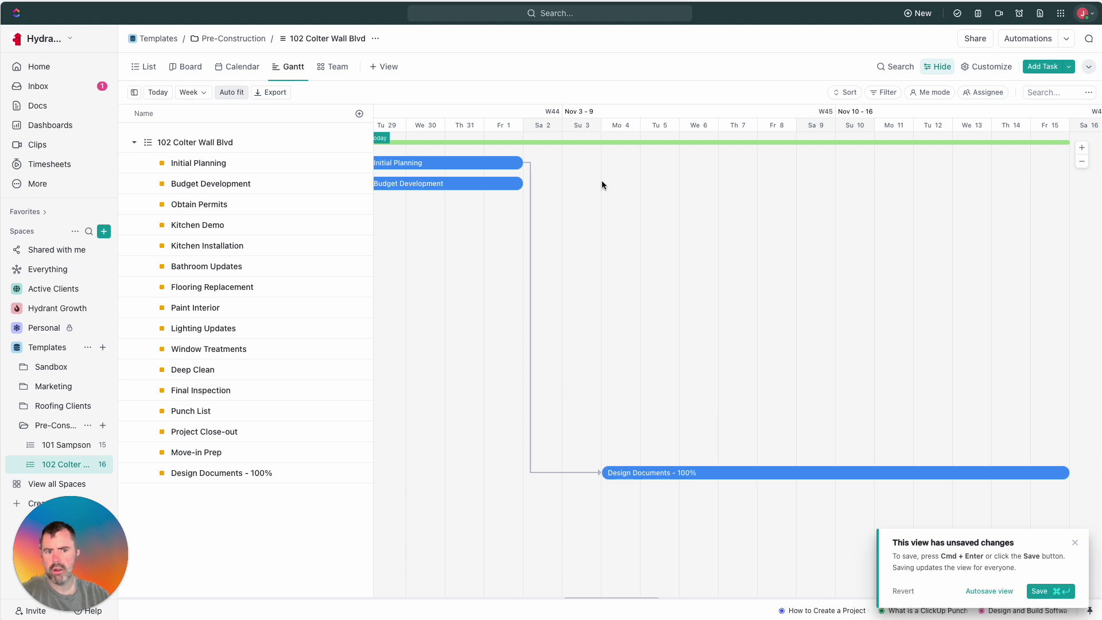
click(993, 66)
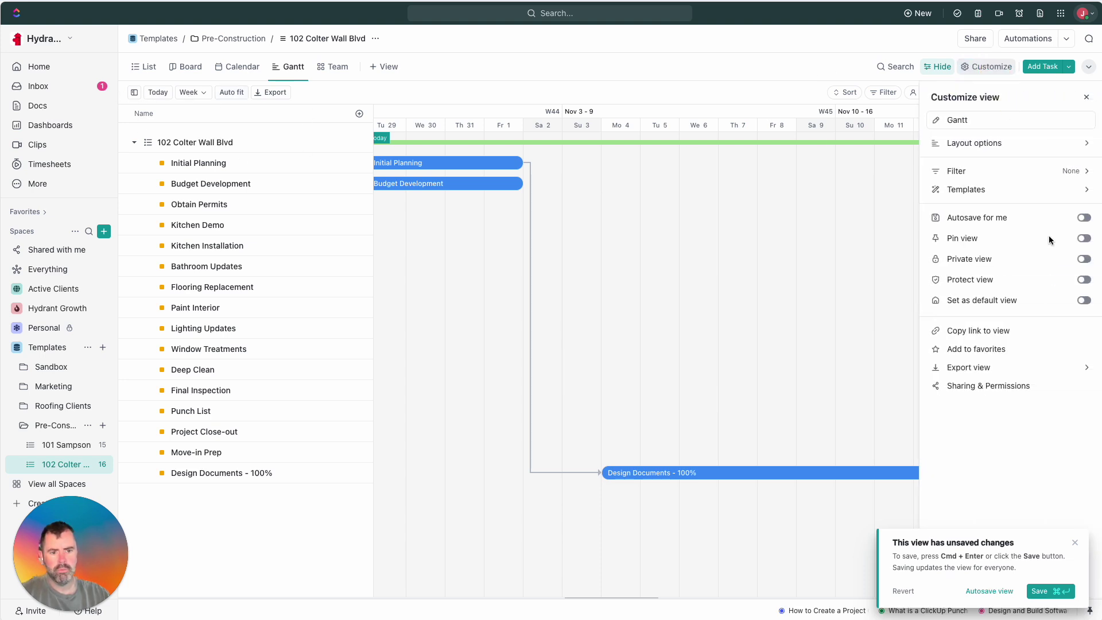
- Hide the Gantt view's options bar to free up space
click(940, 67)
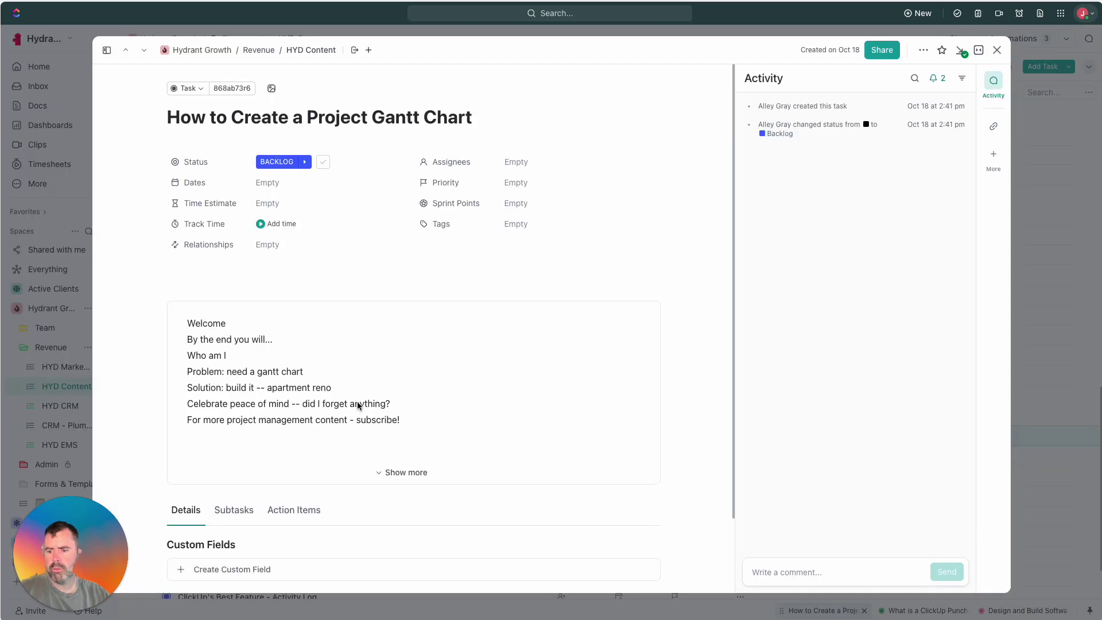
- Click into the Gantt Chart task's outline notes, then return to the Claude chat
click(221, 388)
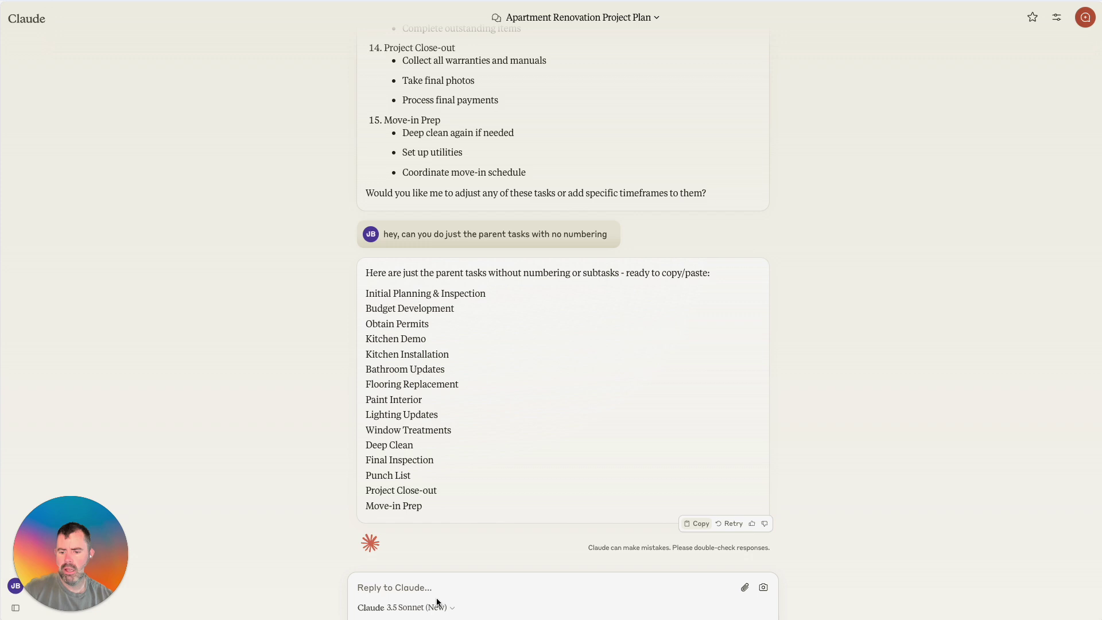
click(437, 602)
- Ask Claude 'what risks might I encounter, note that I am doing the flooring and painting myself? anything I should take note of?'
click(551, 587)
click(551, 588)
text(what )
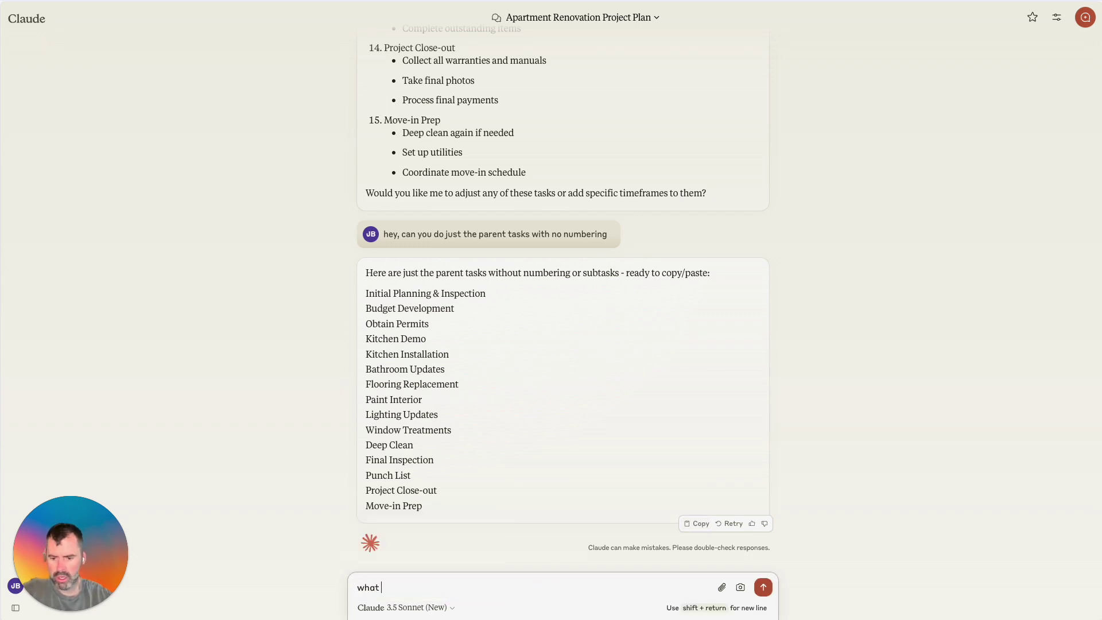
text(am I missing???)
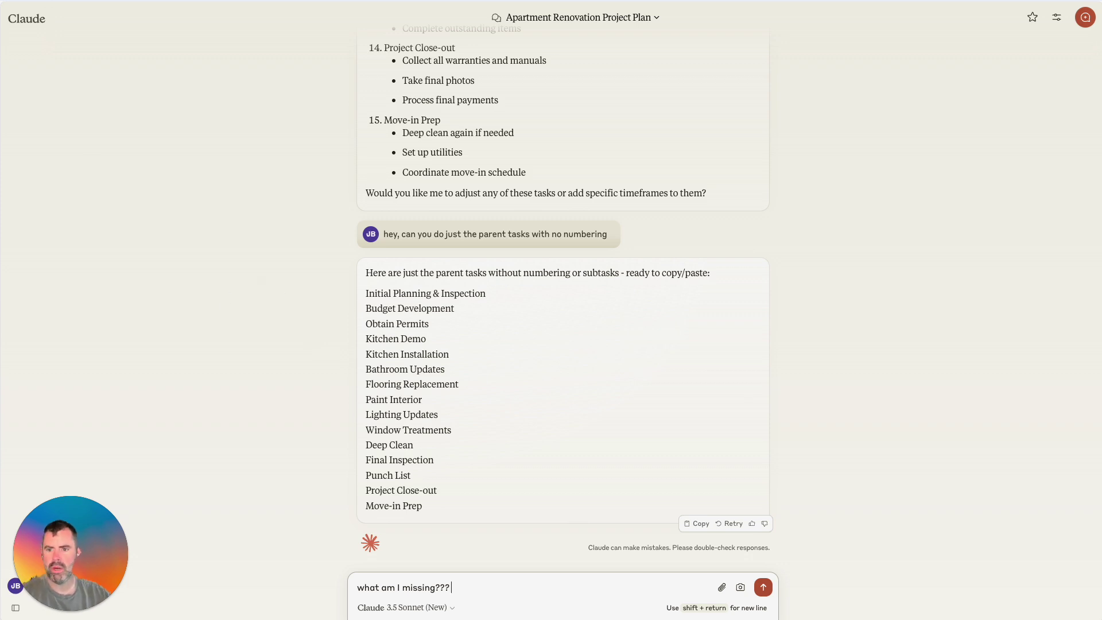
triple_click(462, 588)
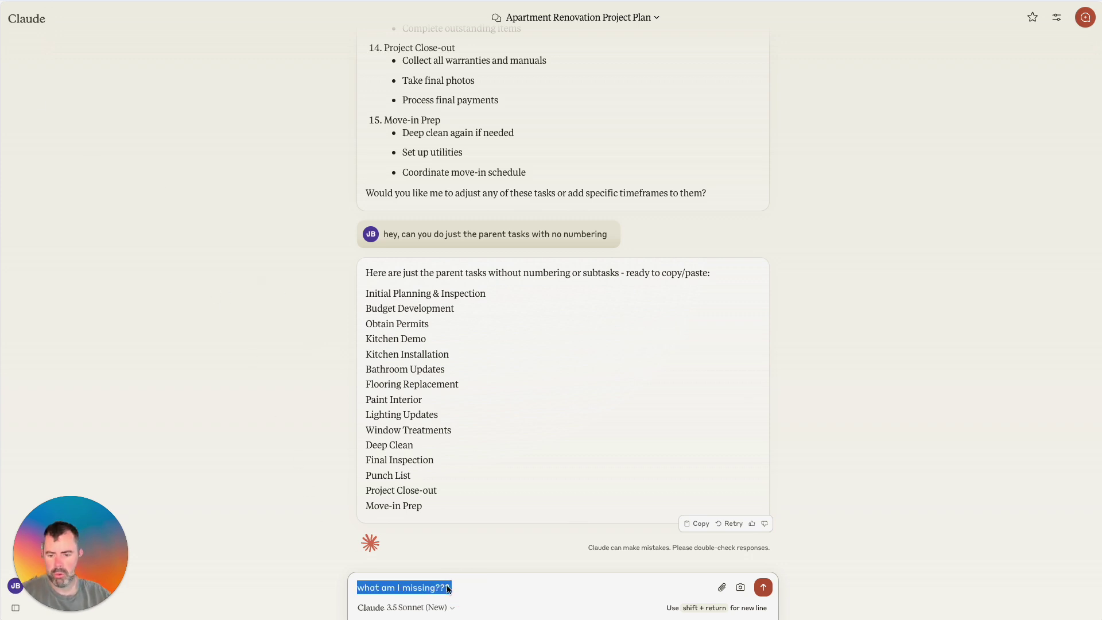
key(BackSpace)
text(what risks mig)
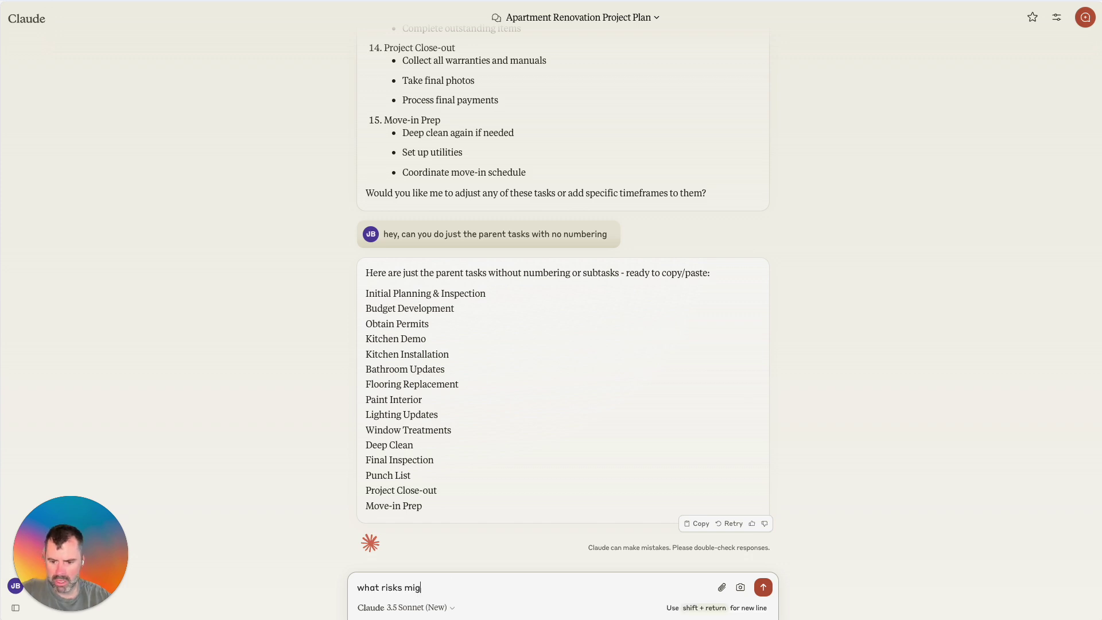
text(ht I encounter, no)
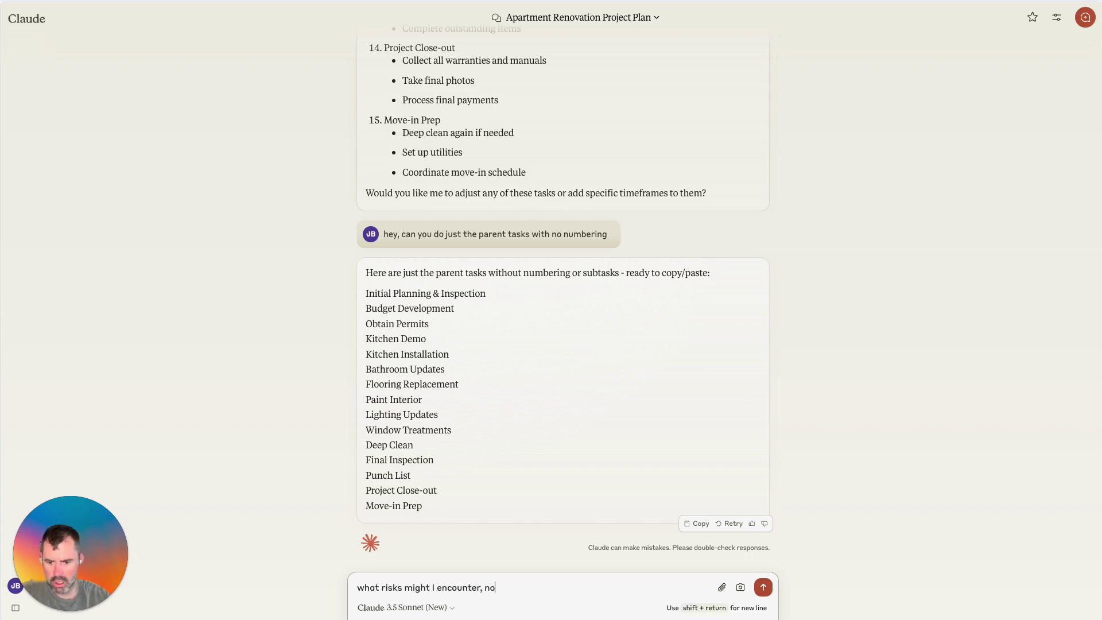
text(te that I am doing t)
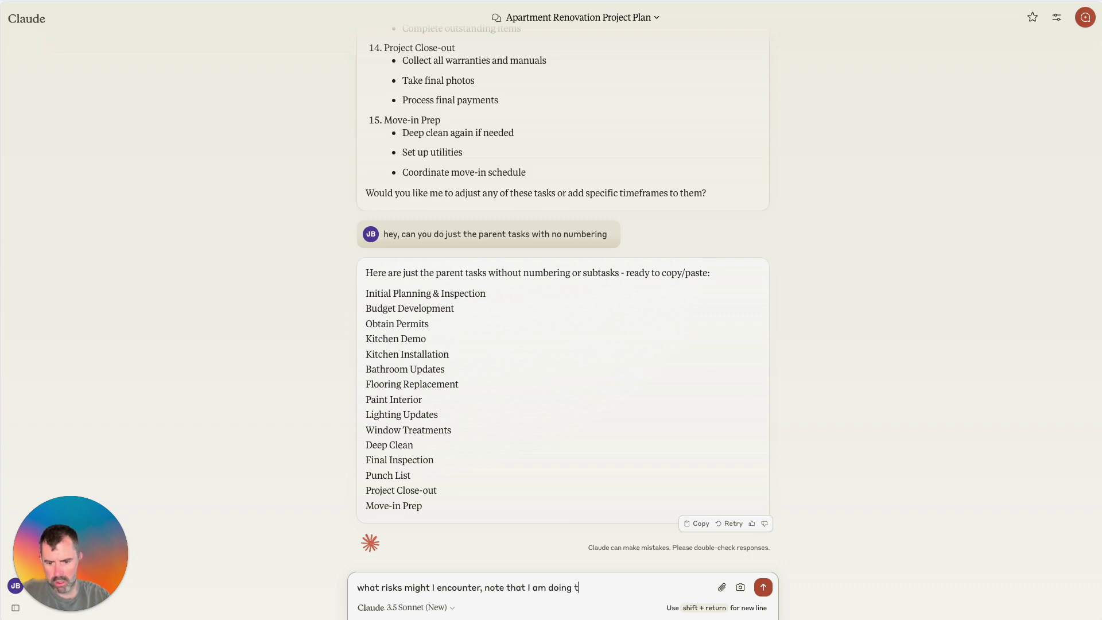
text(he flooring and painit)
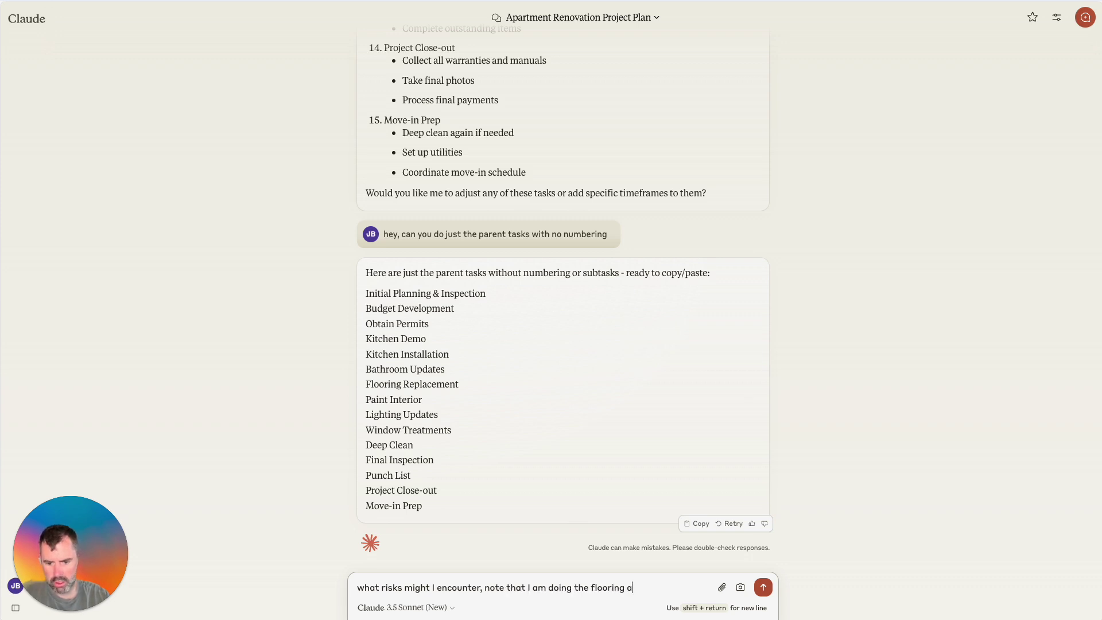
key(BackSpace)
key(BackSpace)
text(ting myself? anything I s)
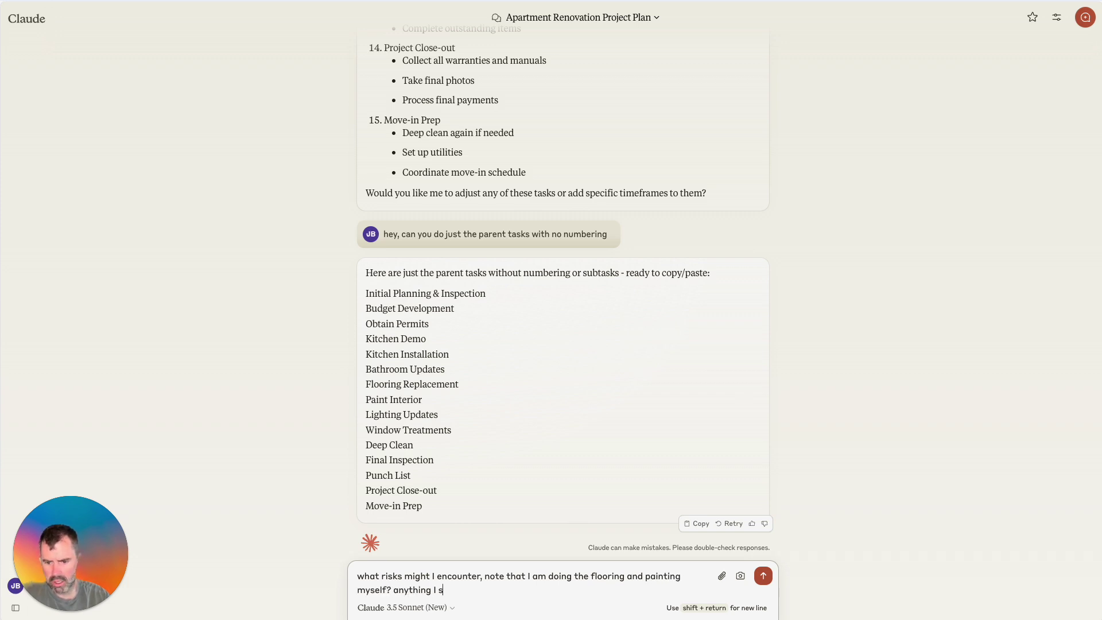
text(hould take note of?)
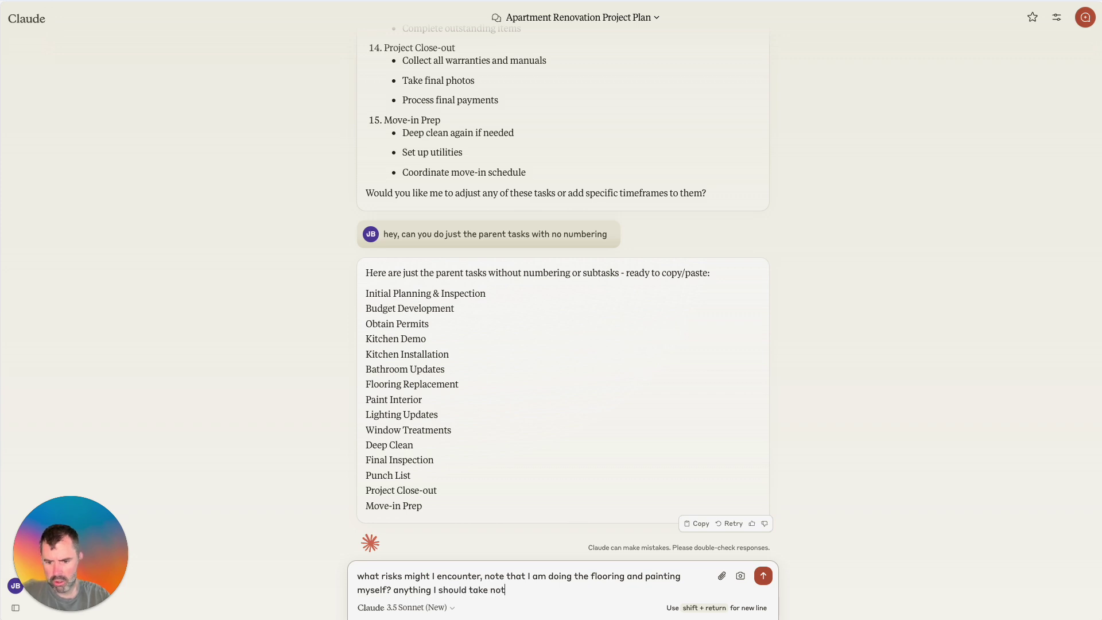
key(Return)
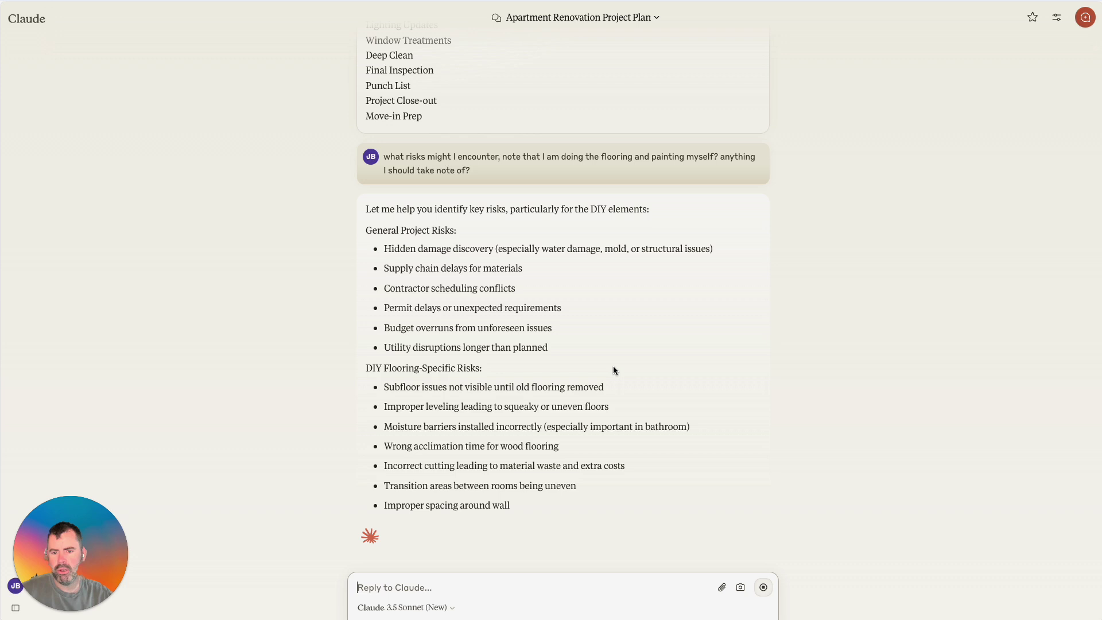
- Read Claude's risk reply down to the mitigation suggestions, then go back to ClickUp
scroll(564, 311, up, 3)
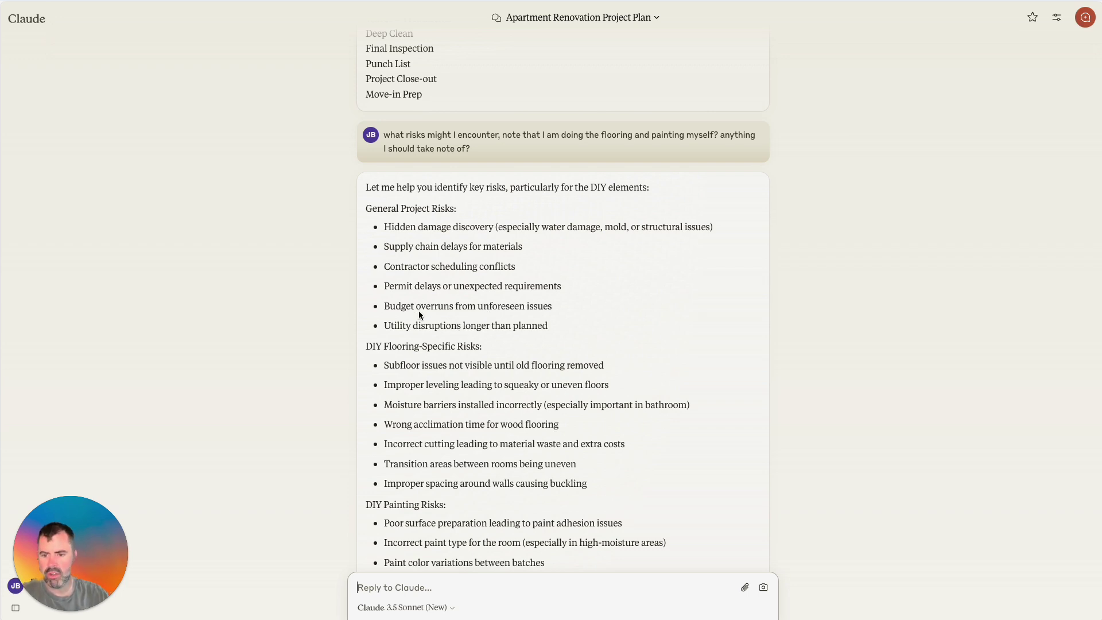
scroll(430, 286, down, 2)
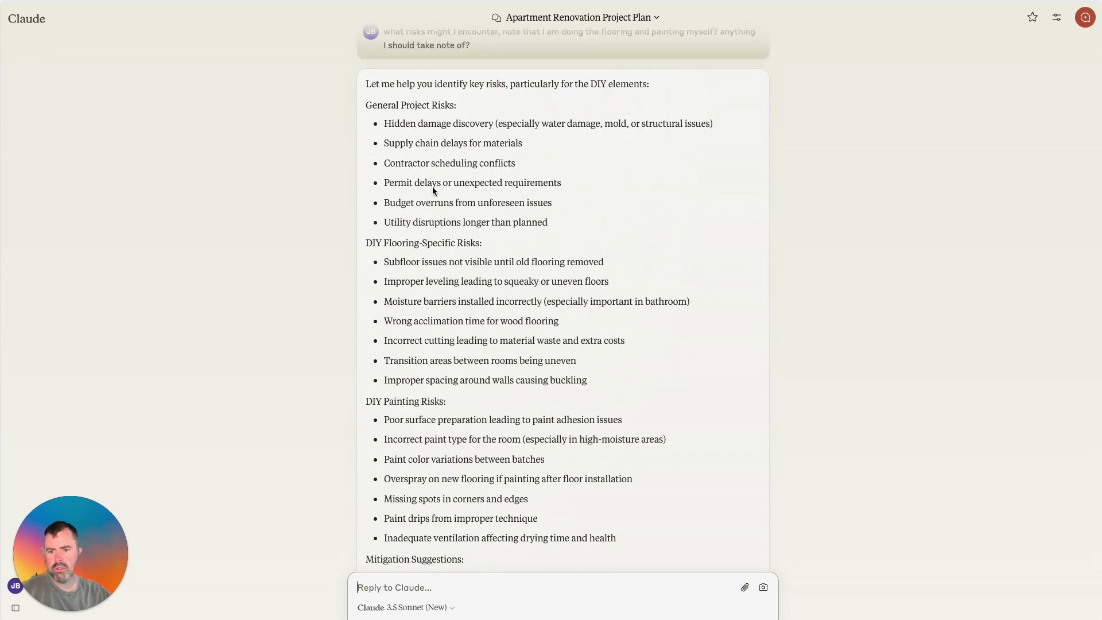
scroll(476, 350, down, 3)
scroll(476, 363, down, 2)
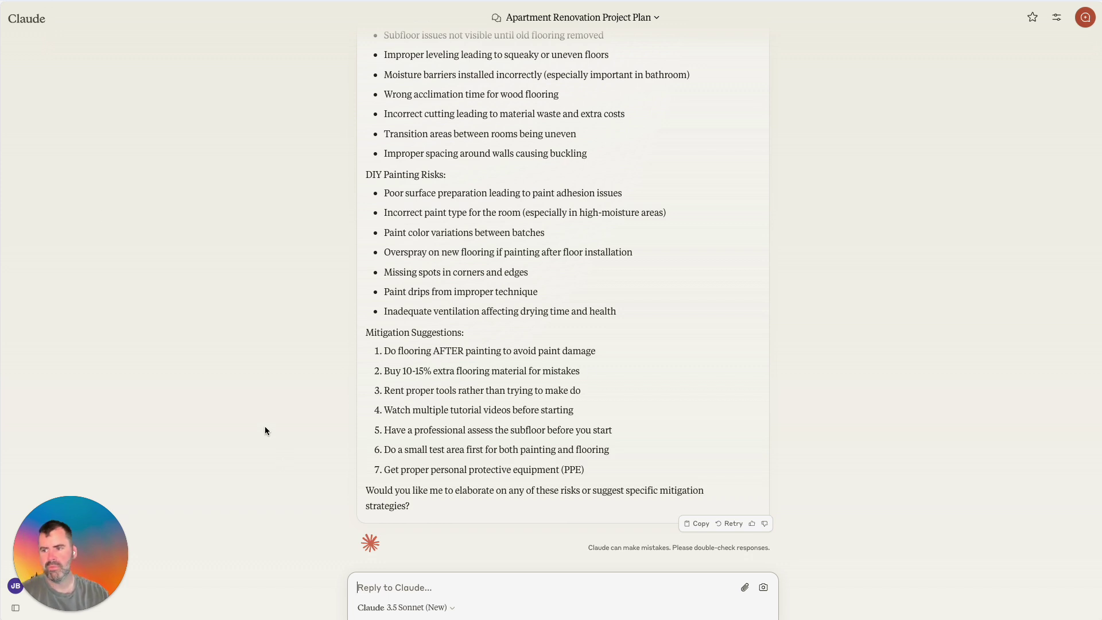
key(super+Tab)
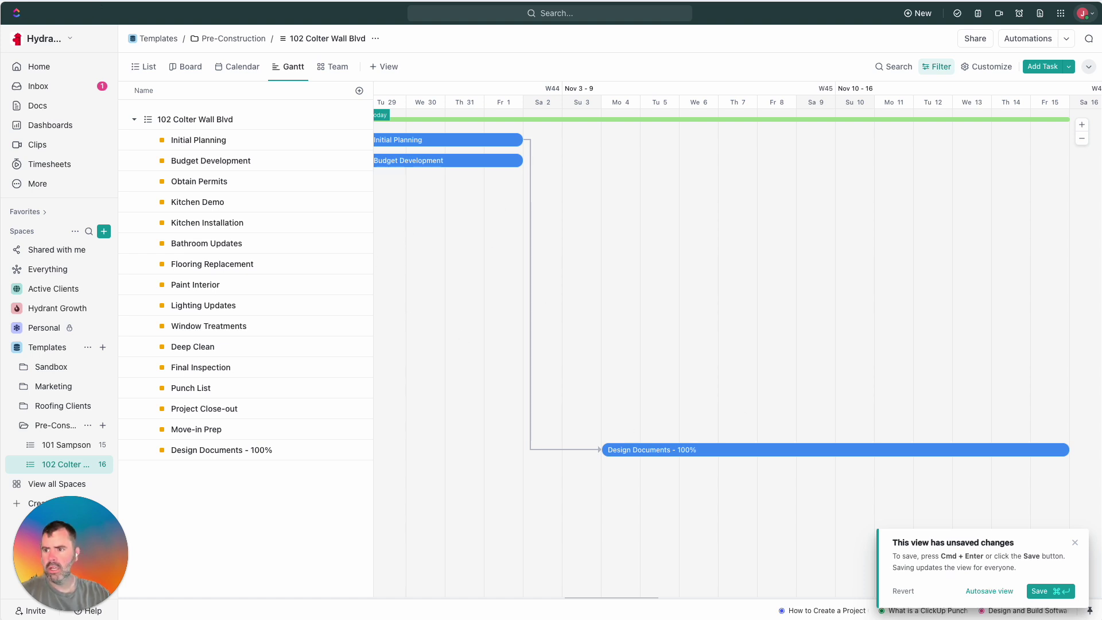
- Open the 'How to Create a Project Gantt Chart' tab and click into its Celebrate peace of mind line
mouse_move(3, 5)
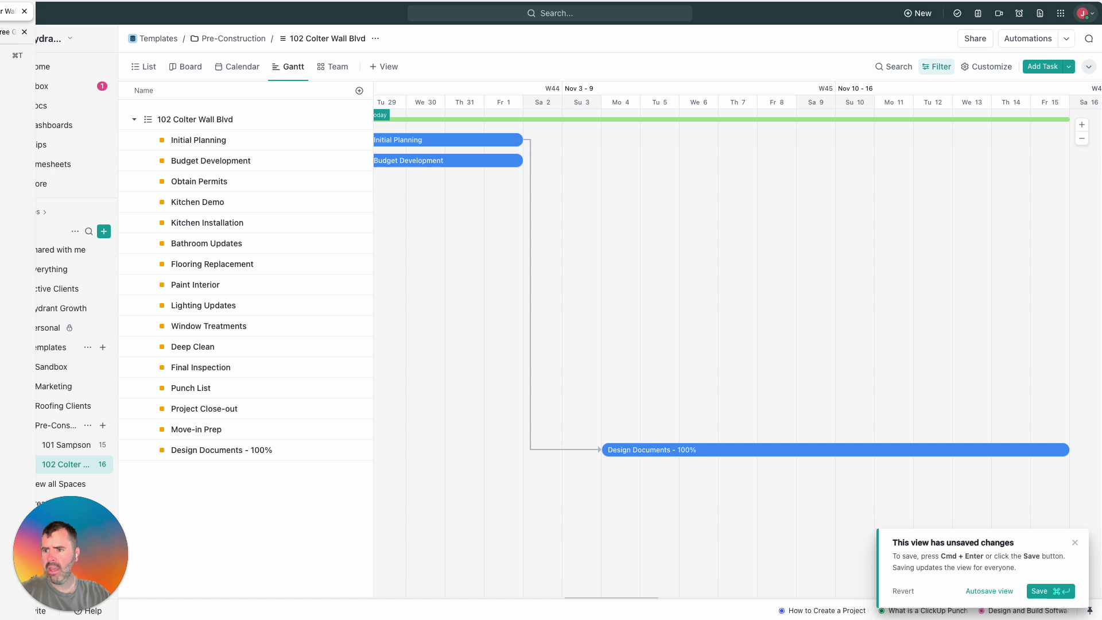
click(12, 32)
click(360, 404)
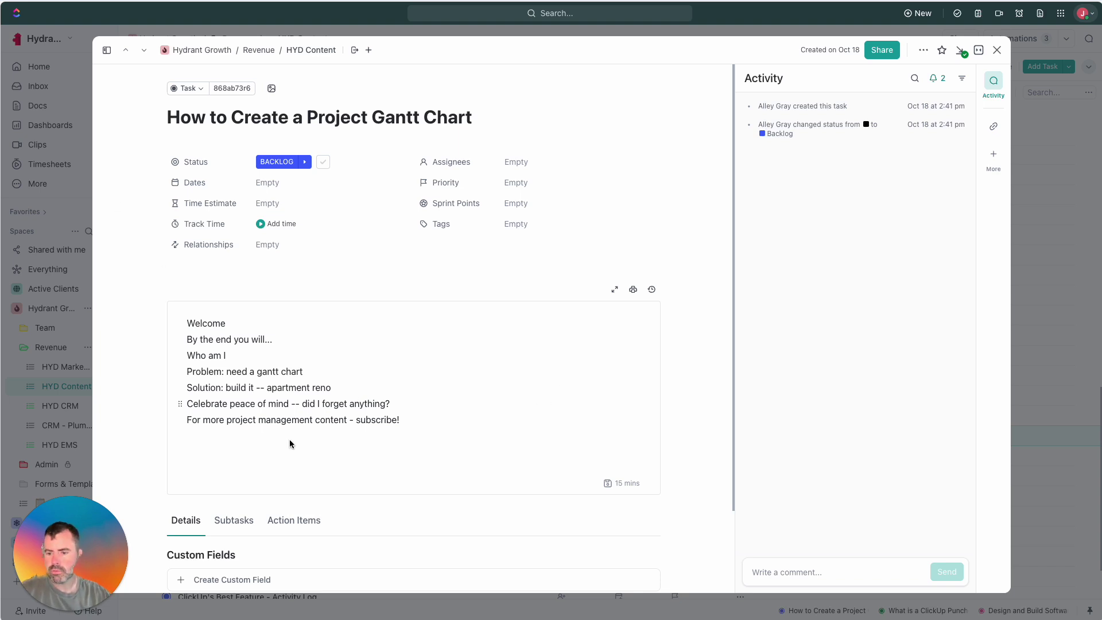
- Close the outline task and show 102 Colter Wall Blvd in List view with dates, dependencies and subcontractors
click(360, 404)
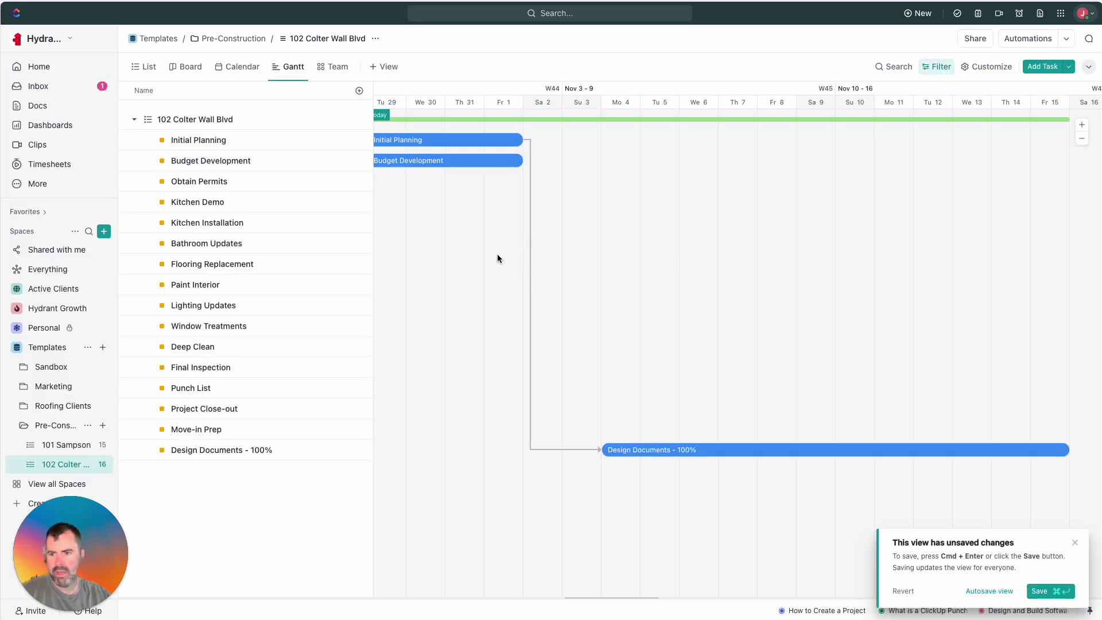
click(150, 66)
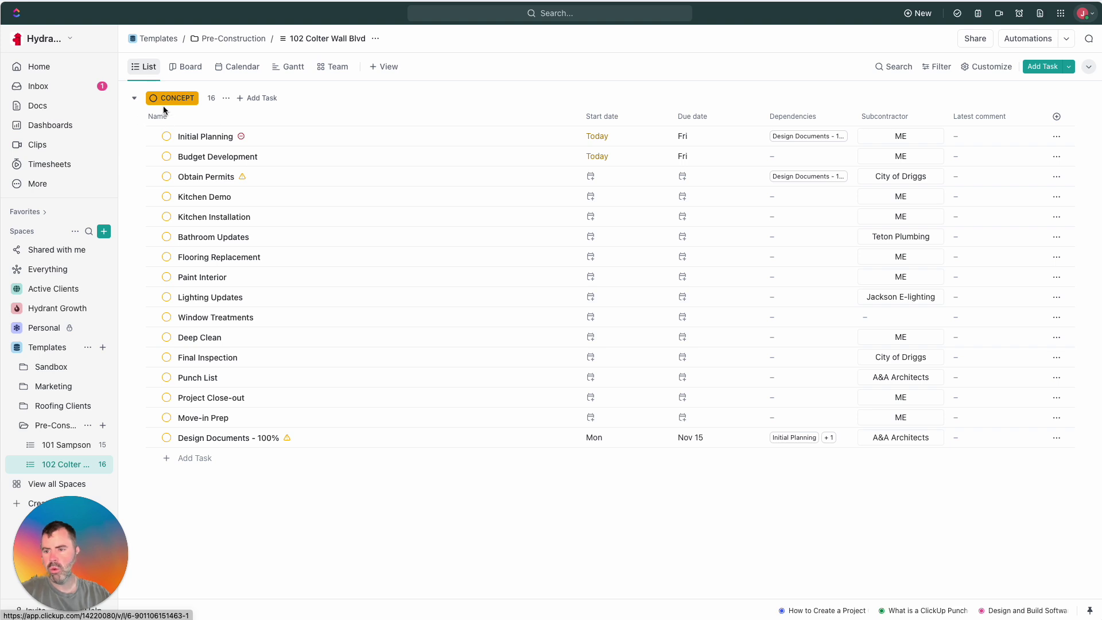
- Expand the list header after dismissing the view options and the CONCEPT status name edit
click(150, 68)
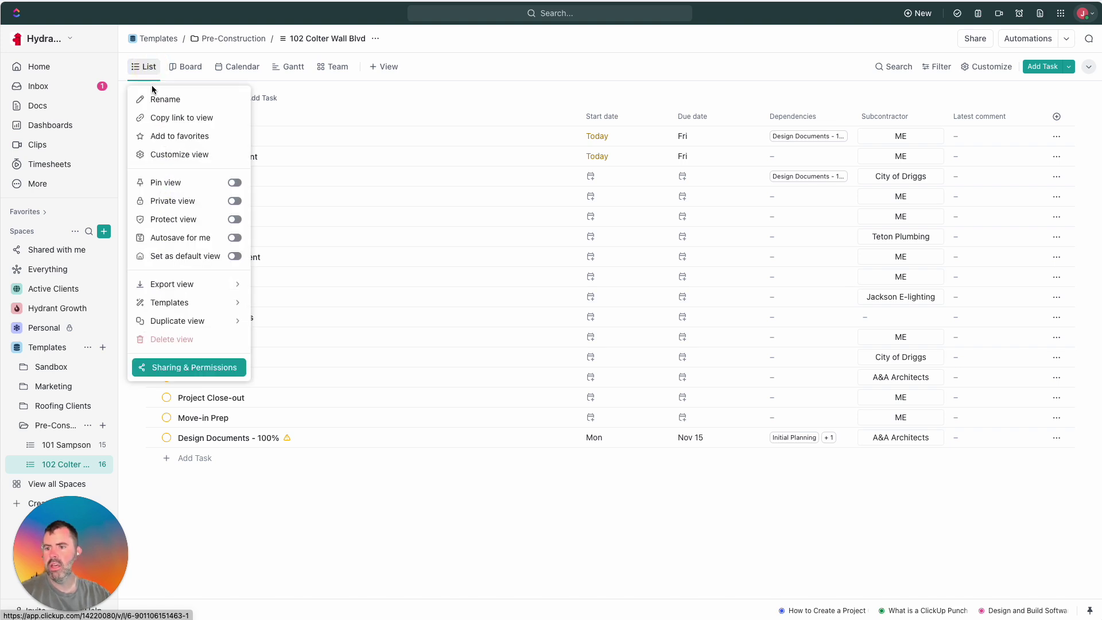
click(178, 99)
click(178, 99)
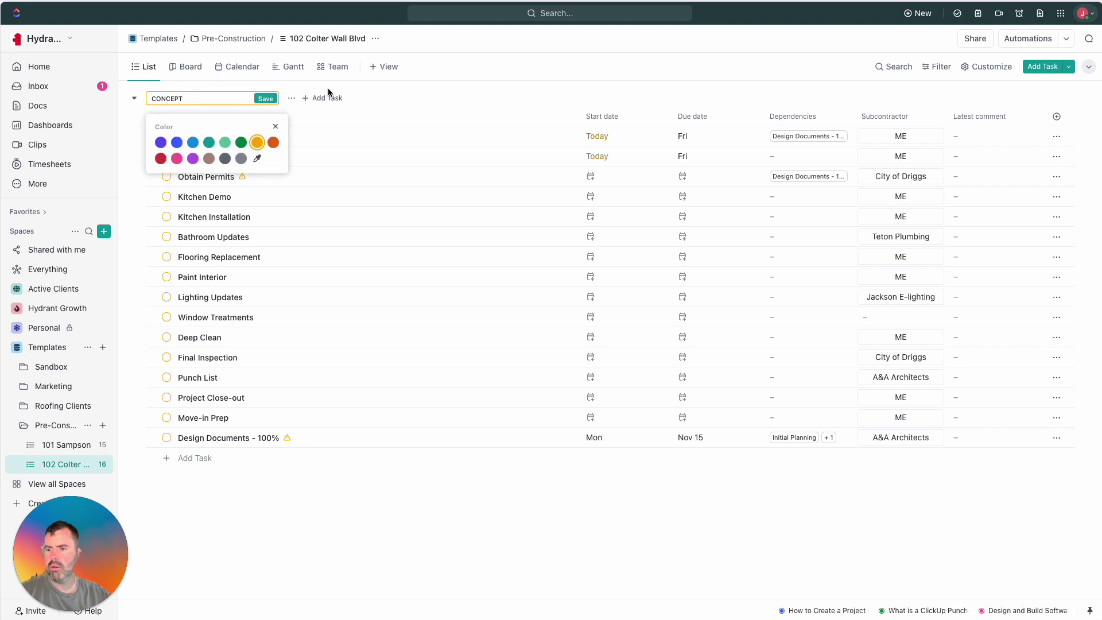
click(356, 110)
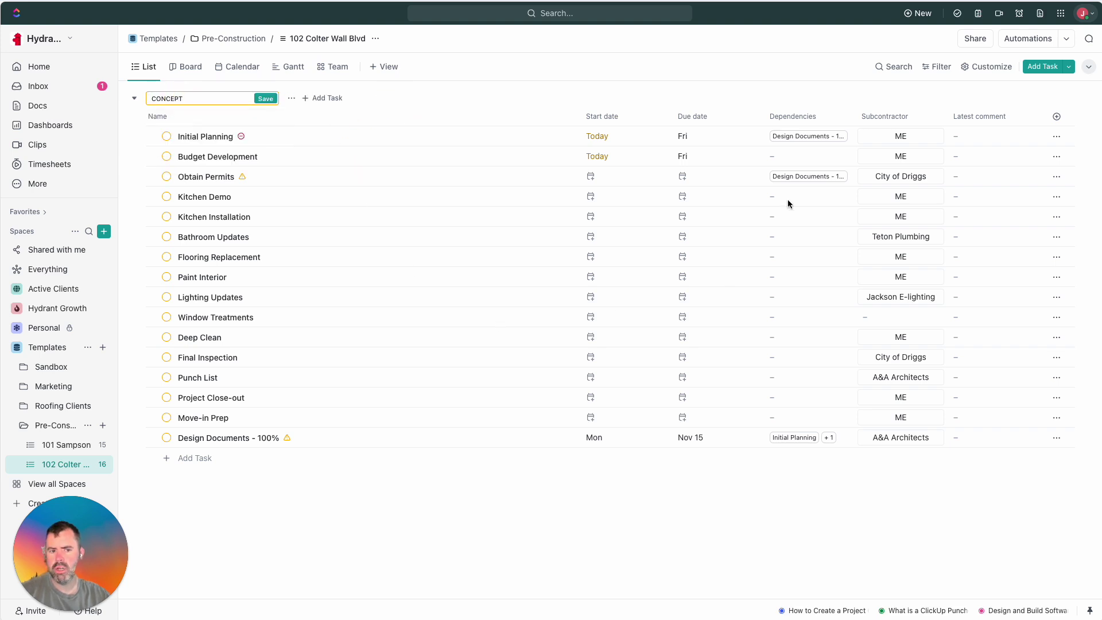
click(1085, 67)
click(415, 137)
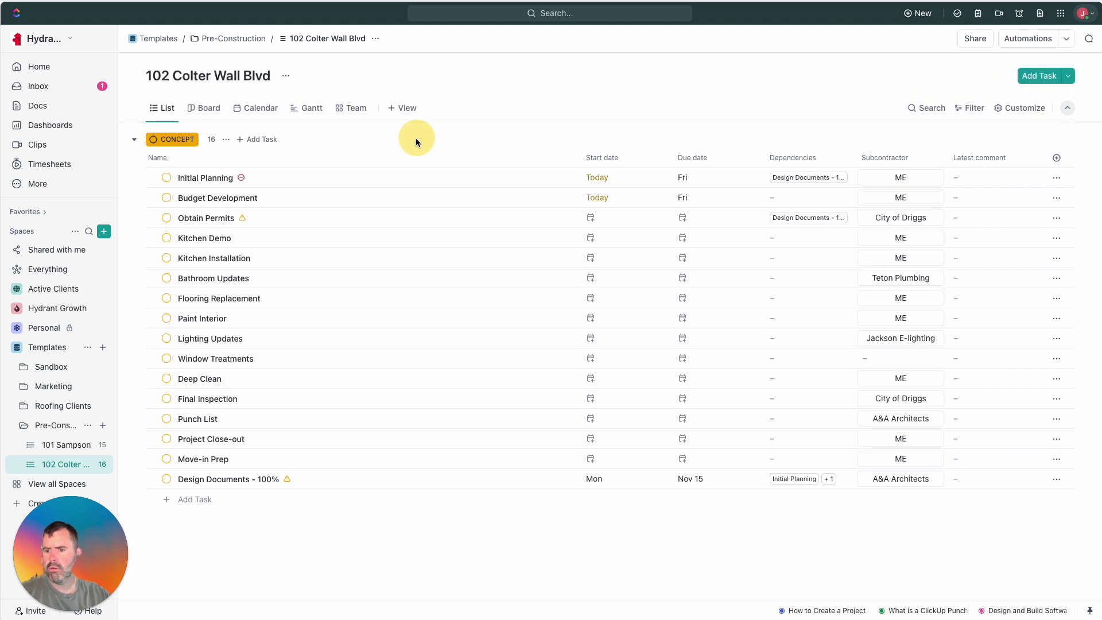
- Collapse and re-expand the CONCEPT group and check its options menu without changes
click(226, 139)
click(133, 140)
click(134, 140)
click(135, 141)
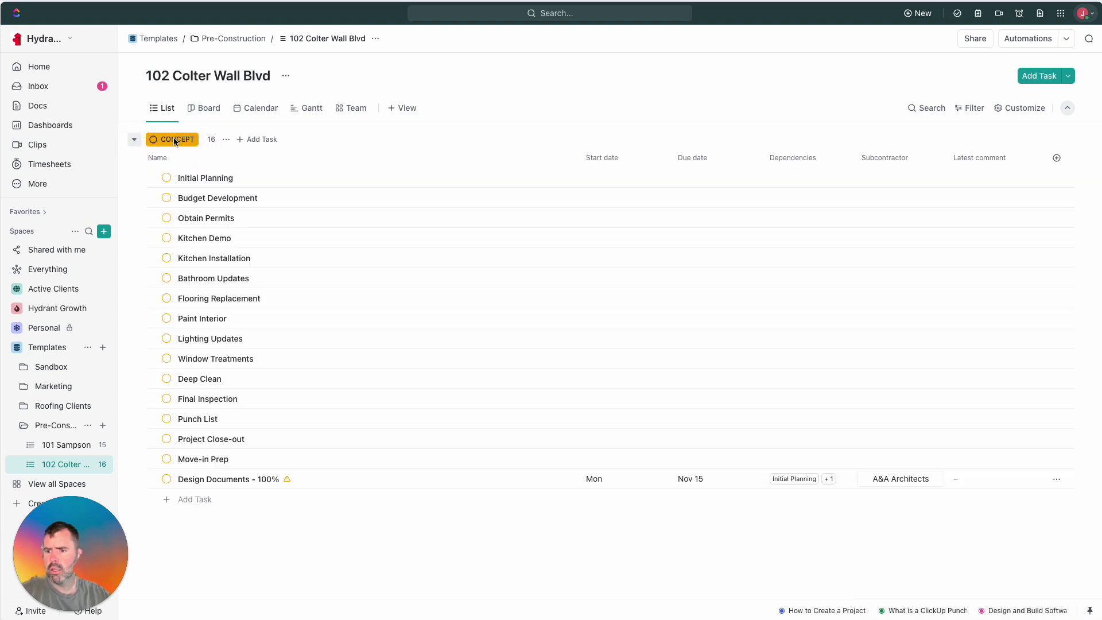
click(225, 139)
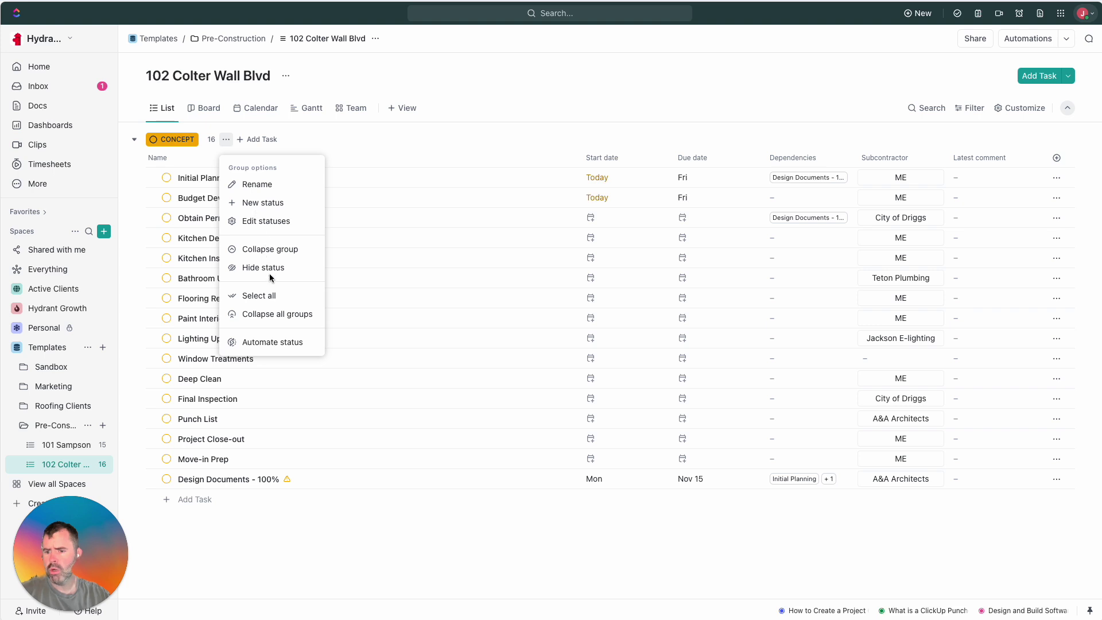
click(392, 132)
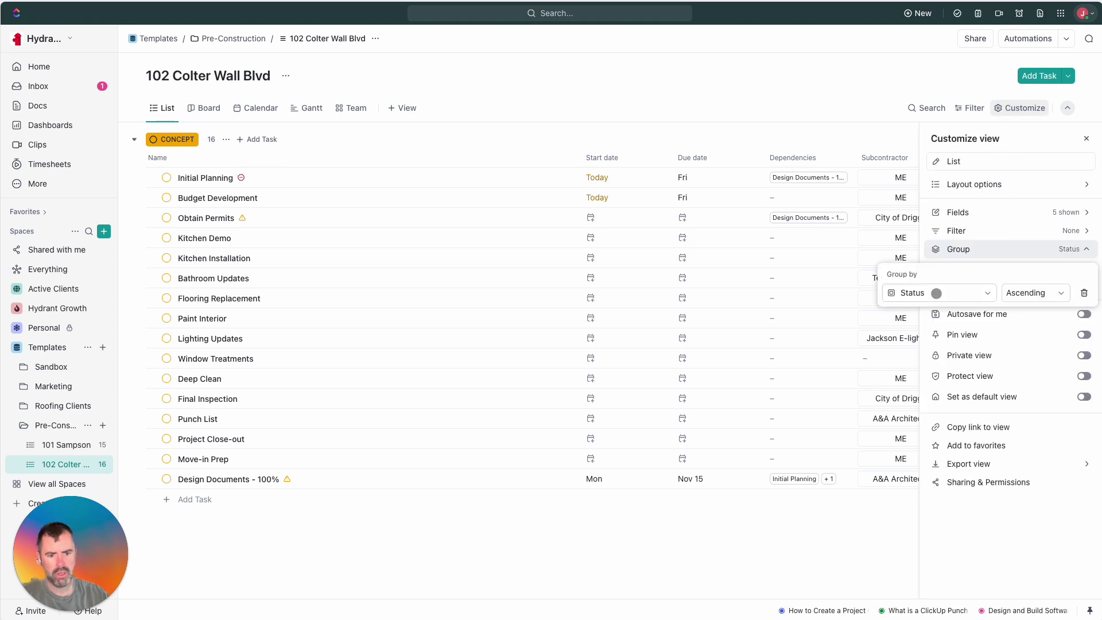
- Group the tasks by Subcontractor, save the view for everyone, and close the Customize panel
click(937, 294)
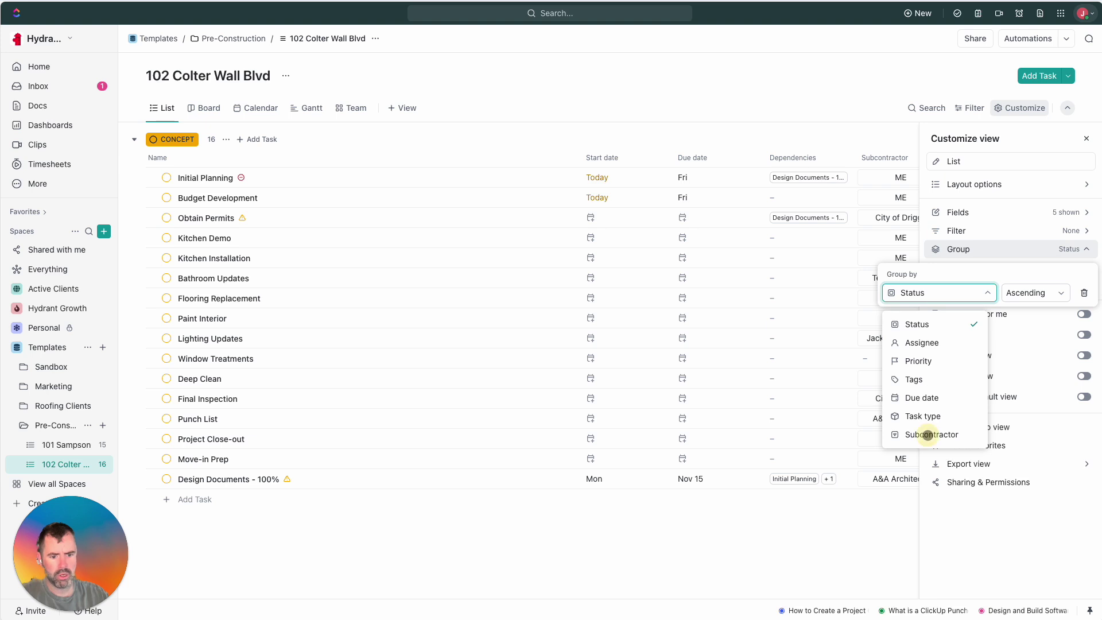
click(925, 435)
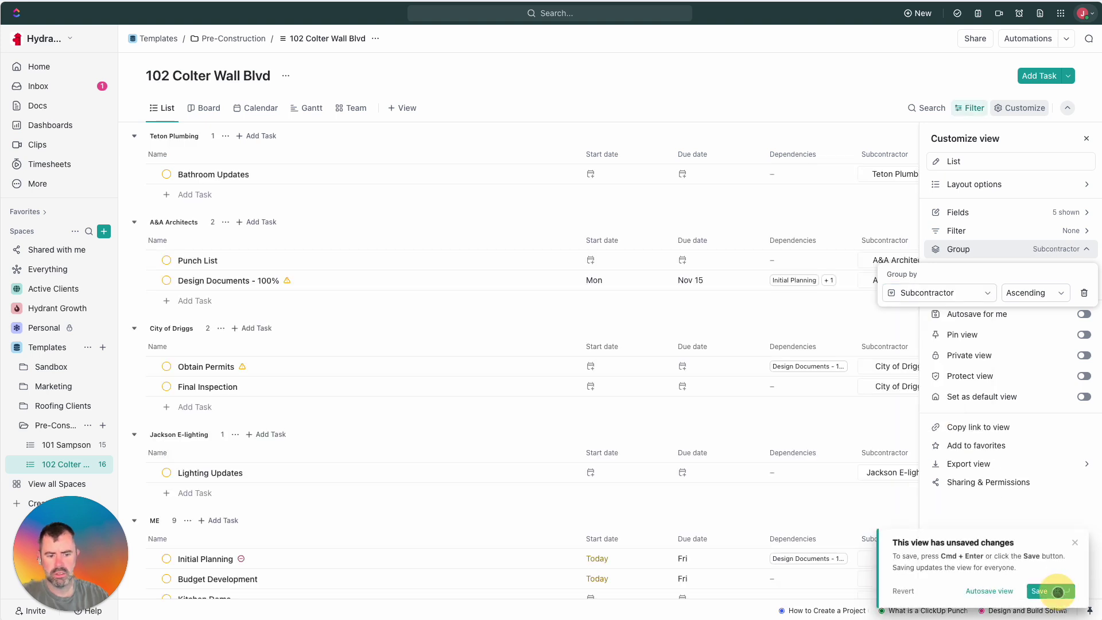
click(1055, 592)
click(1040, 596)
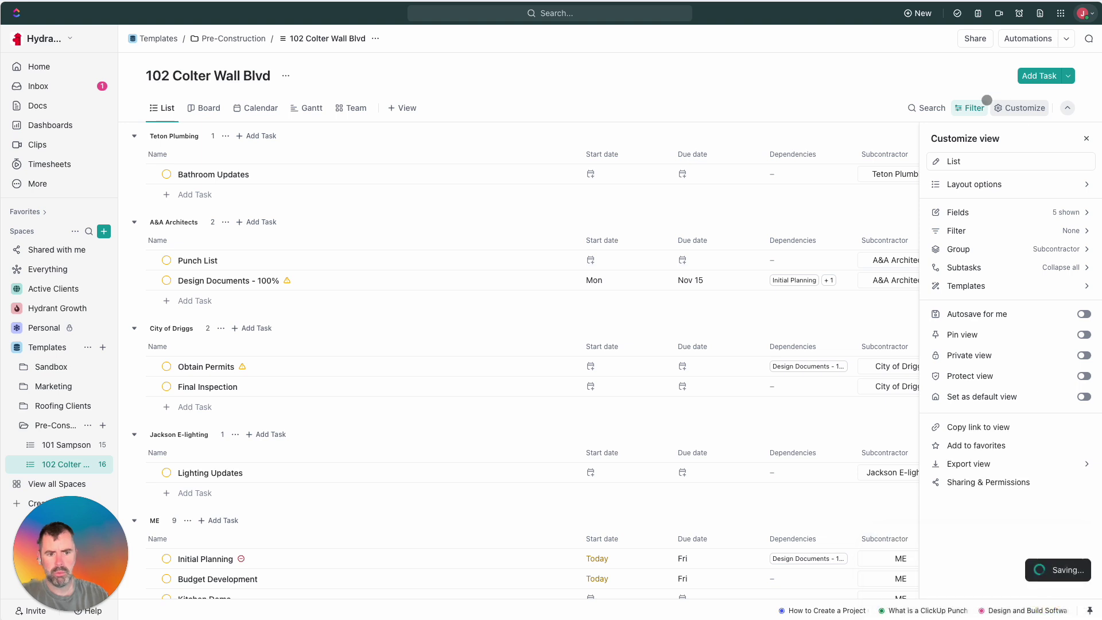
click(1086, 136)
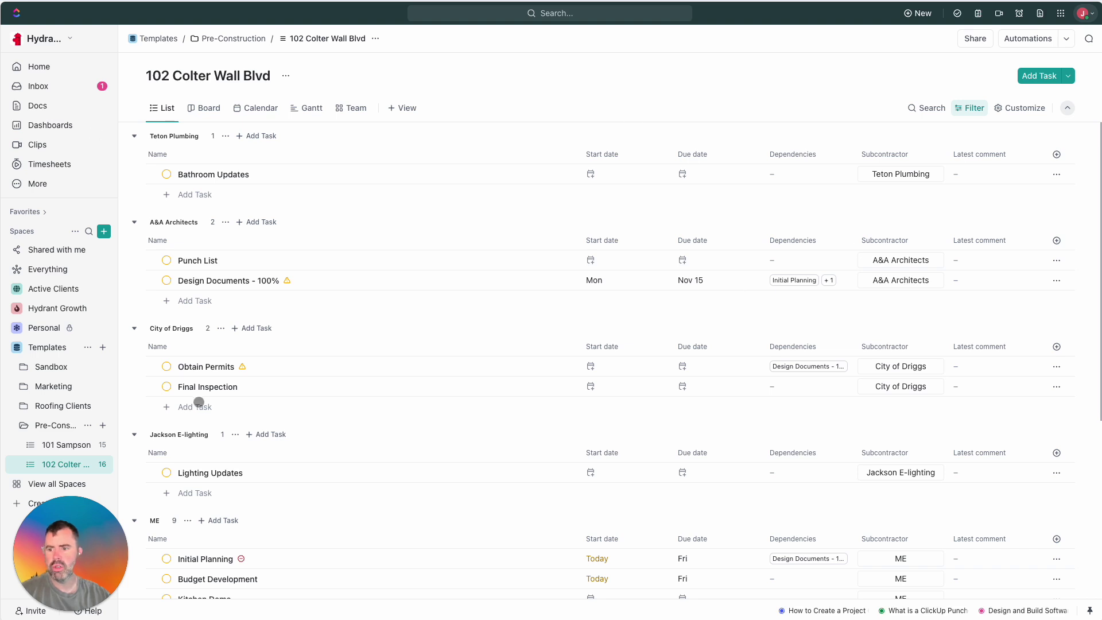
scroll(275, 422, down, 5)
scroll(402, 428, up, 5)
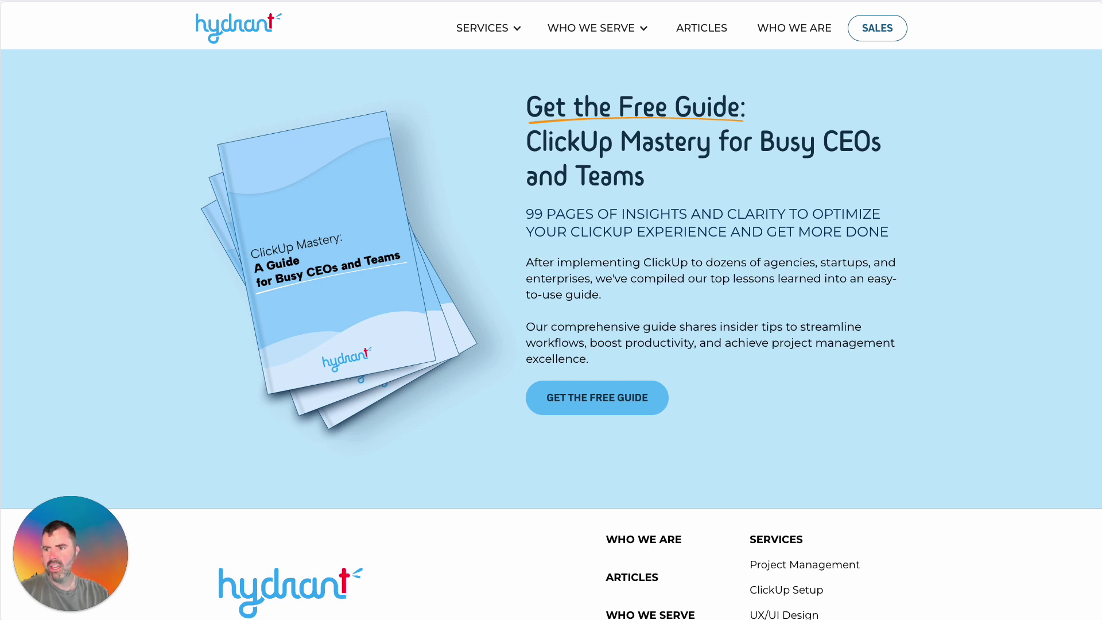
- Show the Hydrant free guide page, then switch back to the subcontractor-grouped ClickUp list with Cmd+Tab
mouse_move(1, 287)
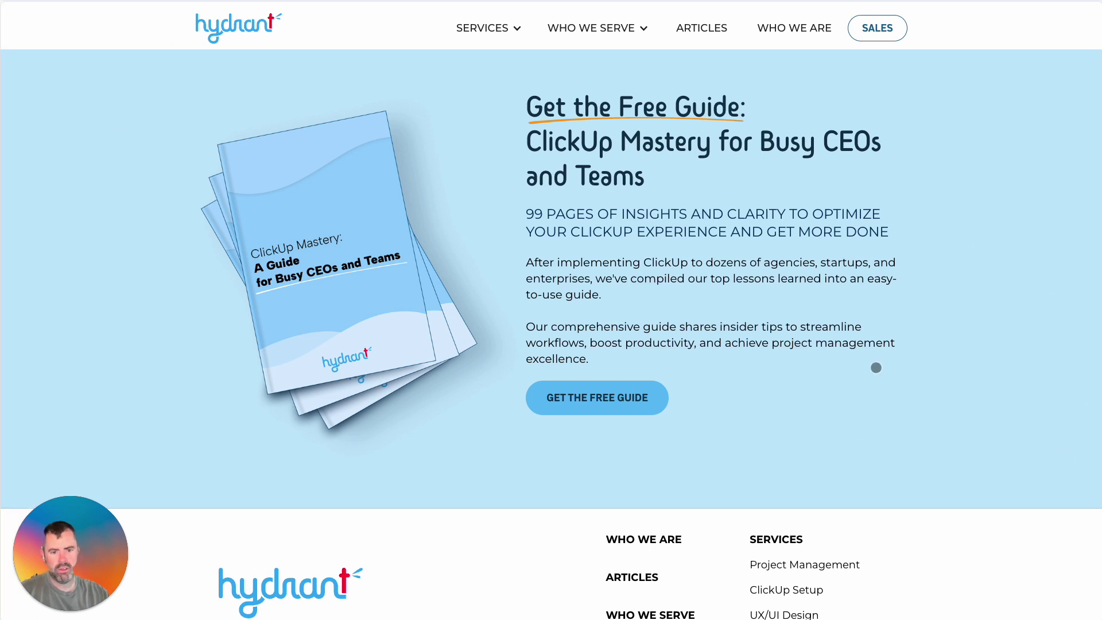
key(super+Tab)
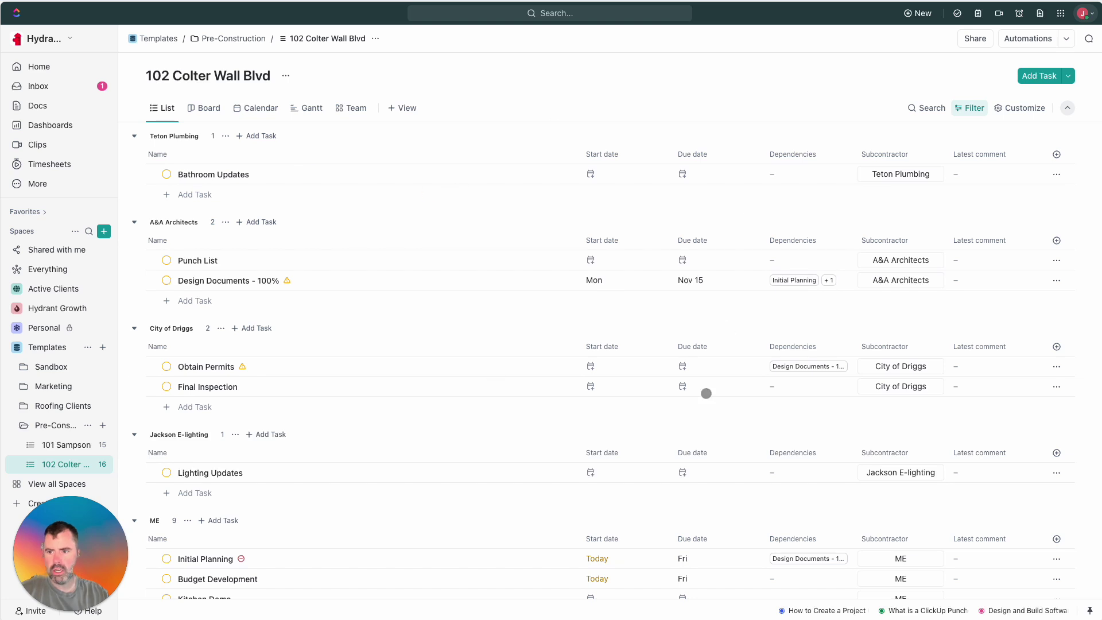